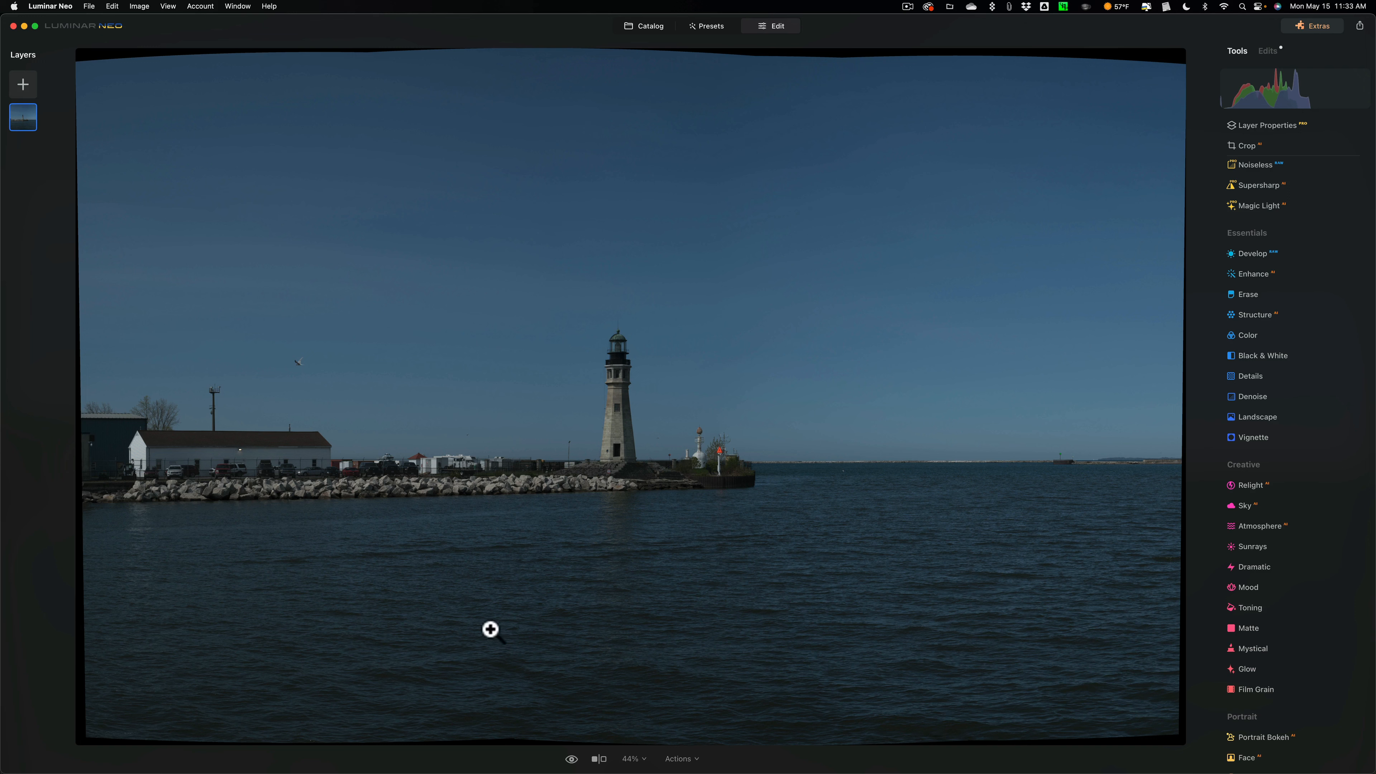
- Crop the panorama with a Free ratio, trimming the black edges and part of the lower water, and apply the crop
{"action": "left_click", "coordinate": [1246, 145]}
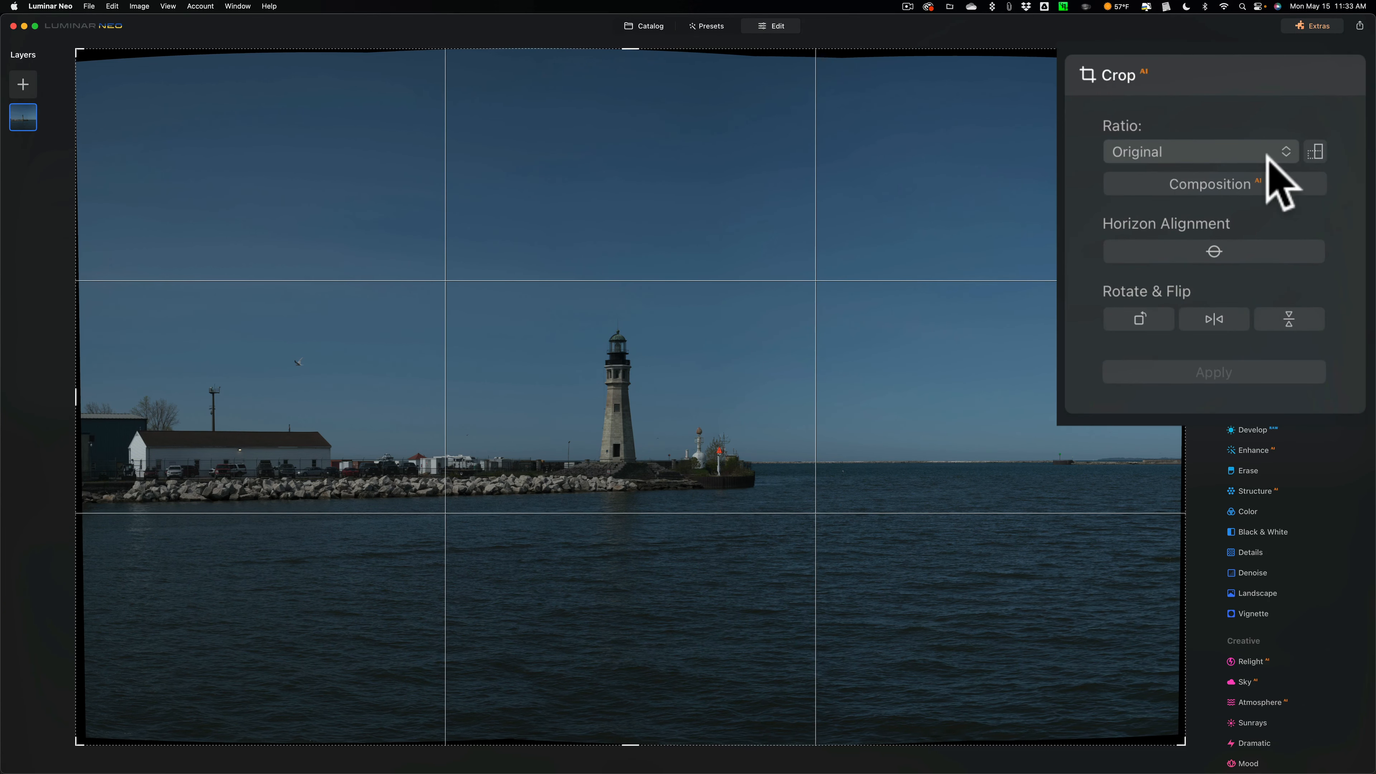
{"action": "left_click", "coordinate": [1286, 152]}
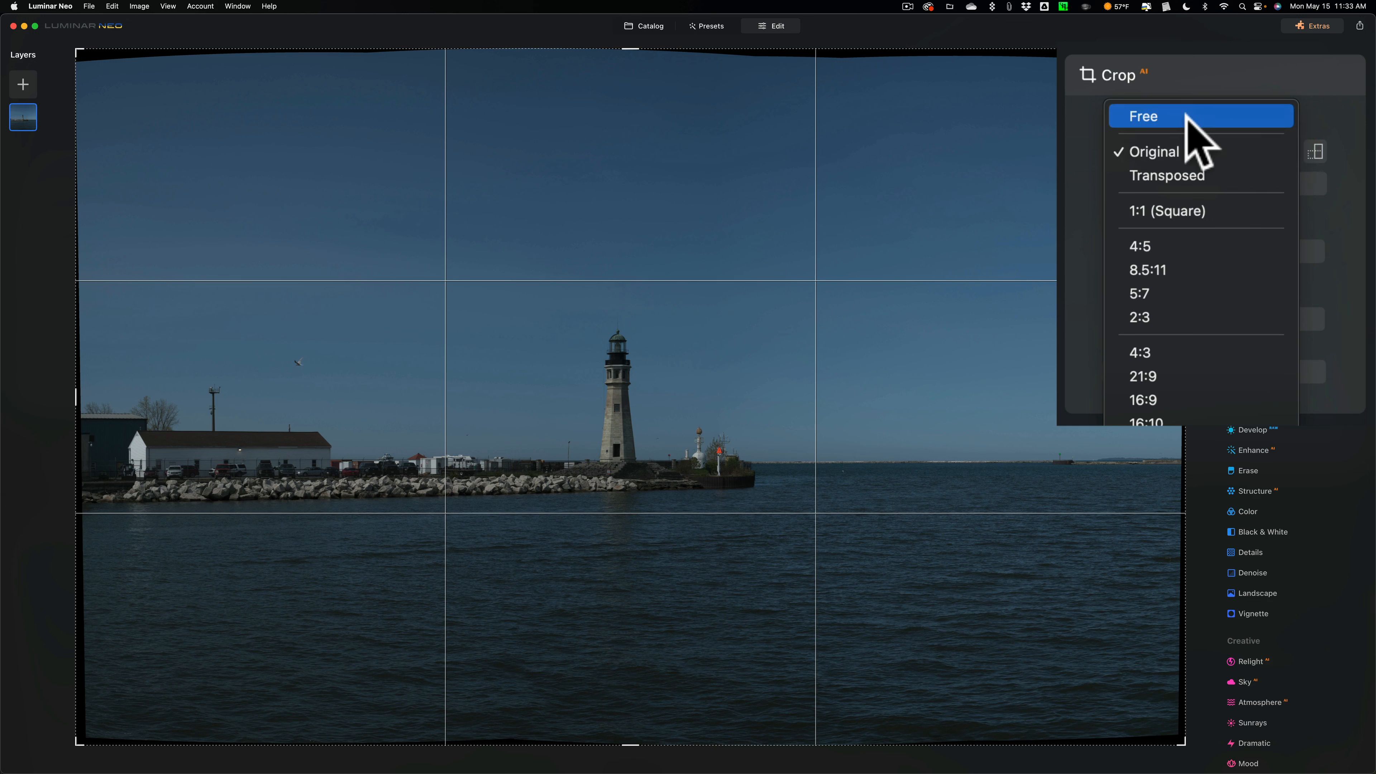
{"action": "left_click", "coordinate": [1154, 115]}
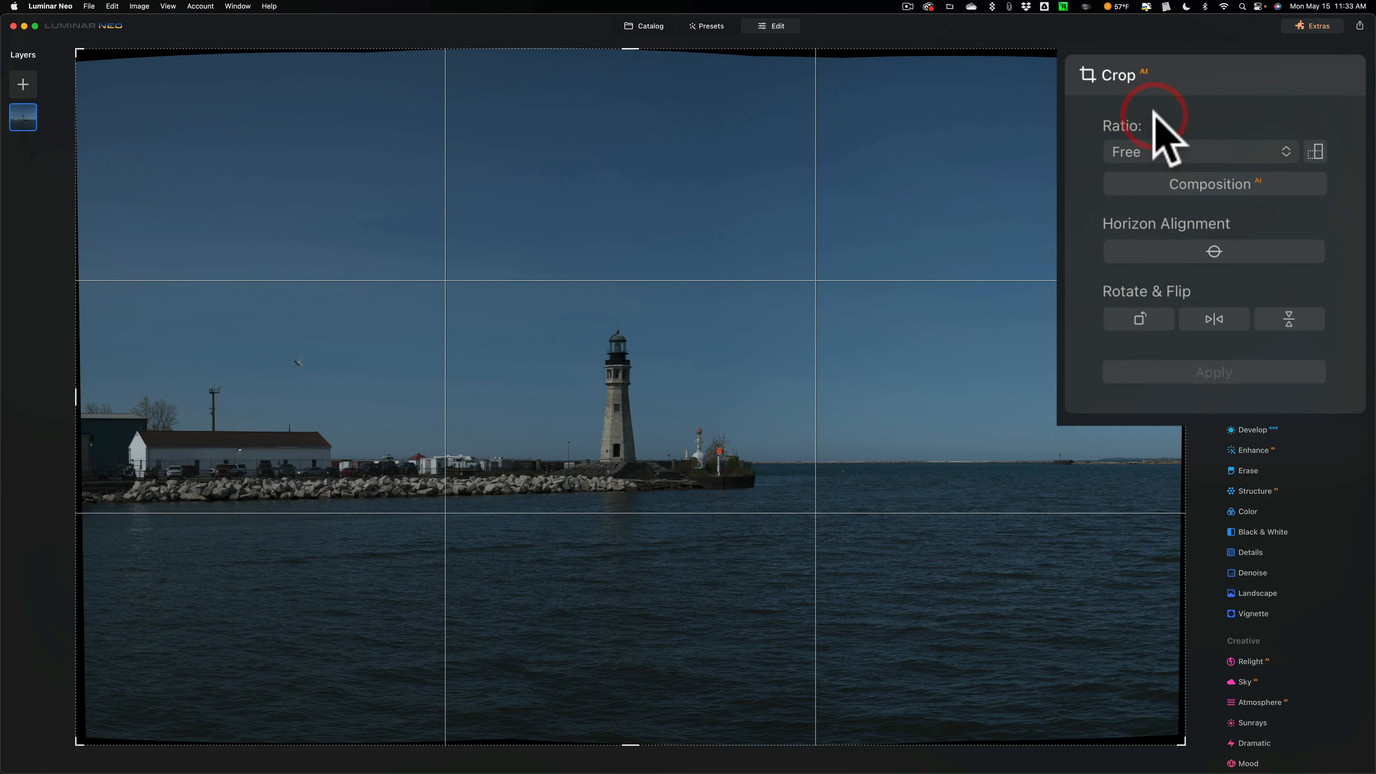
{"action": "left_click_drag", "start_coordinate": [629, 47], "coordinate": [630, 70]}
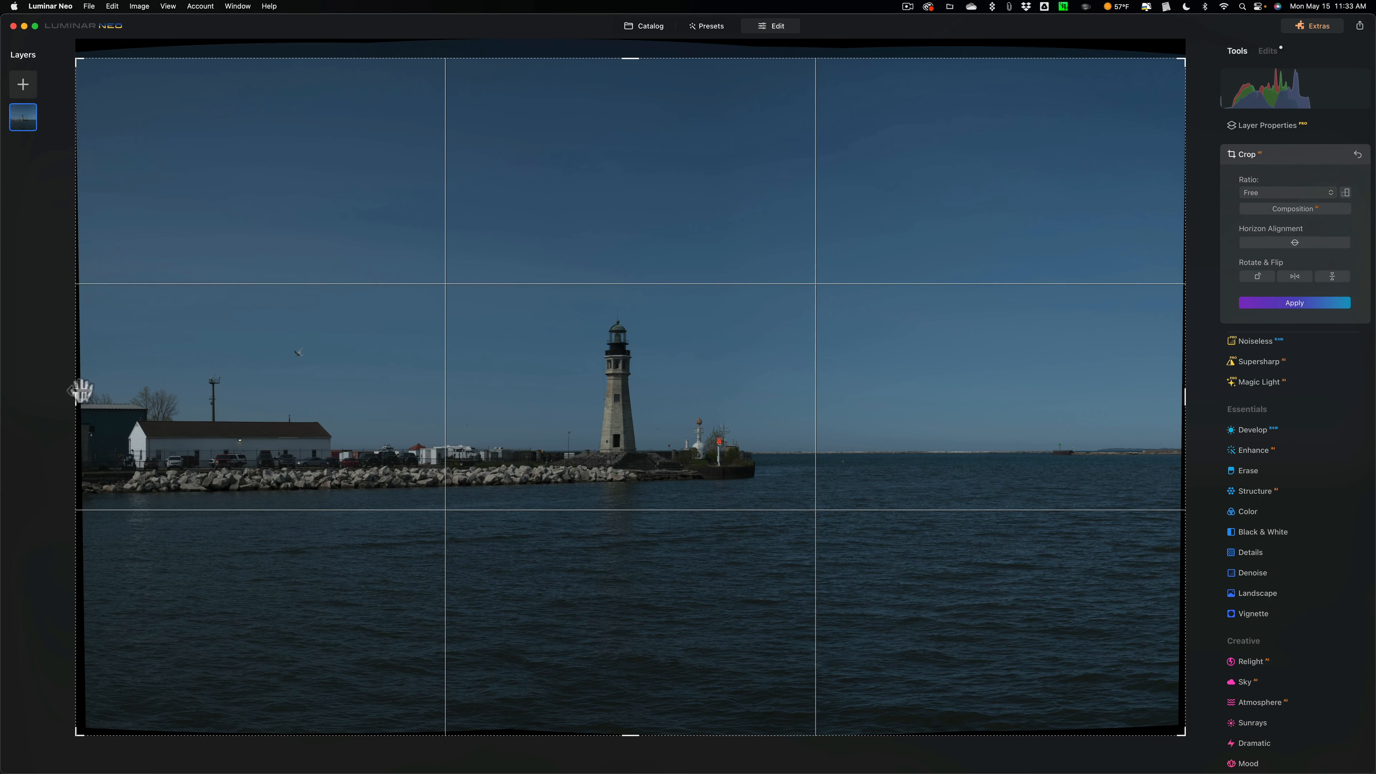
{"action": "left_click_drag", "start_coordinate": [74, 396], "coordinate": [83, 394]}
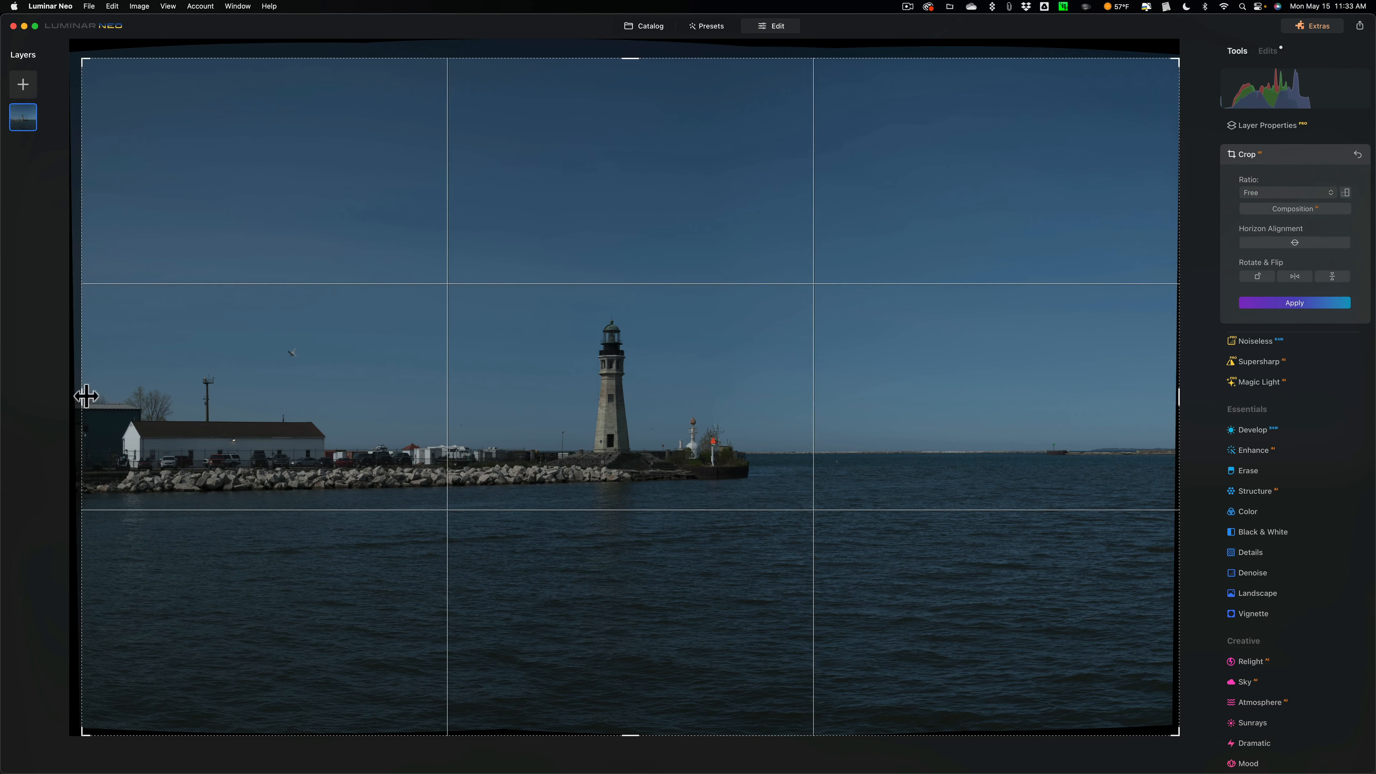
{"action": "mouse_move", "coordinate": [1176, 403]}
{"action": "left_mouse_down"}
{"action": "mouse_move", "coordinate": [1099, 402]}
{"action": "mouse_move", "coordinate": [1159, 404]}
{"action": "left_mouse_up"}
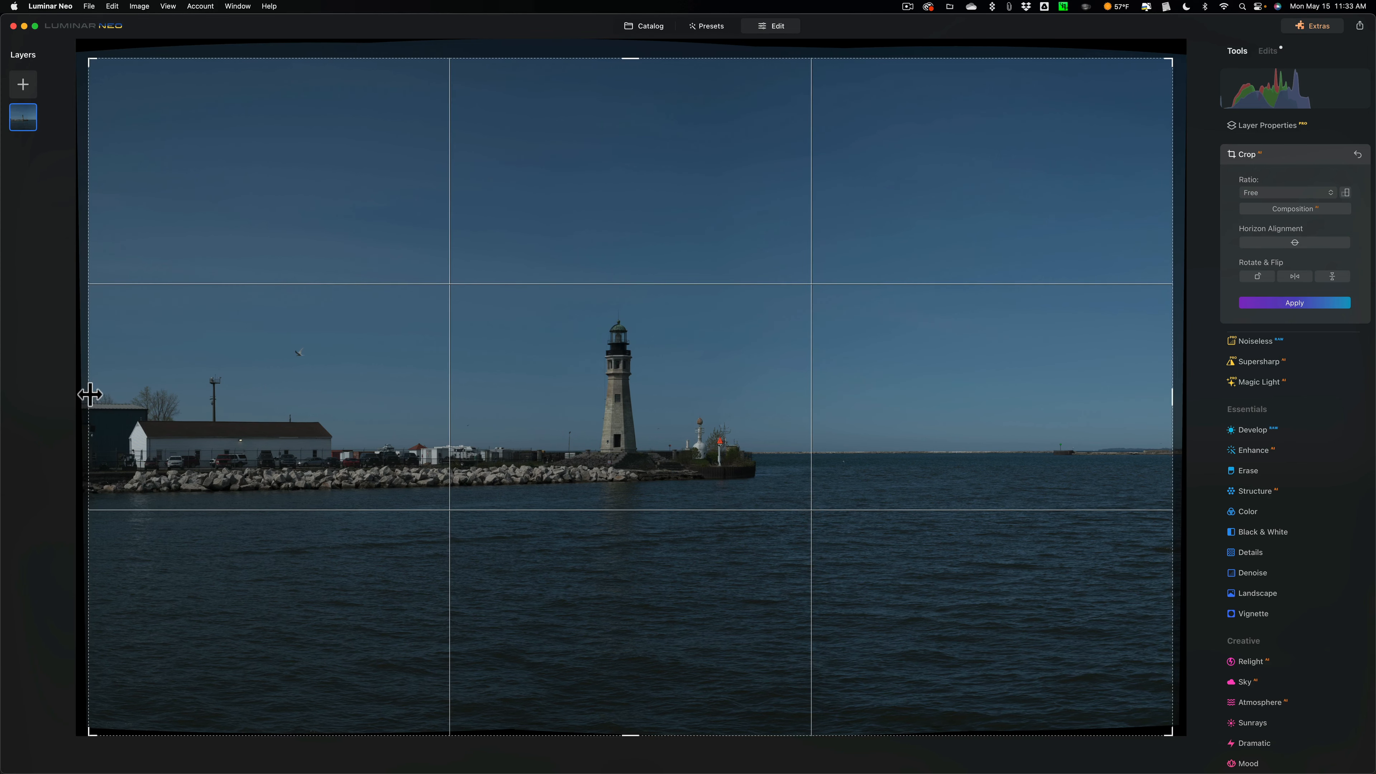
{"action": "left_click_drag", "start_coordinate": [91, 394], "coordinate": [91, 394]}
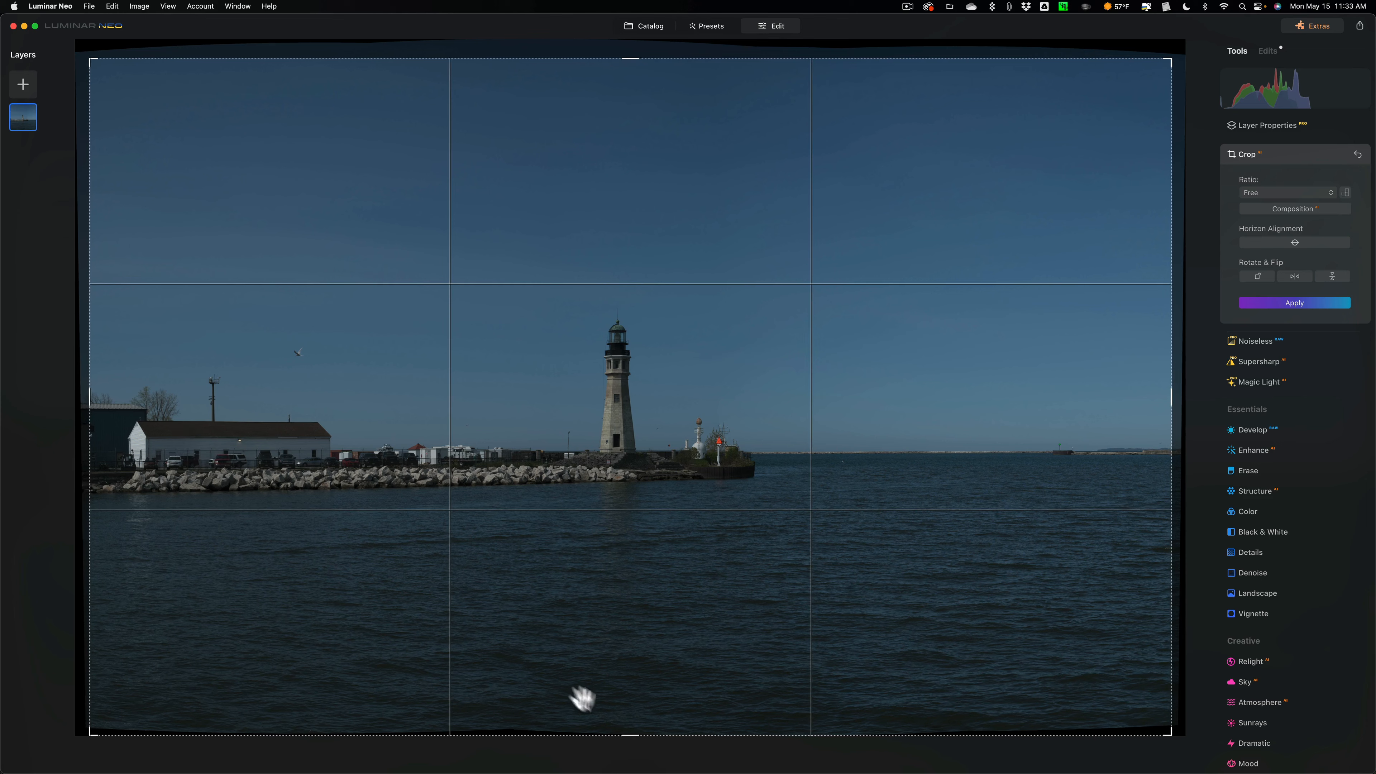
{"action": "left_click_drag", "start_coordinate": [629, 732], "coordinate": [630, 651]}
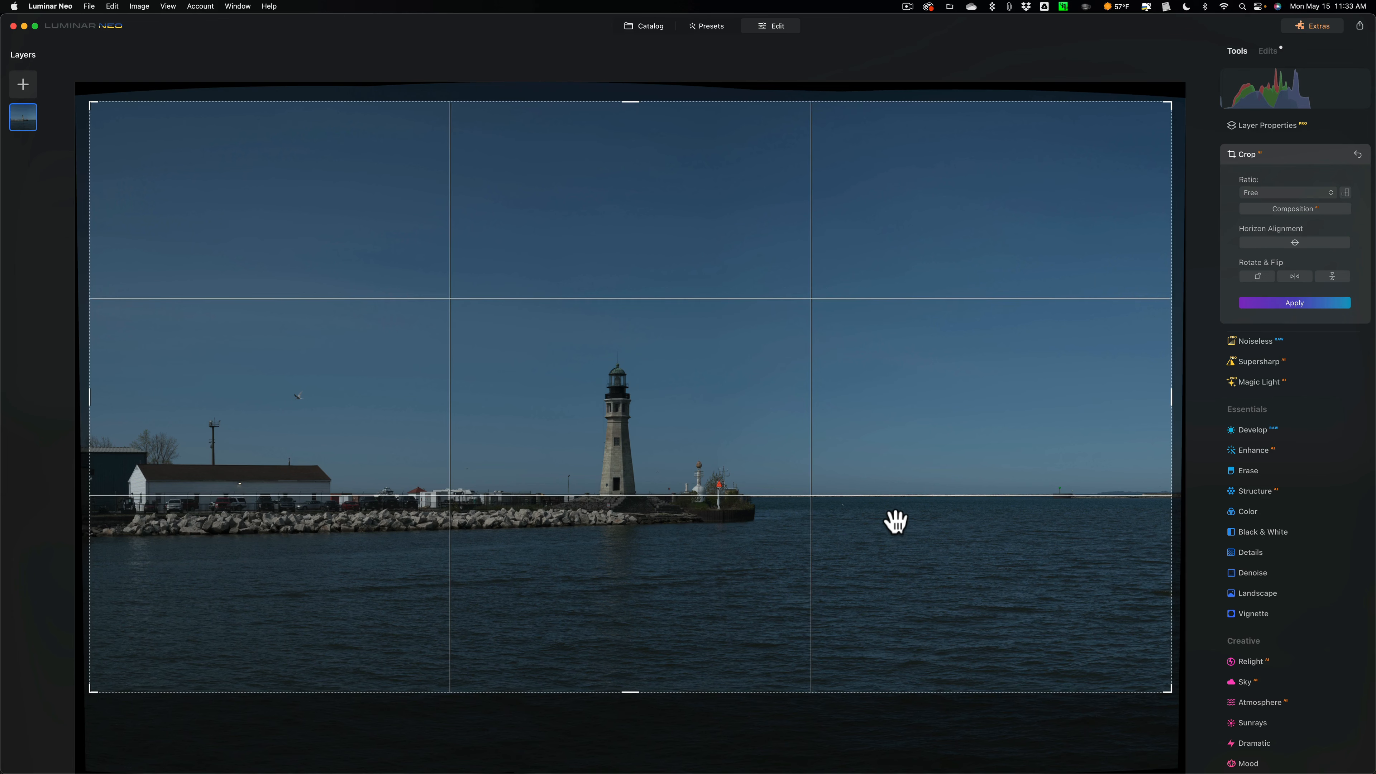
{"action": "left_click", "coordinate": [1300, 302]}
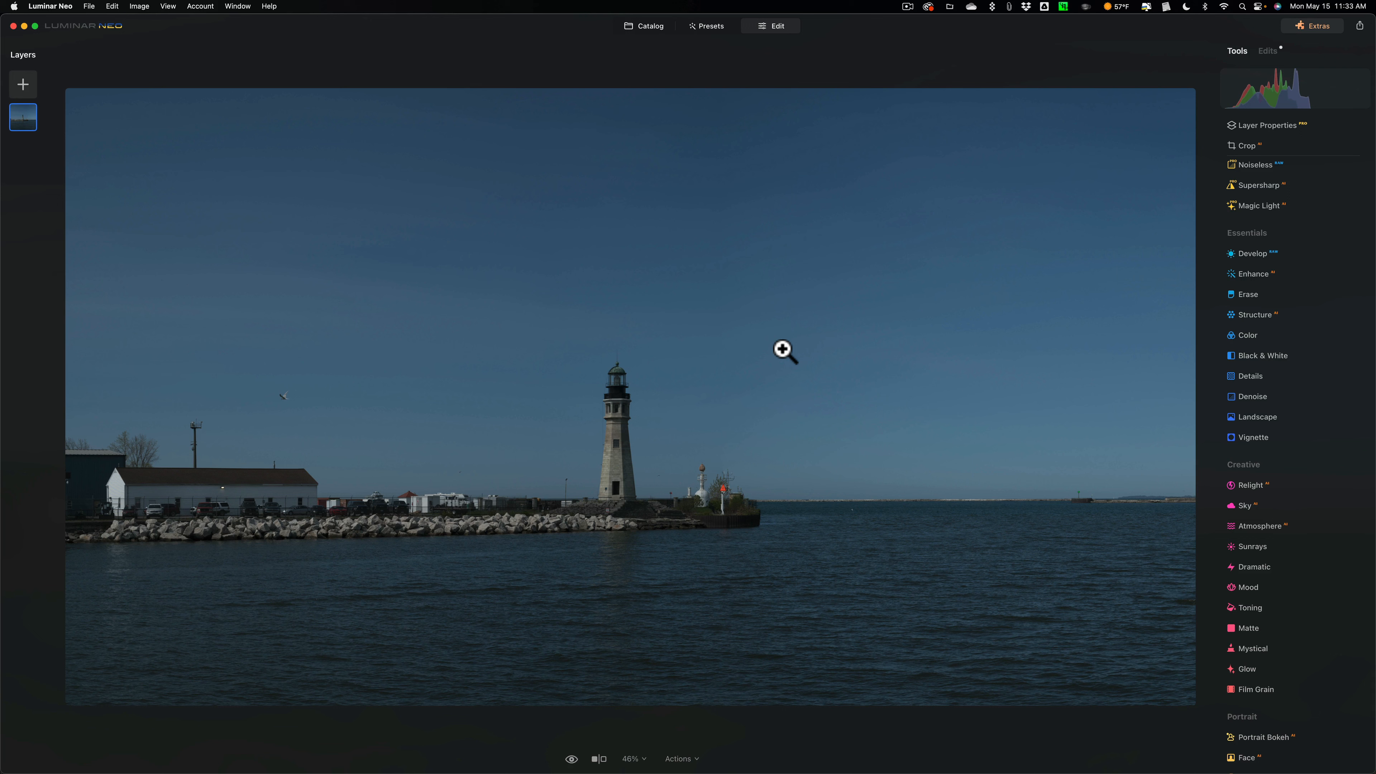
- In the Develop adjustments, set Highlights to -29 and Shadows to 64
{"action": "left_click_drag", "start_coordinate": [1256, 255], "coordinate": [1237, 216]}
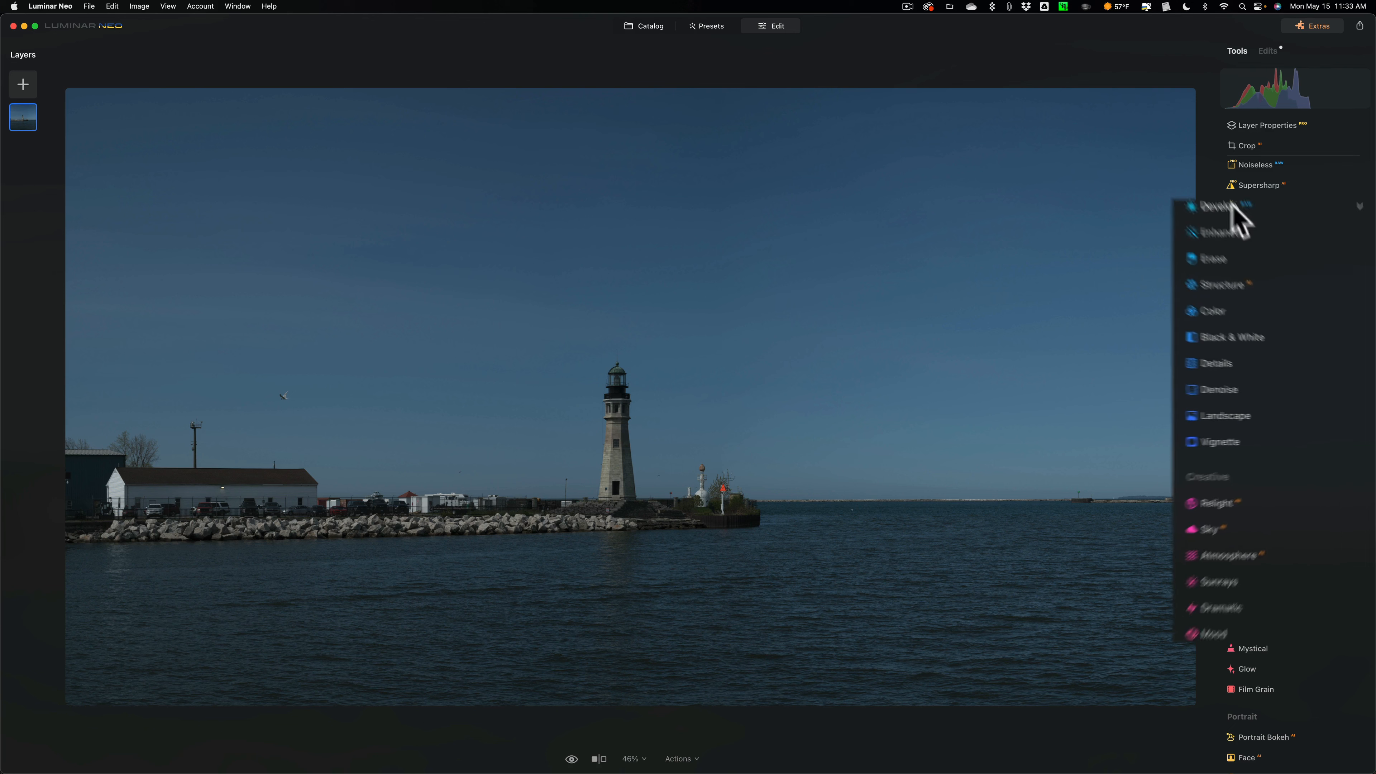
{"action": "left_click", "coordinate": [1231, 205]}
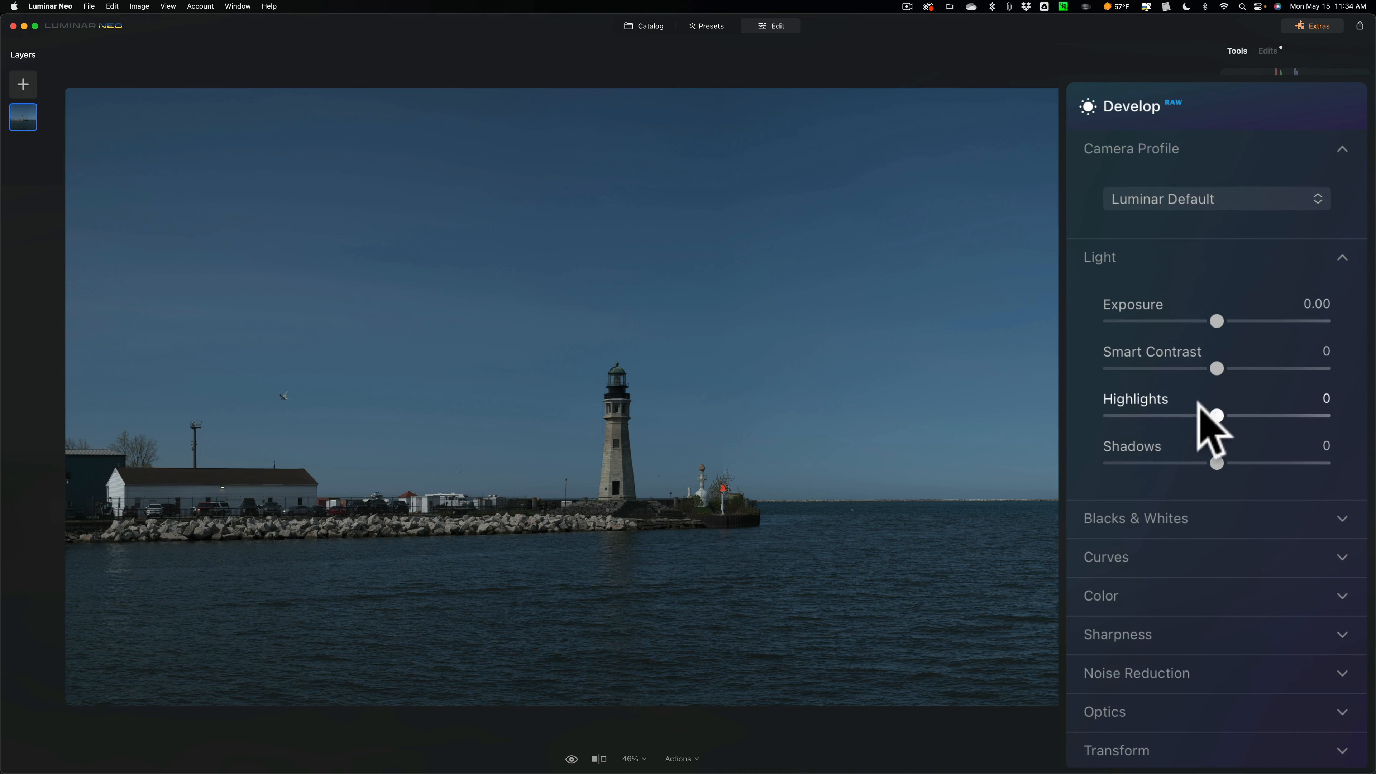
{"action": "left_click_drag", "start_coordinate": [1215, 409], "coordinate": [1191, 409]}
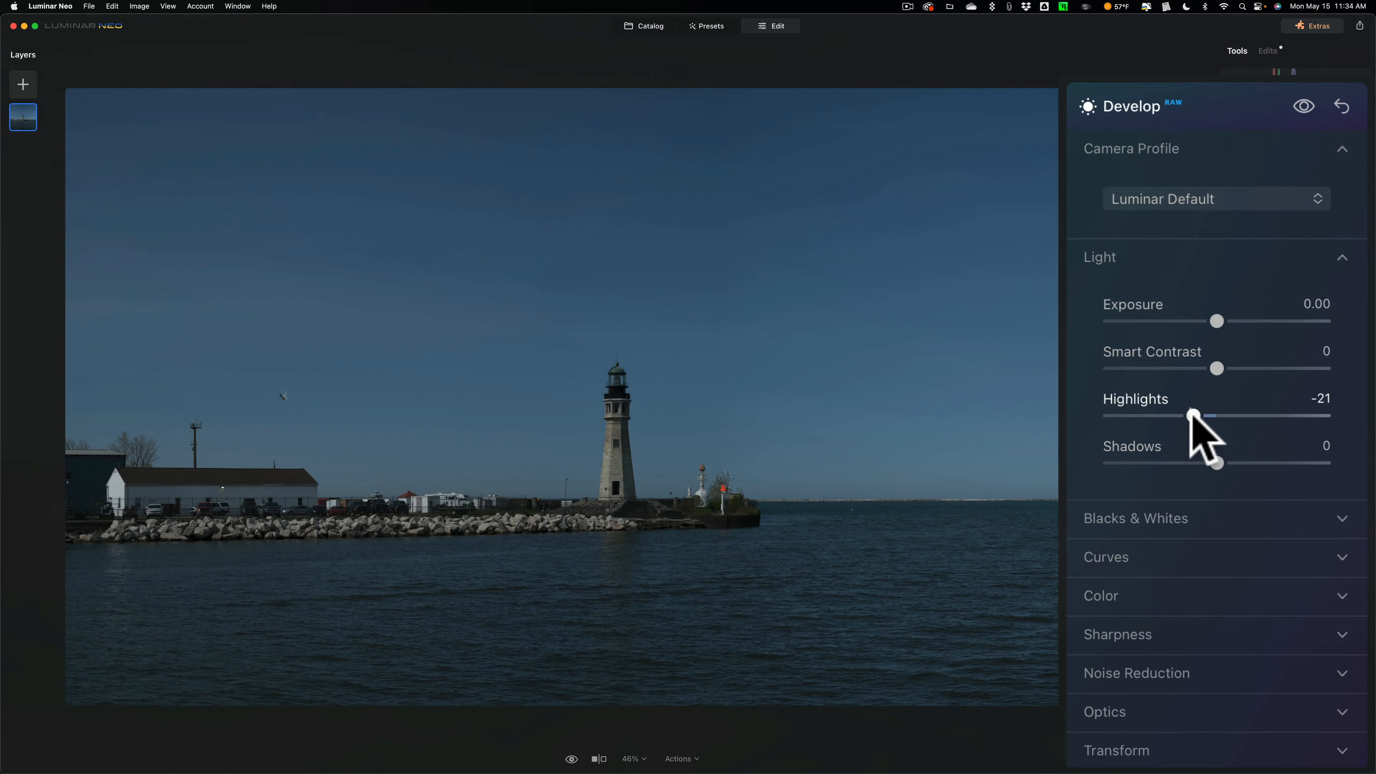
{"action": "left_click_drag", "start_coordinate": [1190, 409], "coordinate": [1184, 410]}
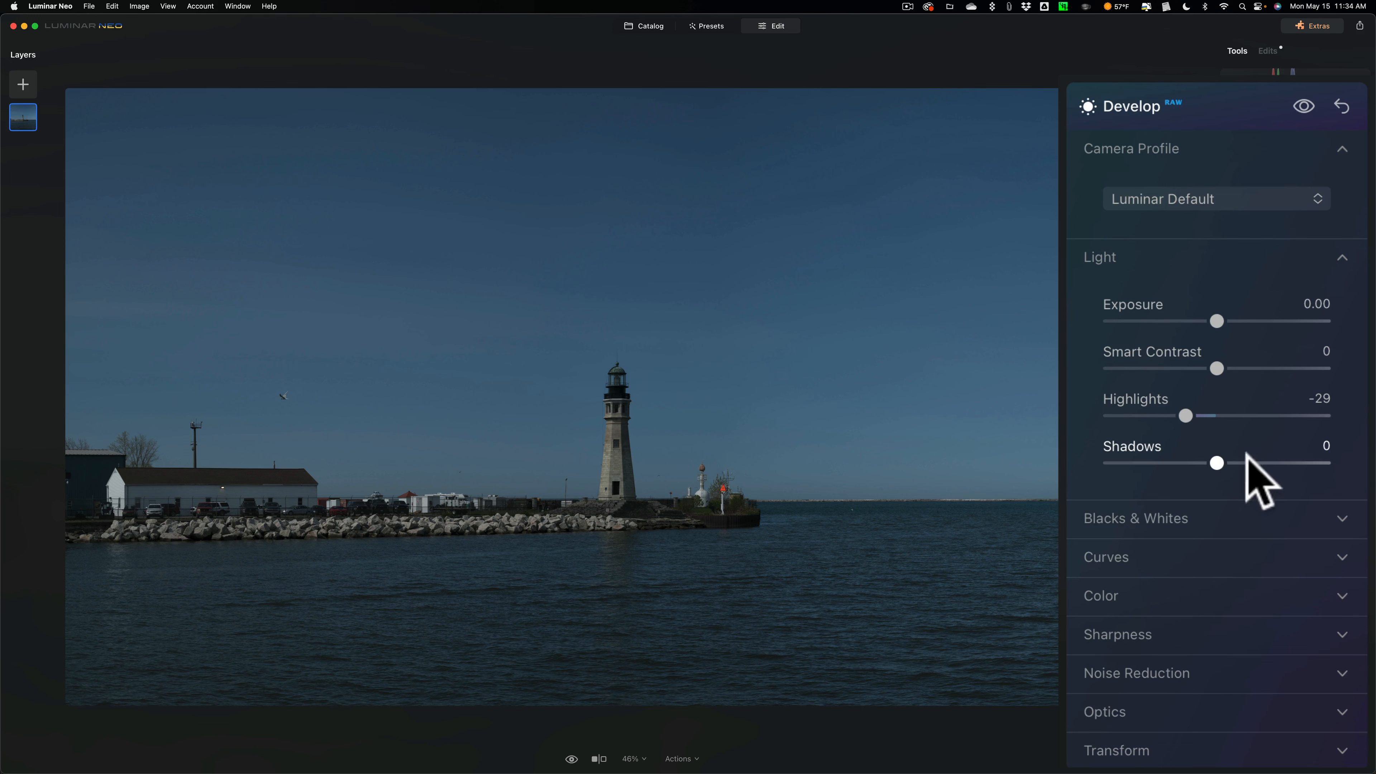
{"action": "left_click_drag", "start_coordinate": [1221, 460], "coordinate": [1286, 463]}
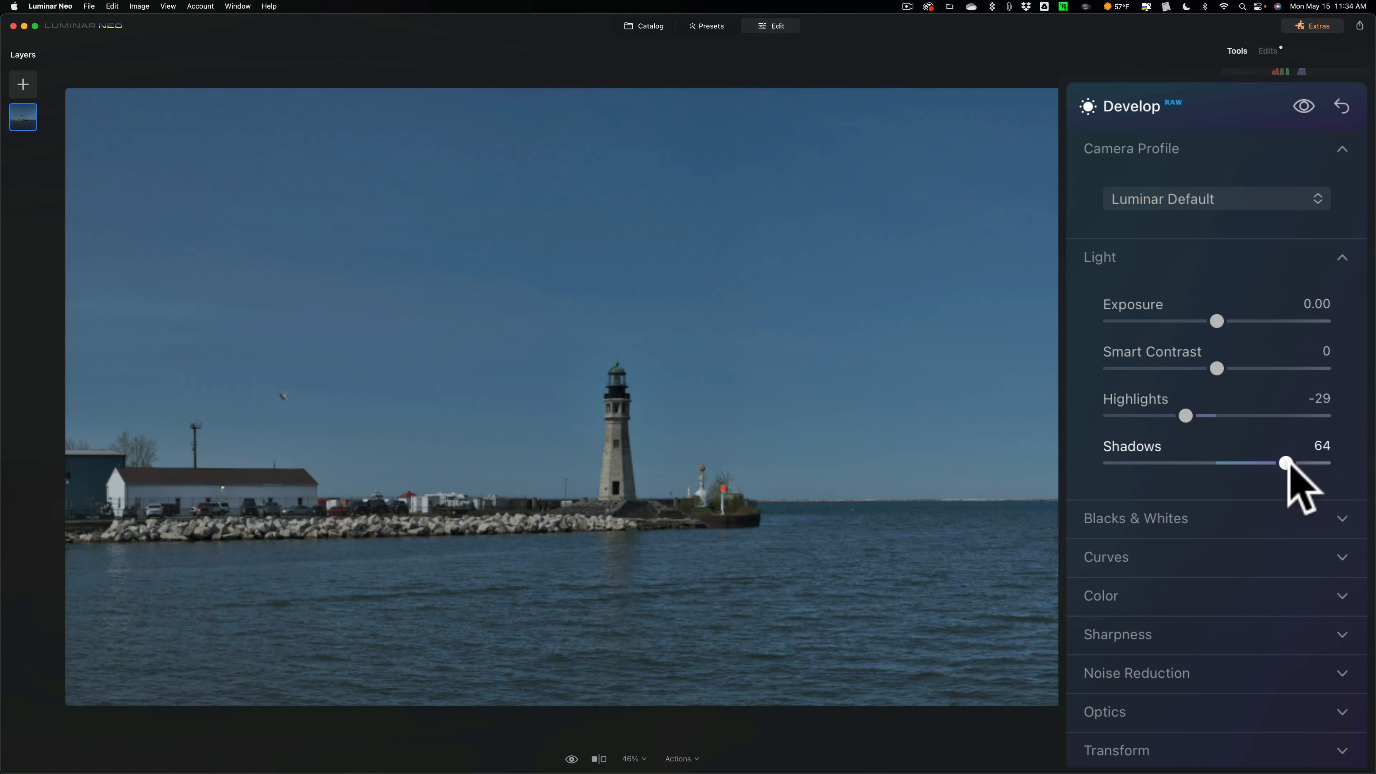
{"action": "left_click", "coordinate": [1287, 464]}
- Turn on the clipping warnings and set Blacks to -60 in the Develop adjustments
{"action": "left_click", "coordinate": [1231, 518]}
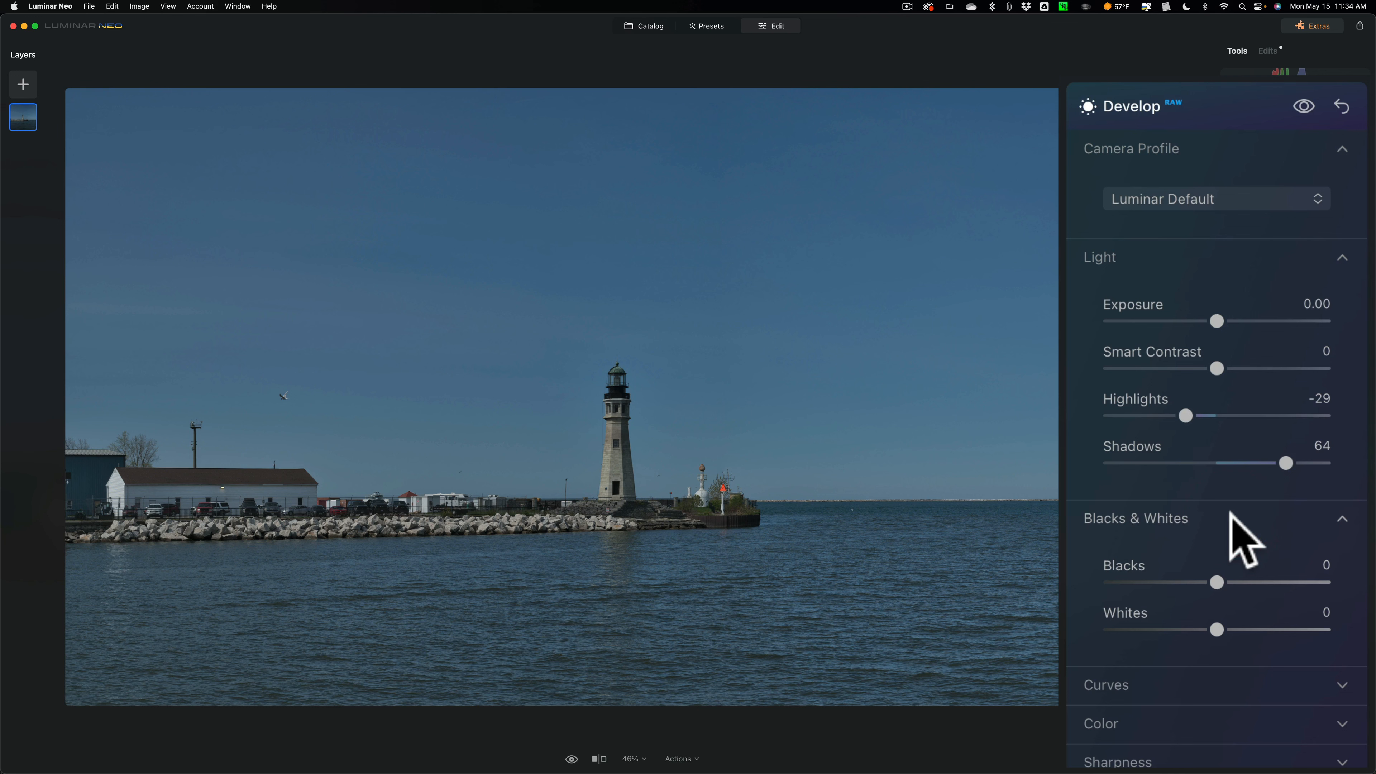
{"action": "key", "text": "j"}
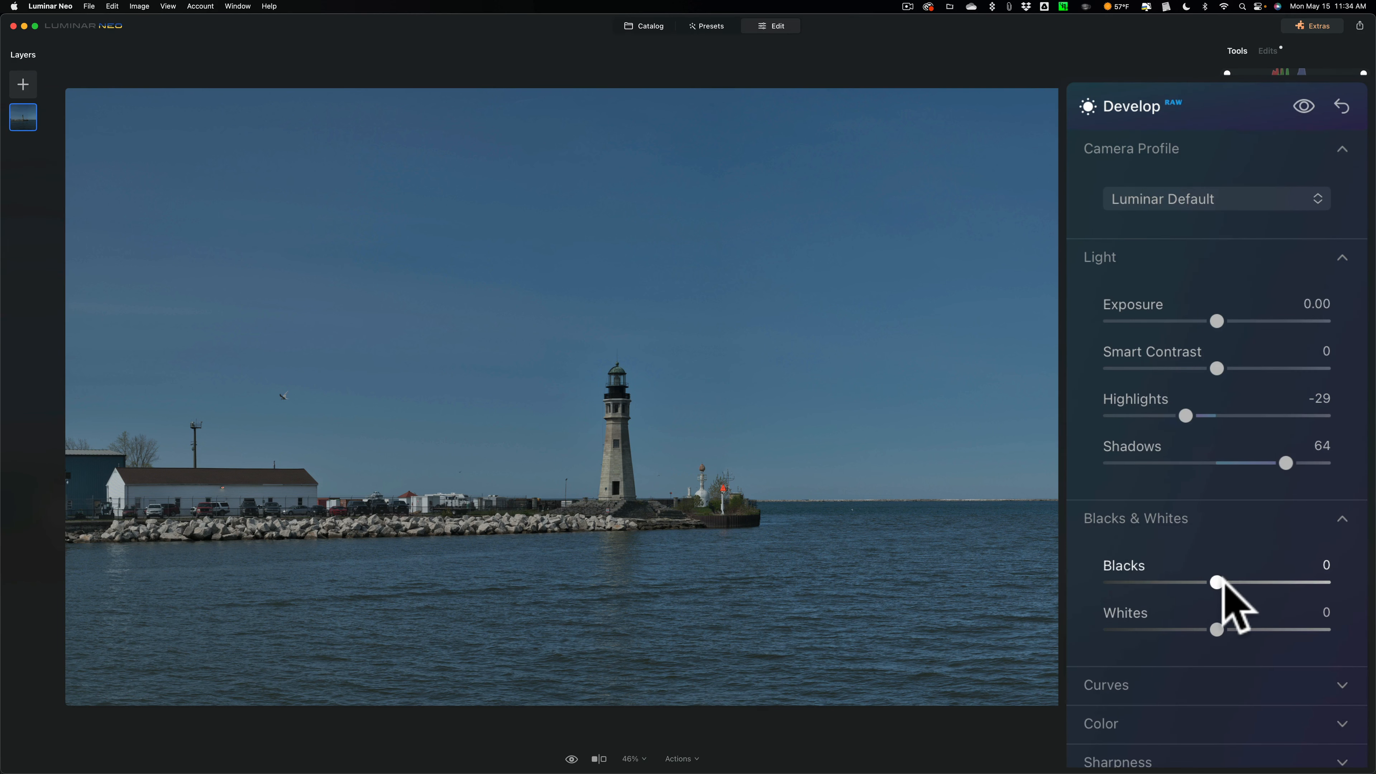
{"action": "scroll", "coordinate": [1219, 588], "scroll_direction": "down", "scroll_amount": 1}
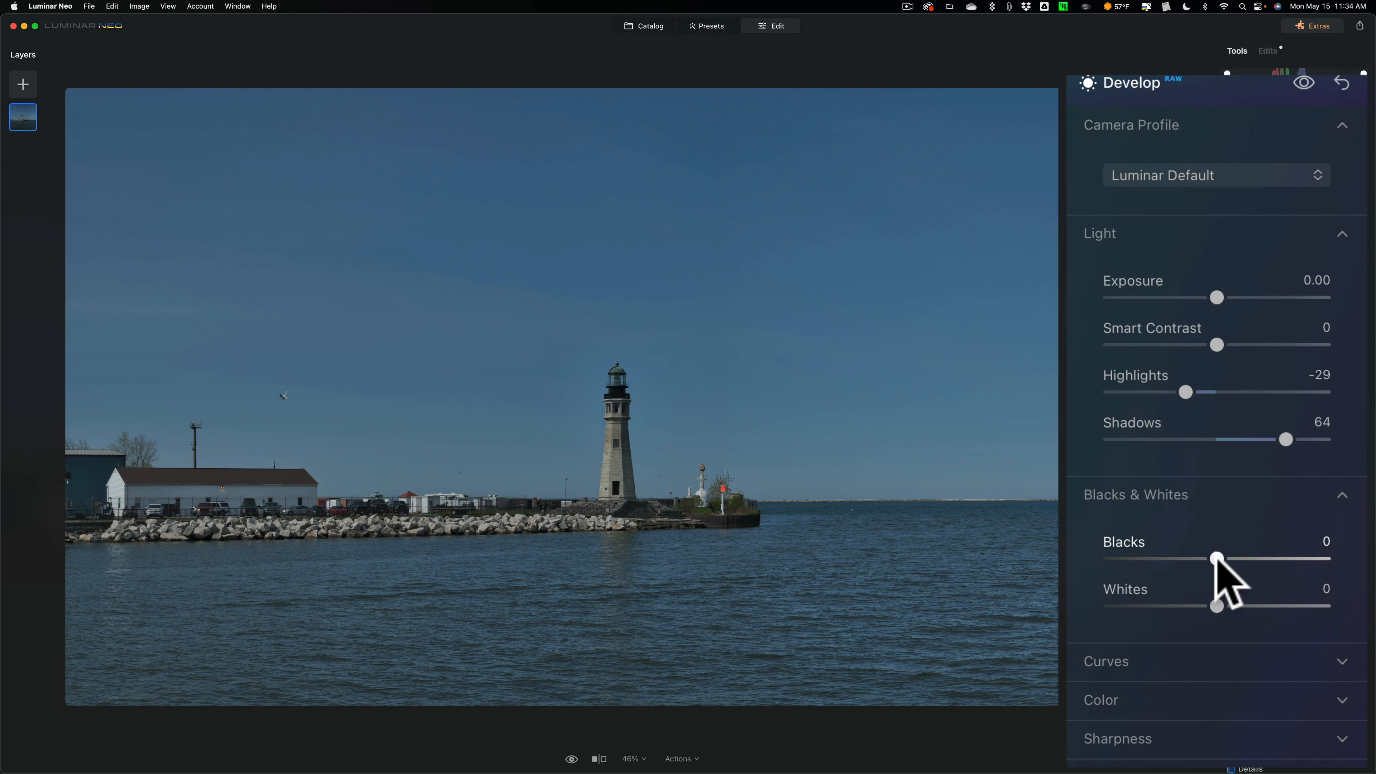
{"action": "left_click_drag", "start_coordinate": [1217, 559], "coordinate": [1096, 554]}
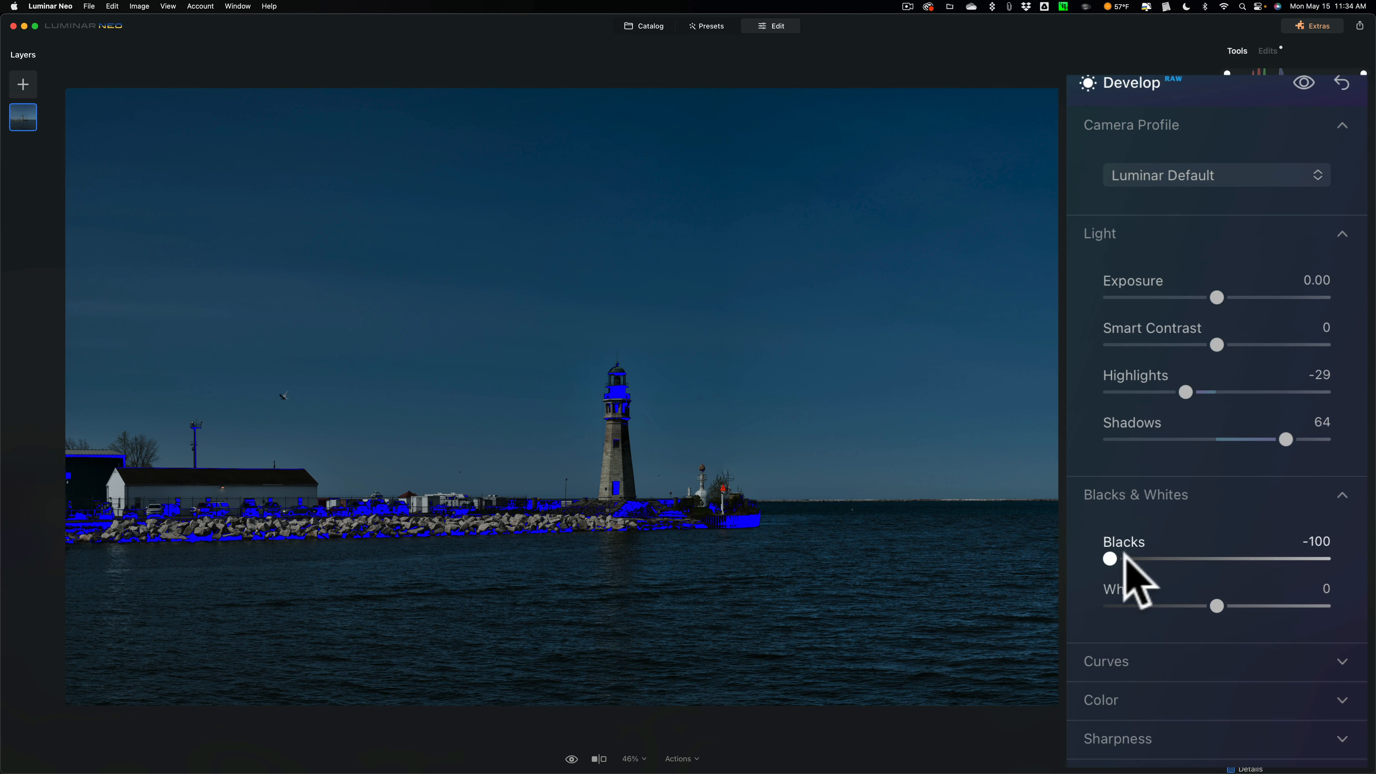
{"action": "left_click_drag", "start_coordinate": [1108, 557], "coordinate": [1152, 558]}
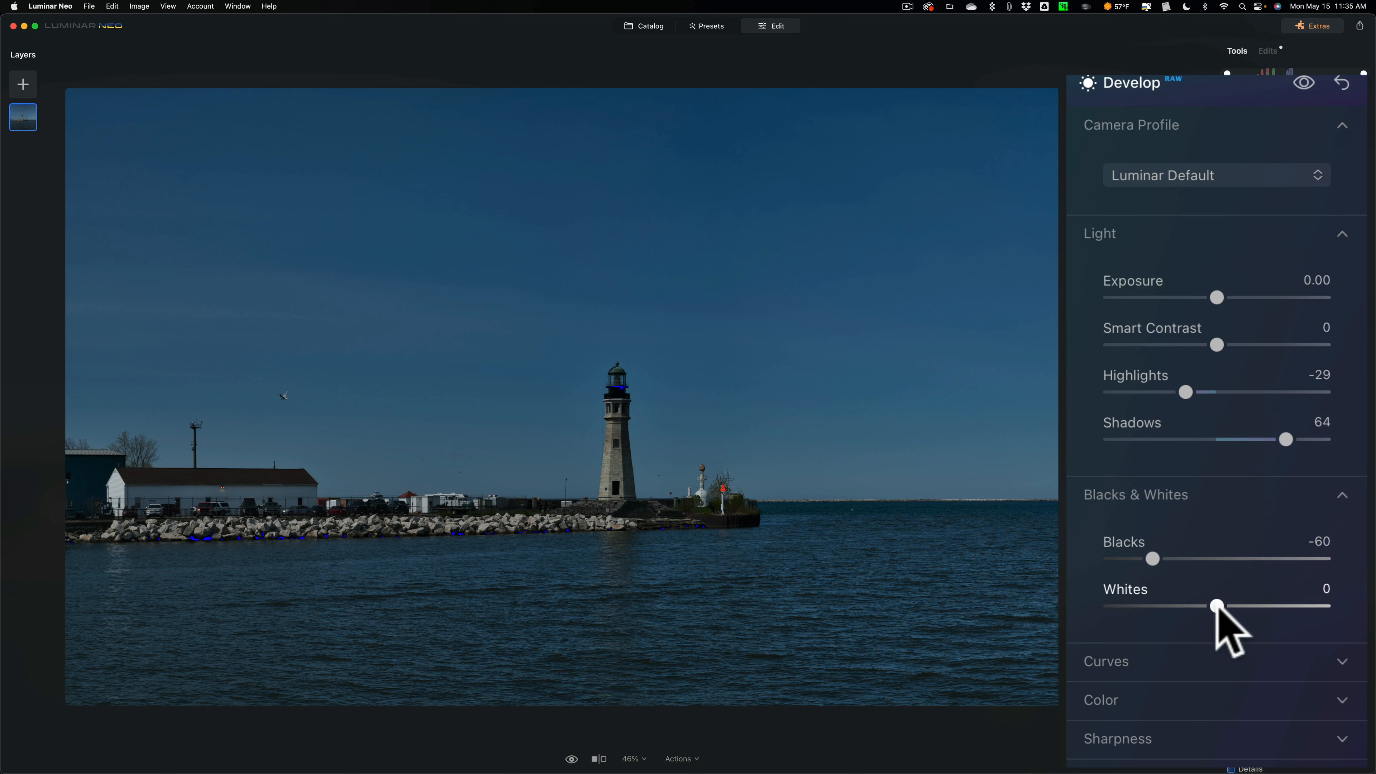
- Set Whites to 54, turn off the clipping warnings and close the Develop adjustments
{"action": "left_click_drag", "start_coordinate": [1214, 608], "coordinate": [1323, 606]}
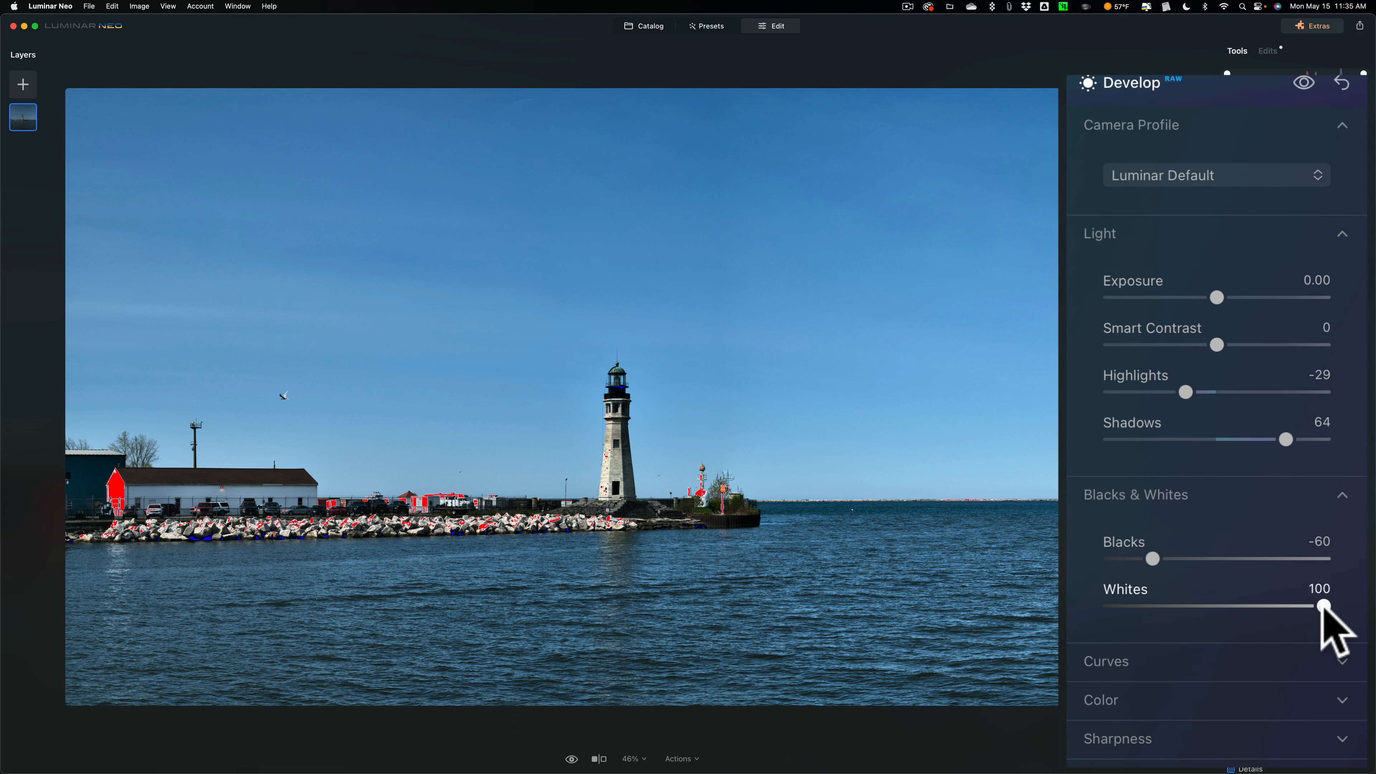
{"action": "left_click_drag", "start_coordinate": [1321, 605], "coordinate": [1274, 605]}
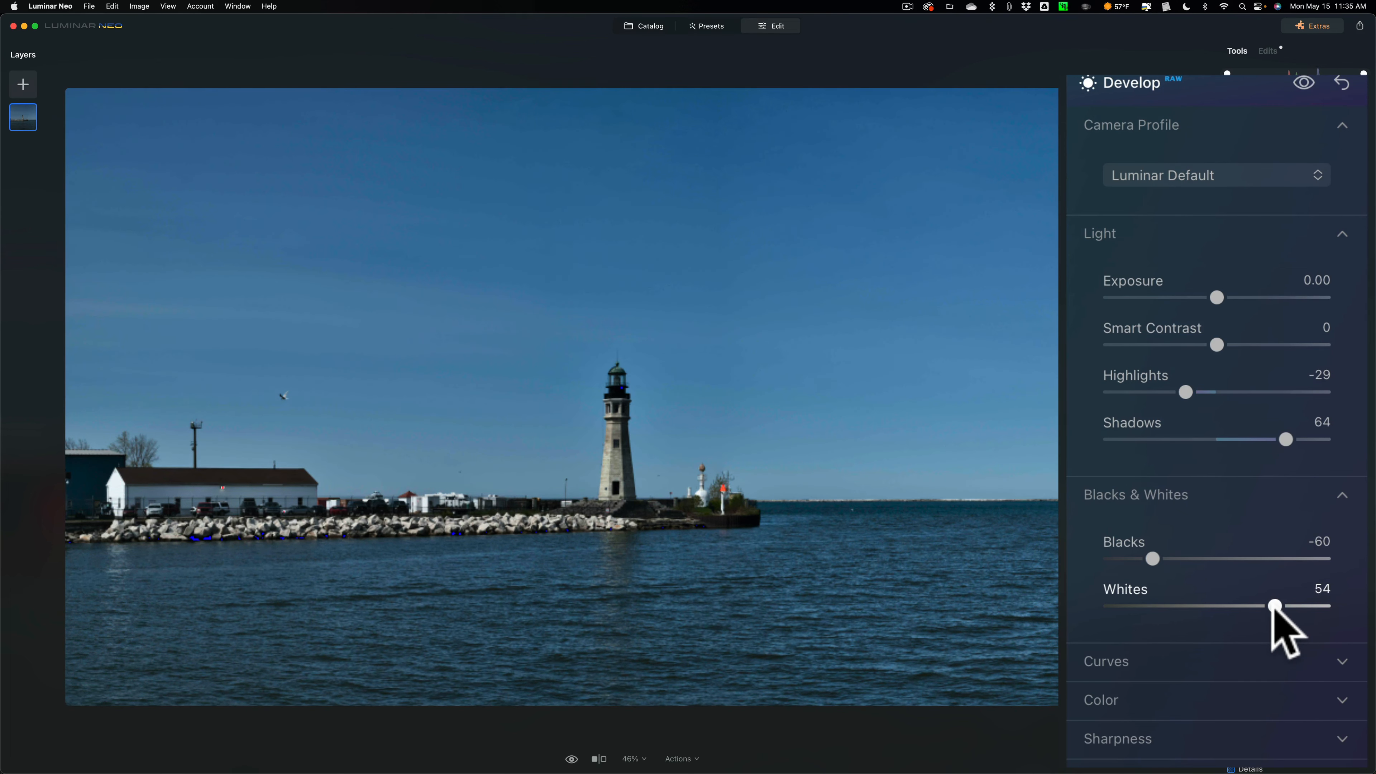
{"action": "left_click", "coordinate": [1275, 607]}
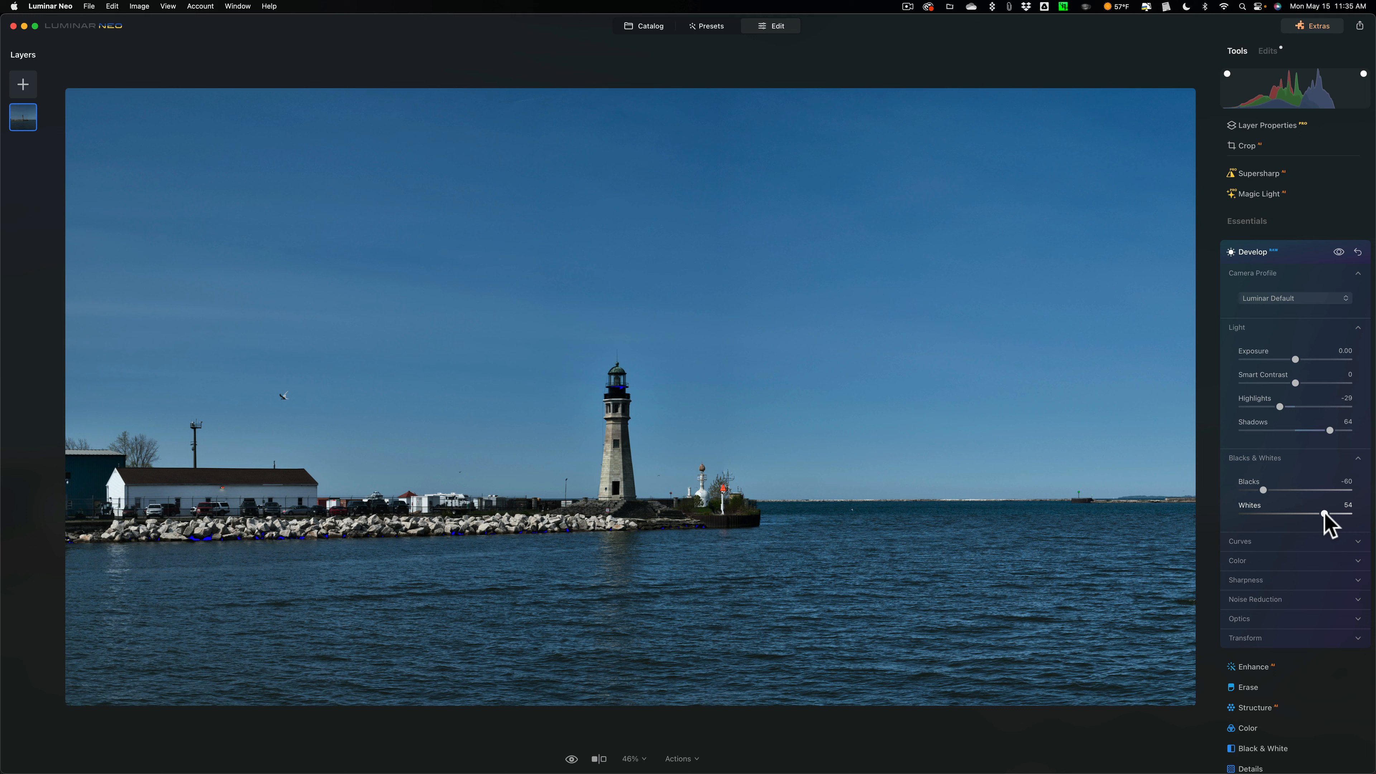
{"action": "key", "text": "j"}
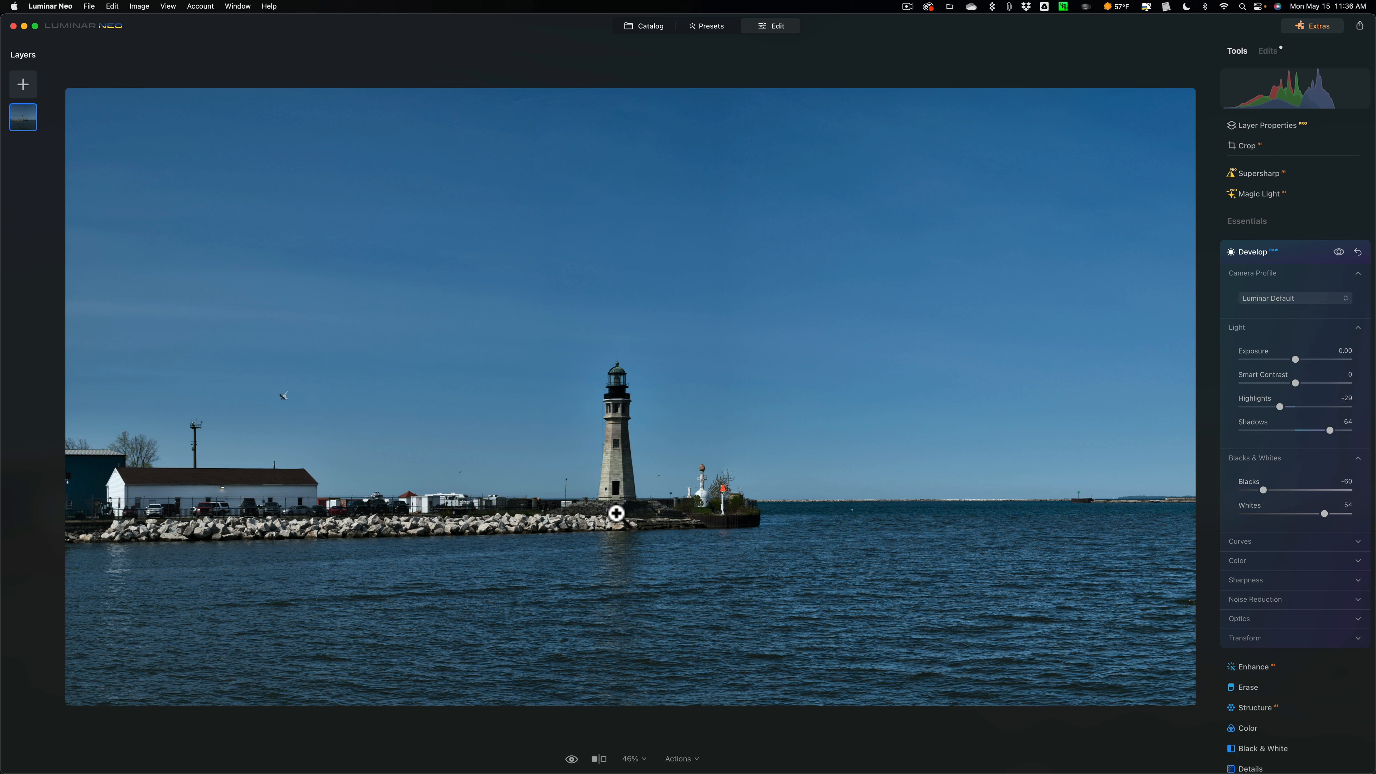
{"action": "left_click", "coordinate": [1296, 254]}
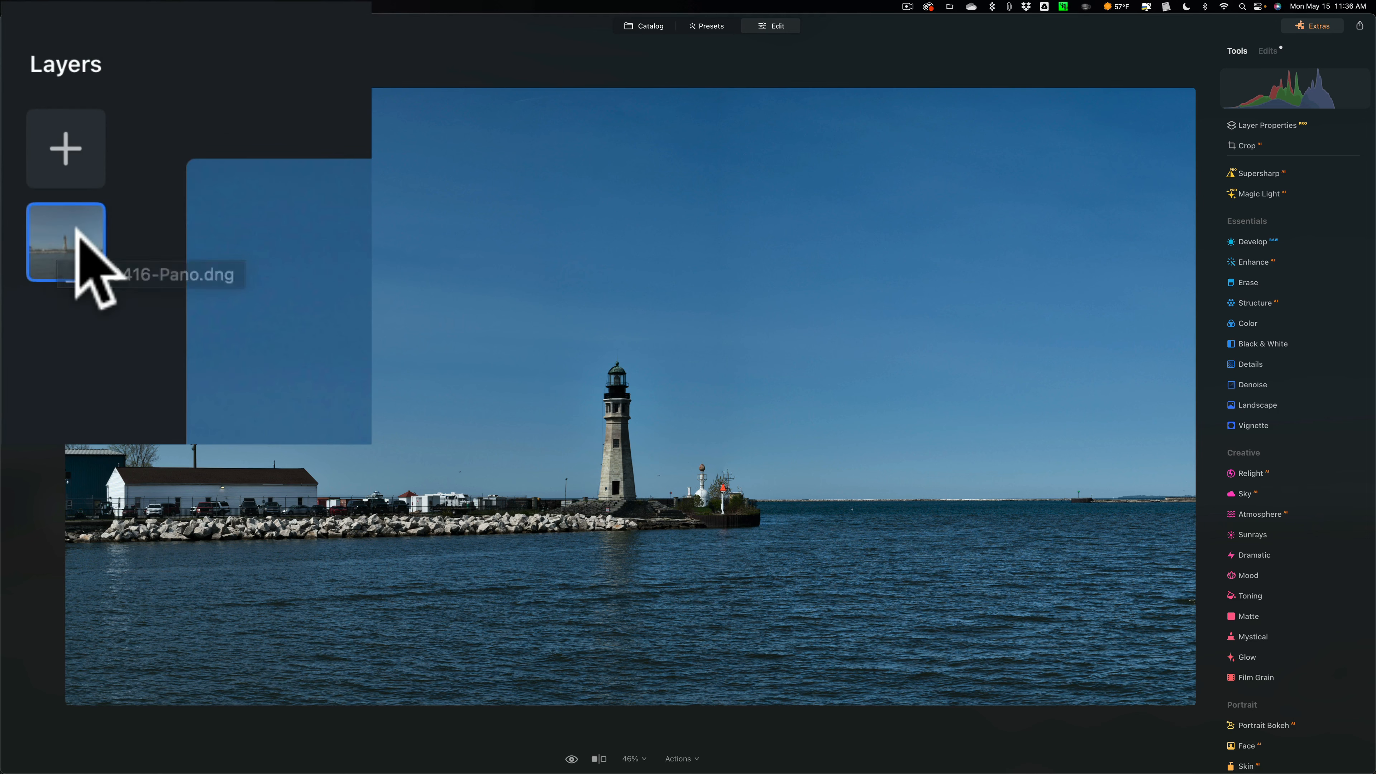
- Duplicate the panorama layer and close the new layer's properties
{"action": "right_click", "coordinate": [79, 230]}
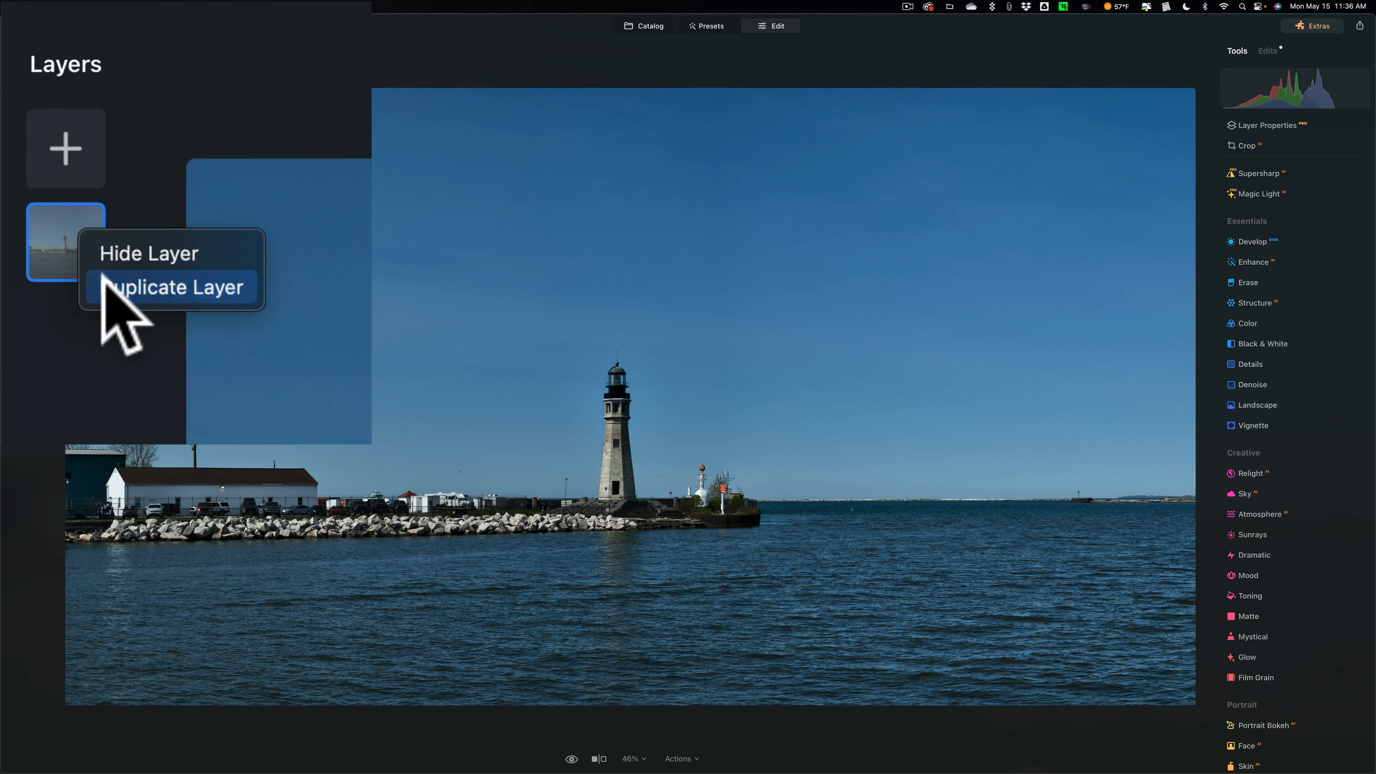
{"action": "left_click", "coordinate": [102, 279]}
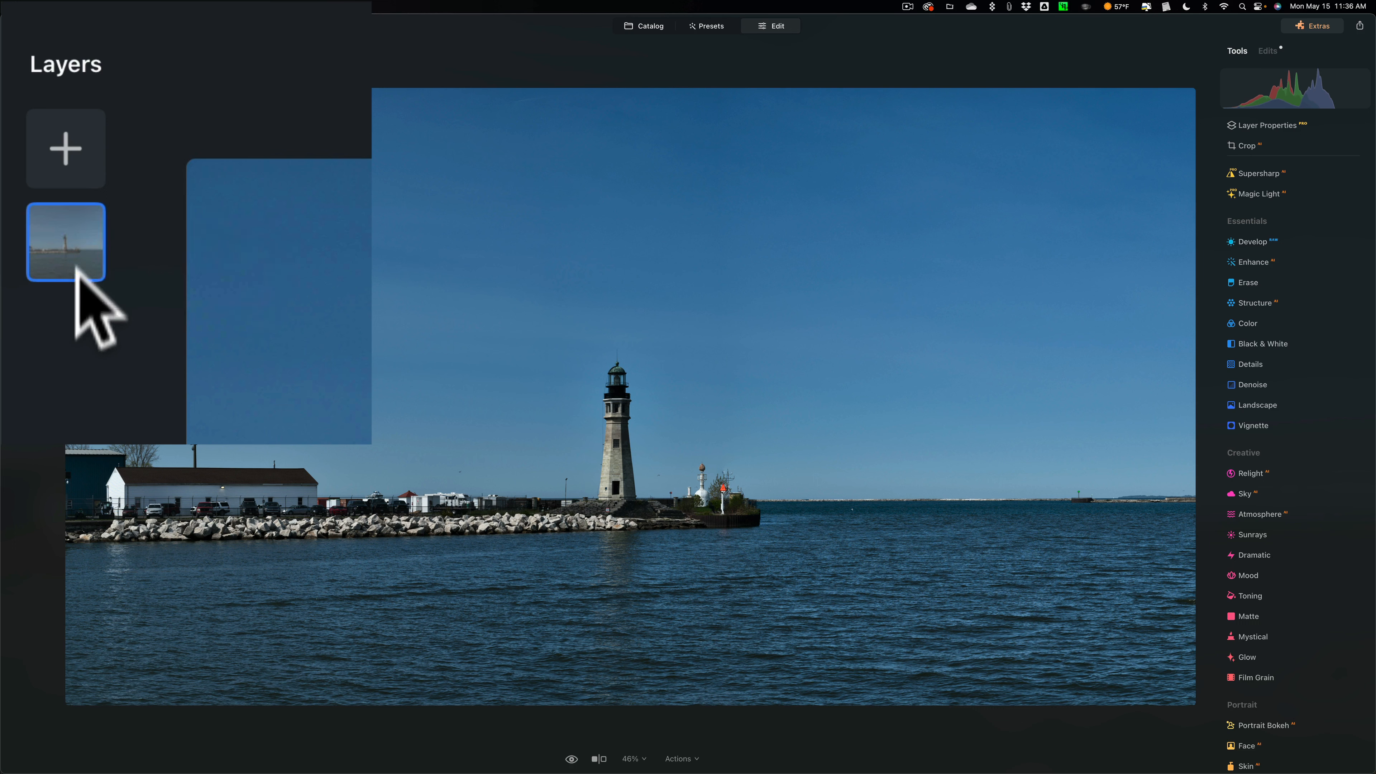
{"action": "left_click", "coordinate": [76, 247]}
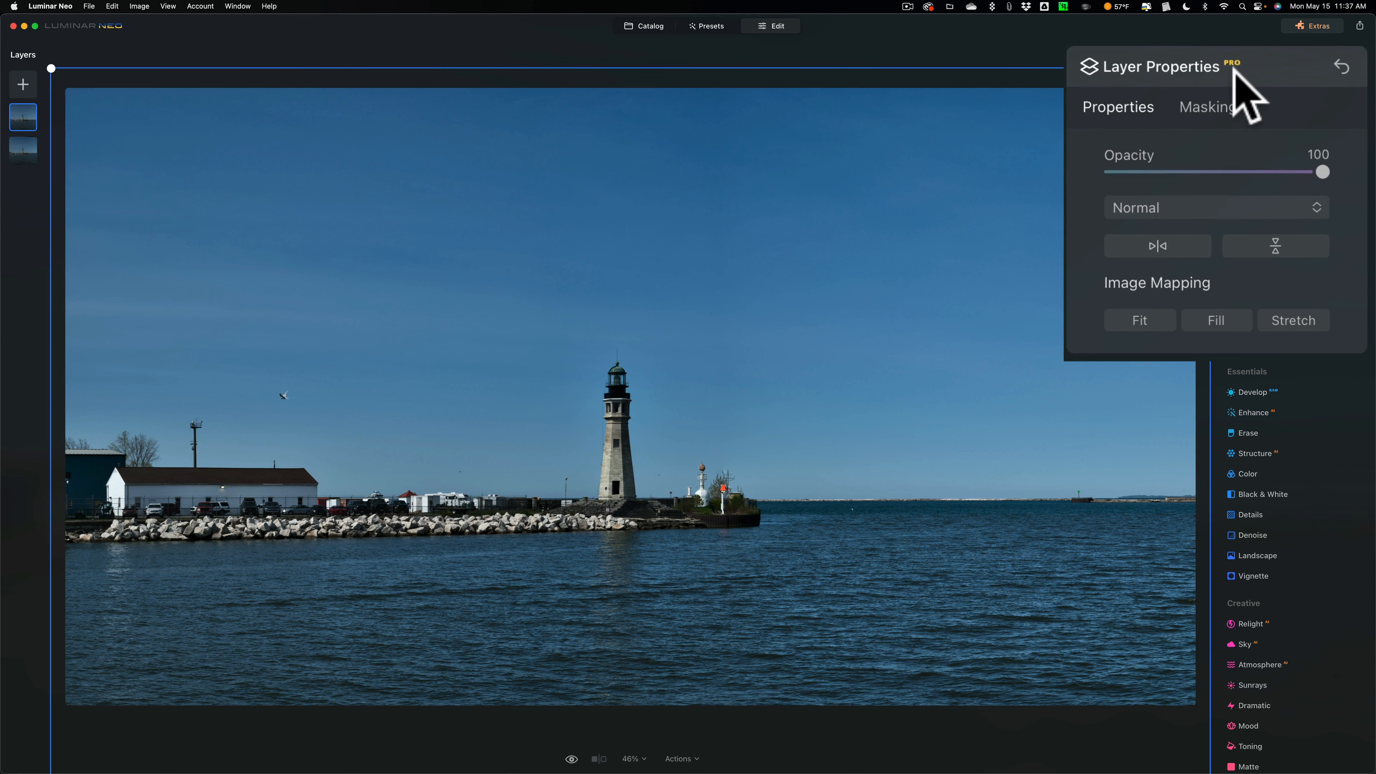
{"action": "left_click", "coordinate": [1309, 134]}
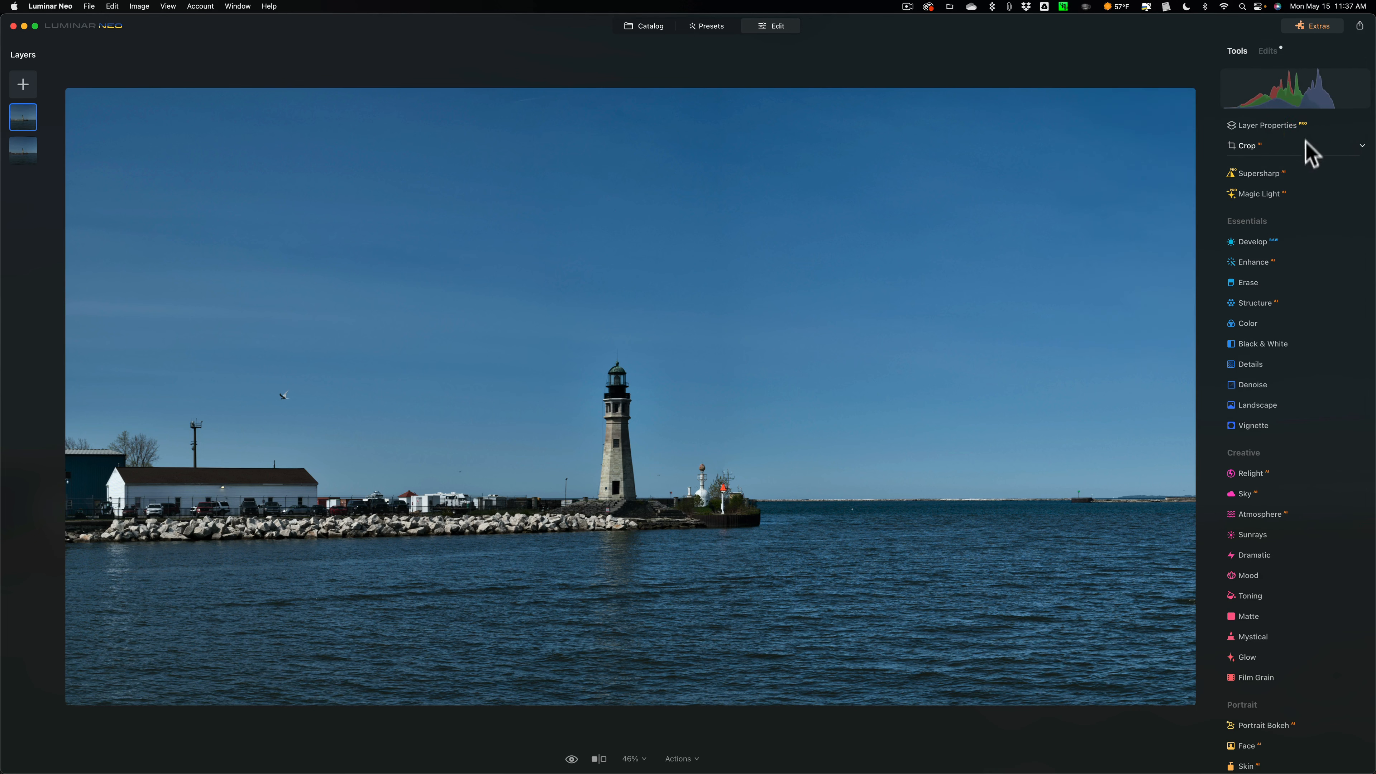
- In the Details adjustments, set Small Details to 38, Medium Details to 22, Large Details to 32 and Sharpen to 25
{"action": "left_click", "coordinate": [1275, 364]}
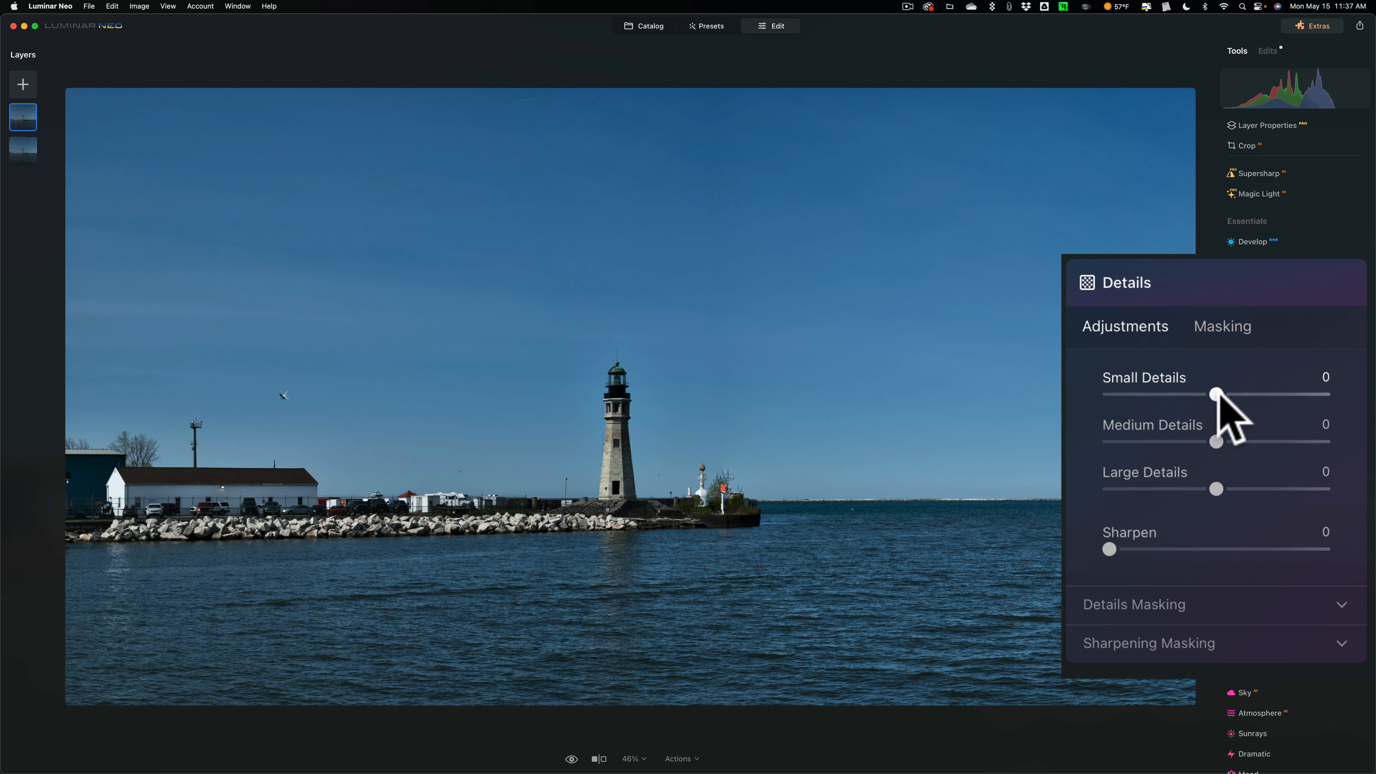
{"action": "mouse_move", "coordinate": [1213, 391]}
{"action": "left_mouse_down"}
{"action": "mouse_move", "coordinate": [1328, 392]}
{"action": "mouse_move", "coordinate": [1239, 387]}
{"action": "left_mouse_up"}
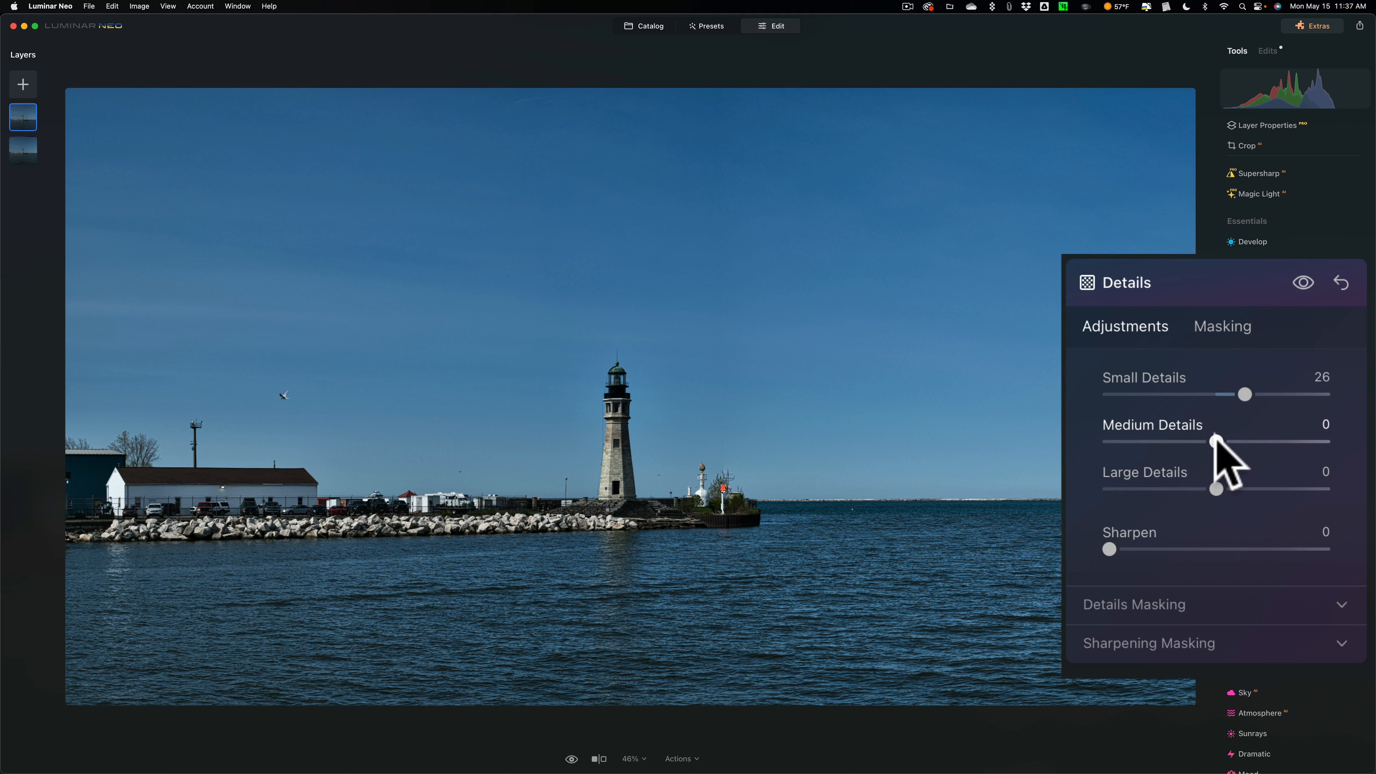
{"action": "left_click_drag", "start_coordinate": [1216, 442], "coordinate": [1250, 477]}
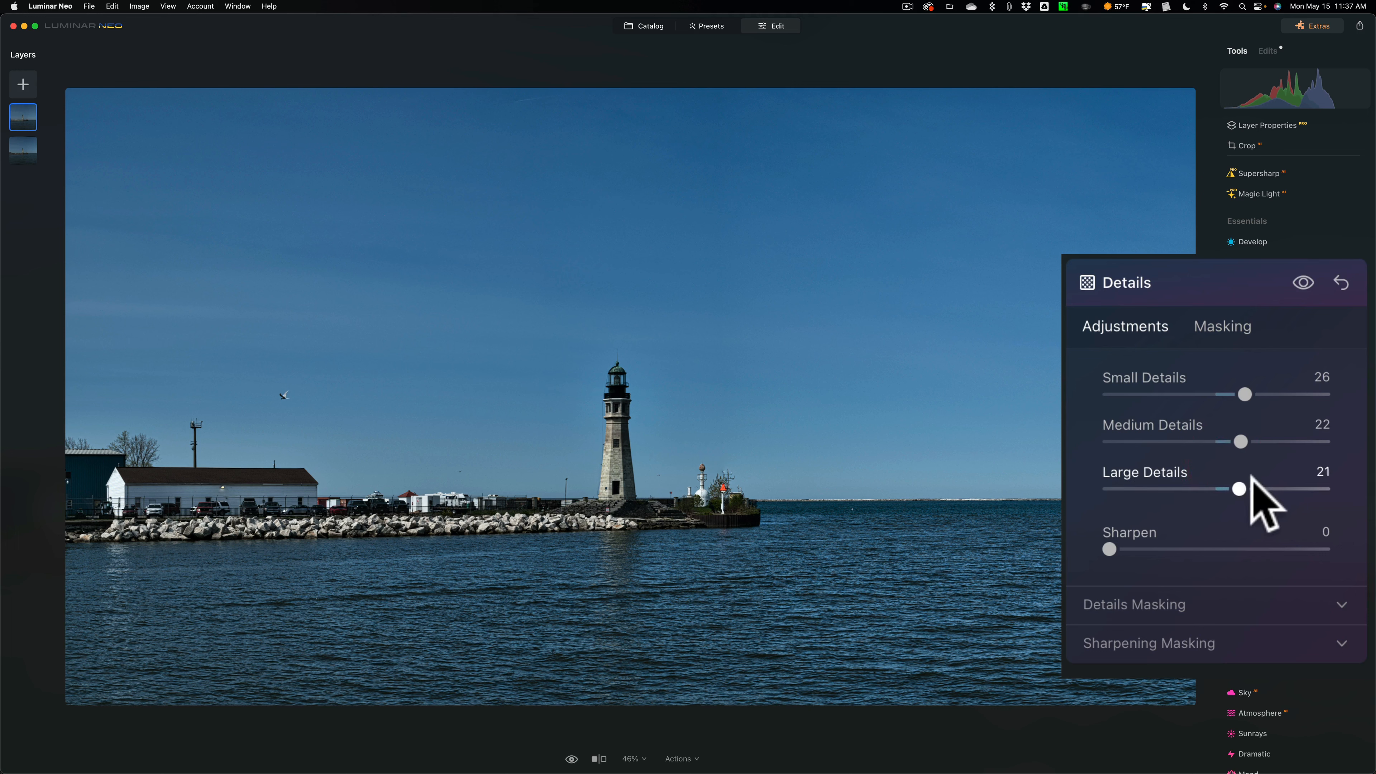
{"action": "left_click_drag", "start_coordinate": [1244, 394], "coordinate": [1256, 395]}
{"action": "left_click_drag", "start_coordinate": [1110, 549], "coordinate": [1163, 549]}
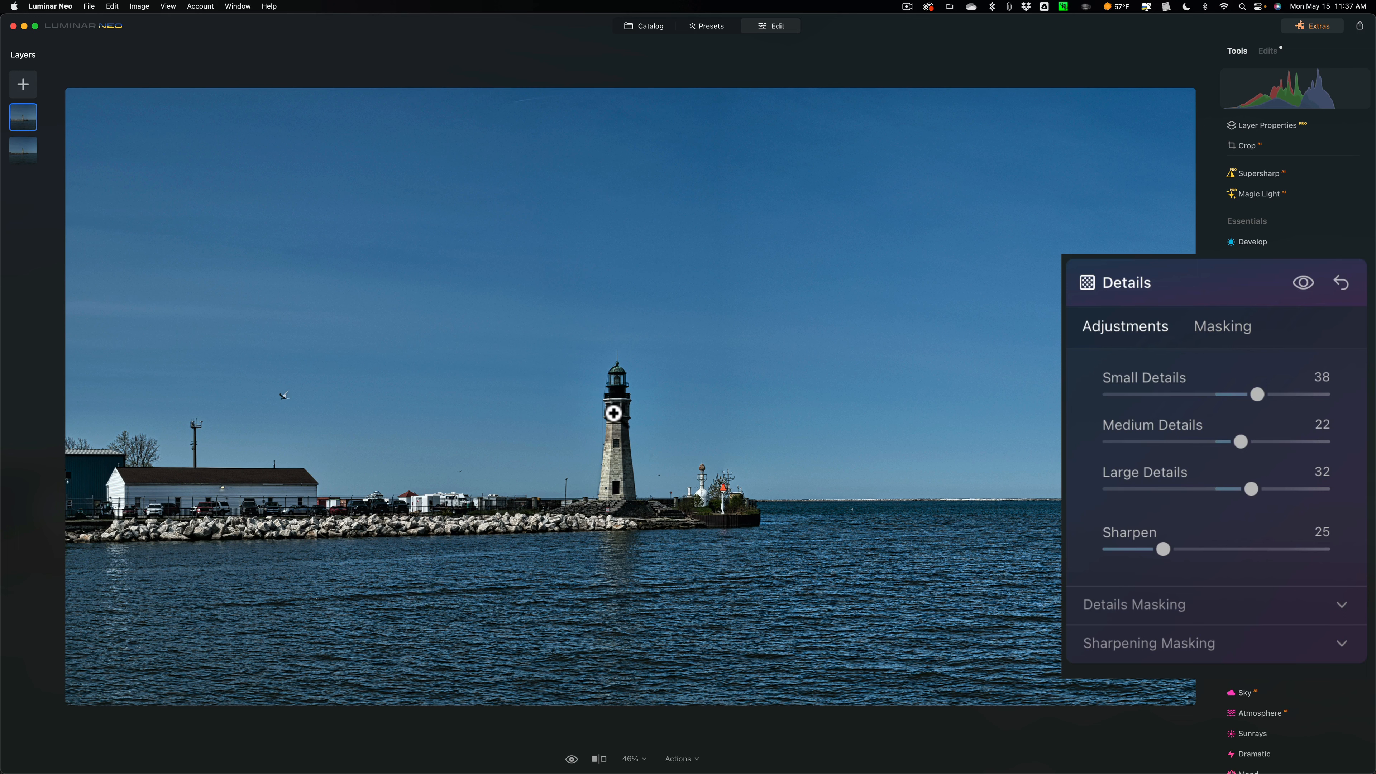
- Reduce Small Details to 17, Medium Details to 13 and Large Details to 21, and check the lighthouse at 100%
{"action": "left_click_drag", "start_coordinate": [1246, 480], "coordinate": [1239, 489]}
{"action": "left_click_drag", "start_coordinate": [1241, 441], "coordinate": [1228, 382]}
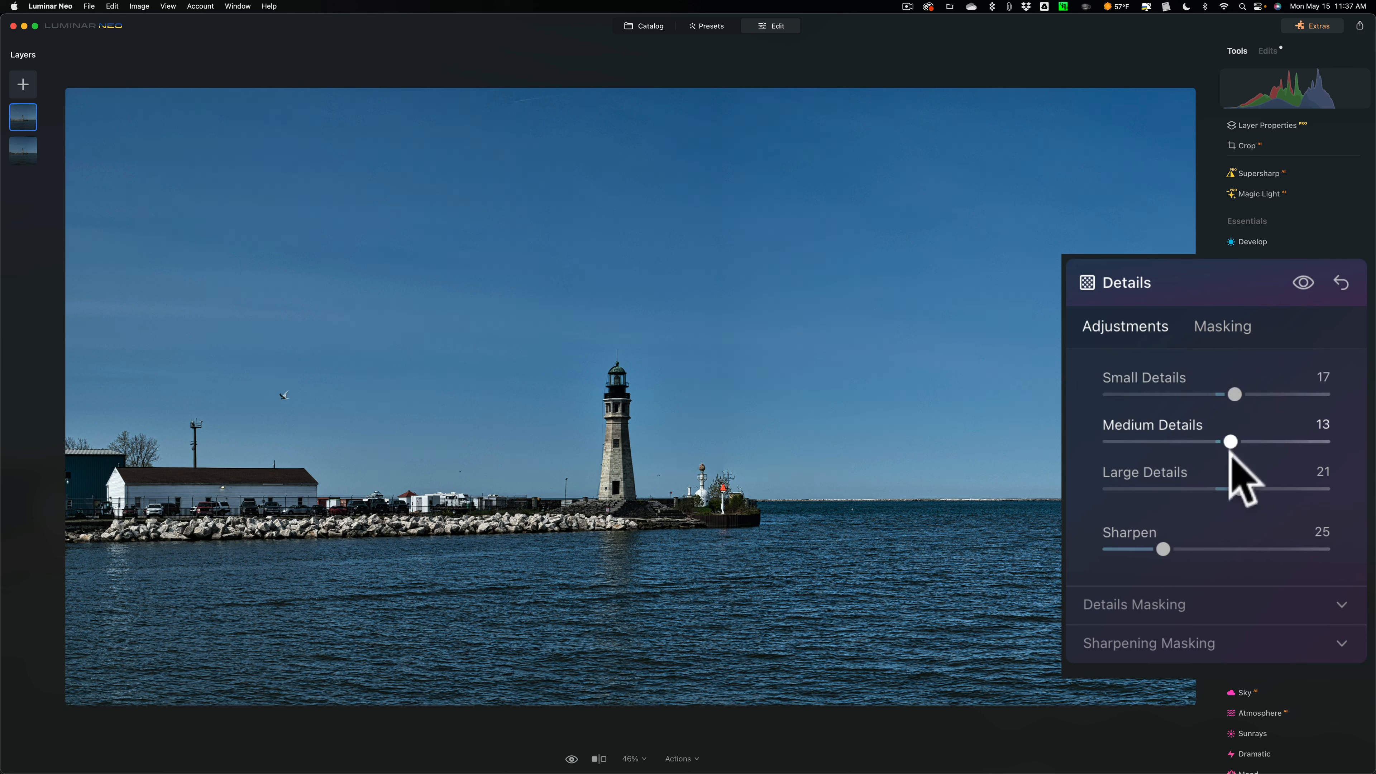
{"action": "left_click", "coordinate": [609, 461]}
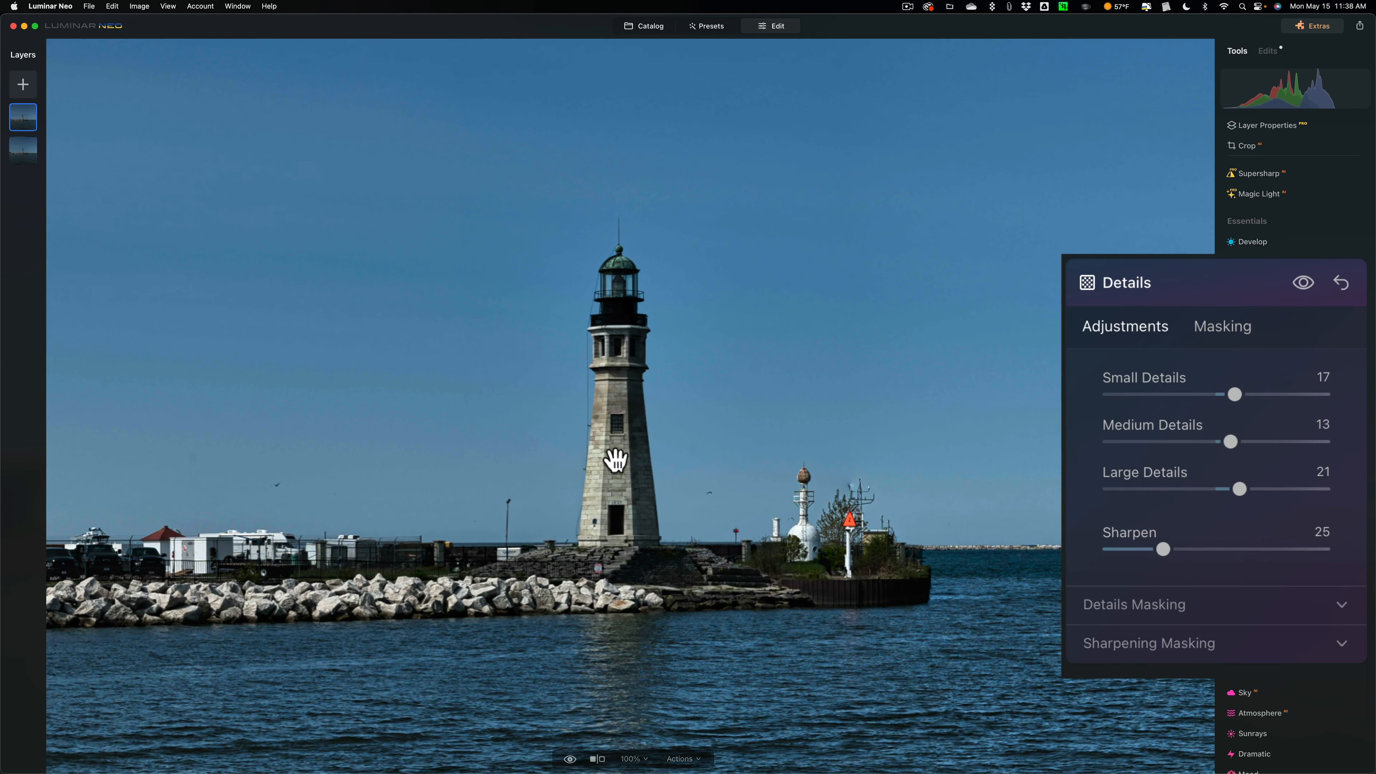
{"action": "left_click", "coordinate": [616, 462]}
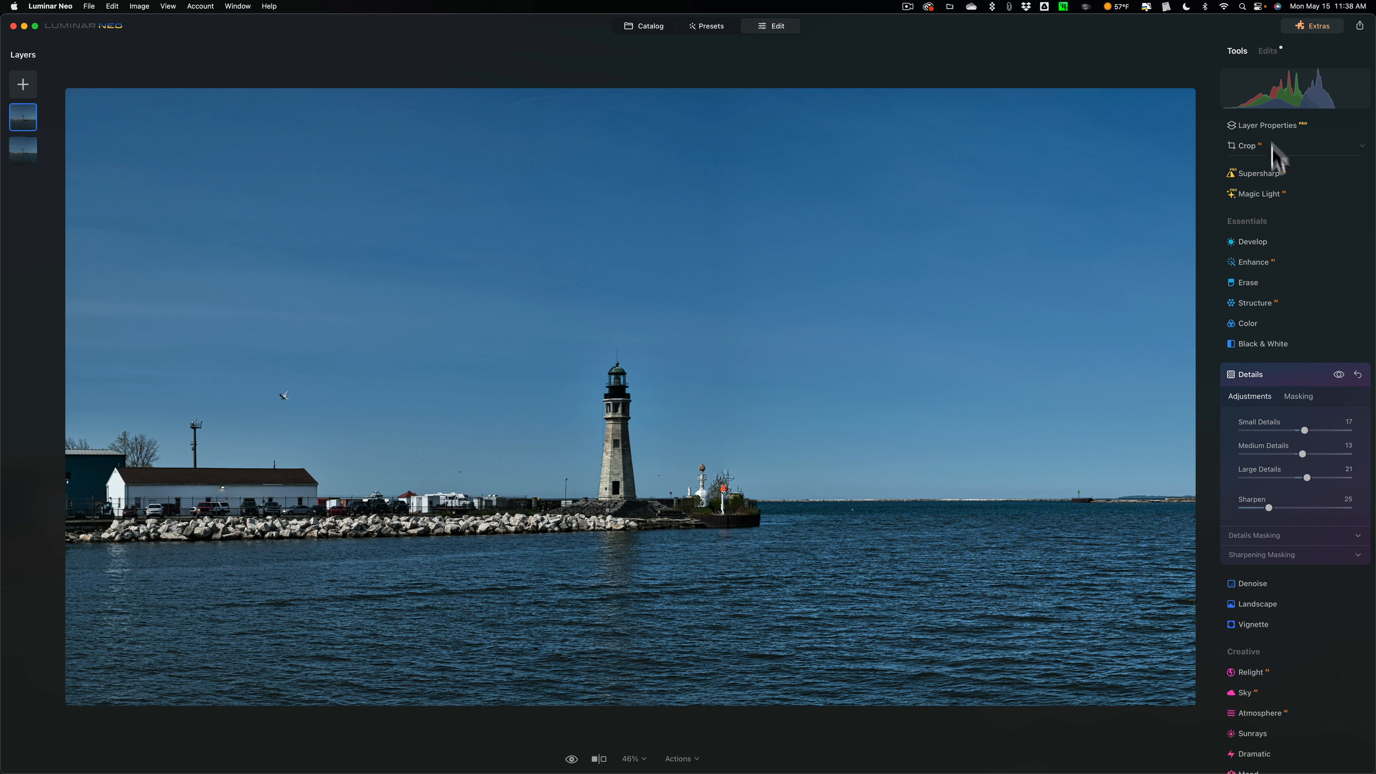
- Mask the duplicated layer with the Brush in Erase mode at size 100, erasing the water to the right of the lighthouse
{"action": "left_click", "coordinate": [1267, 125]}
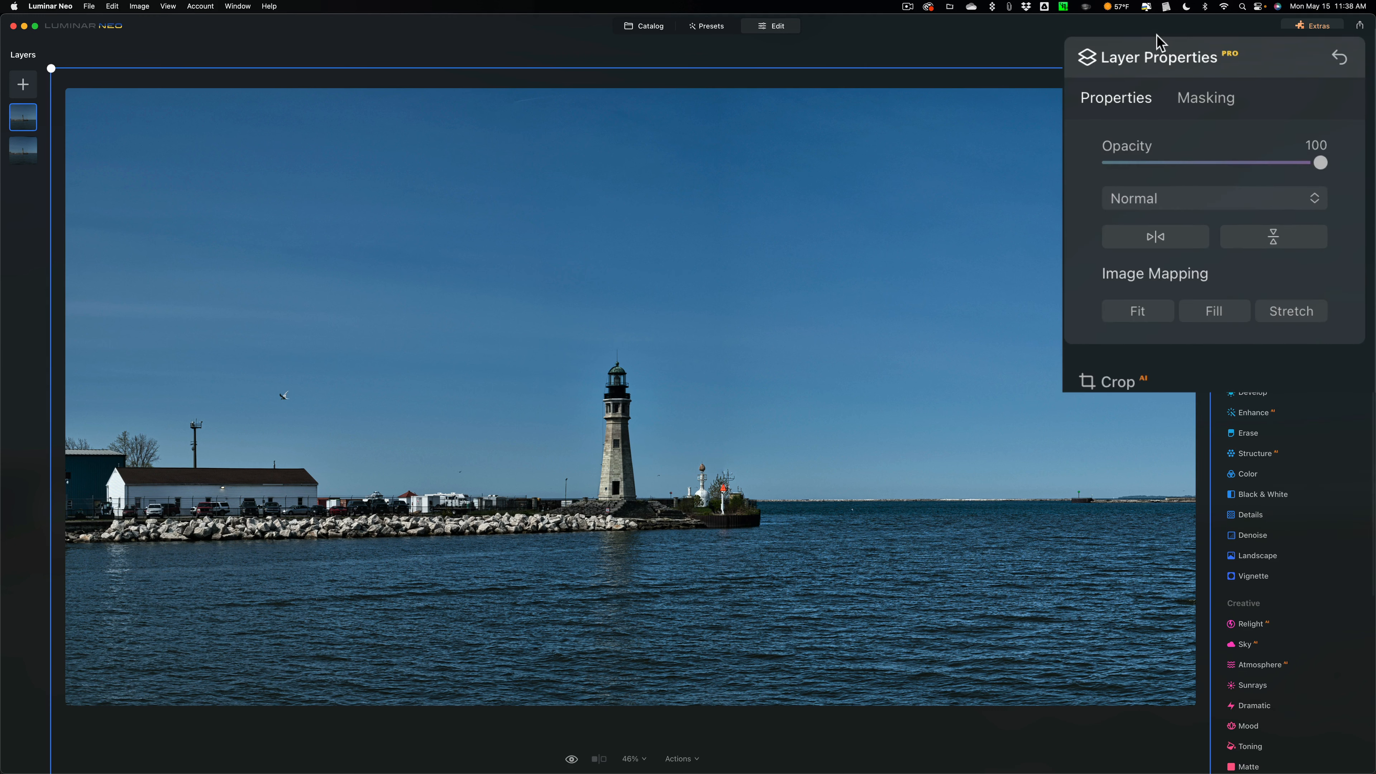
{"action": "left_click", "coordinate": [1207, 101]}
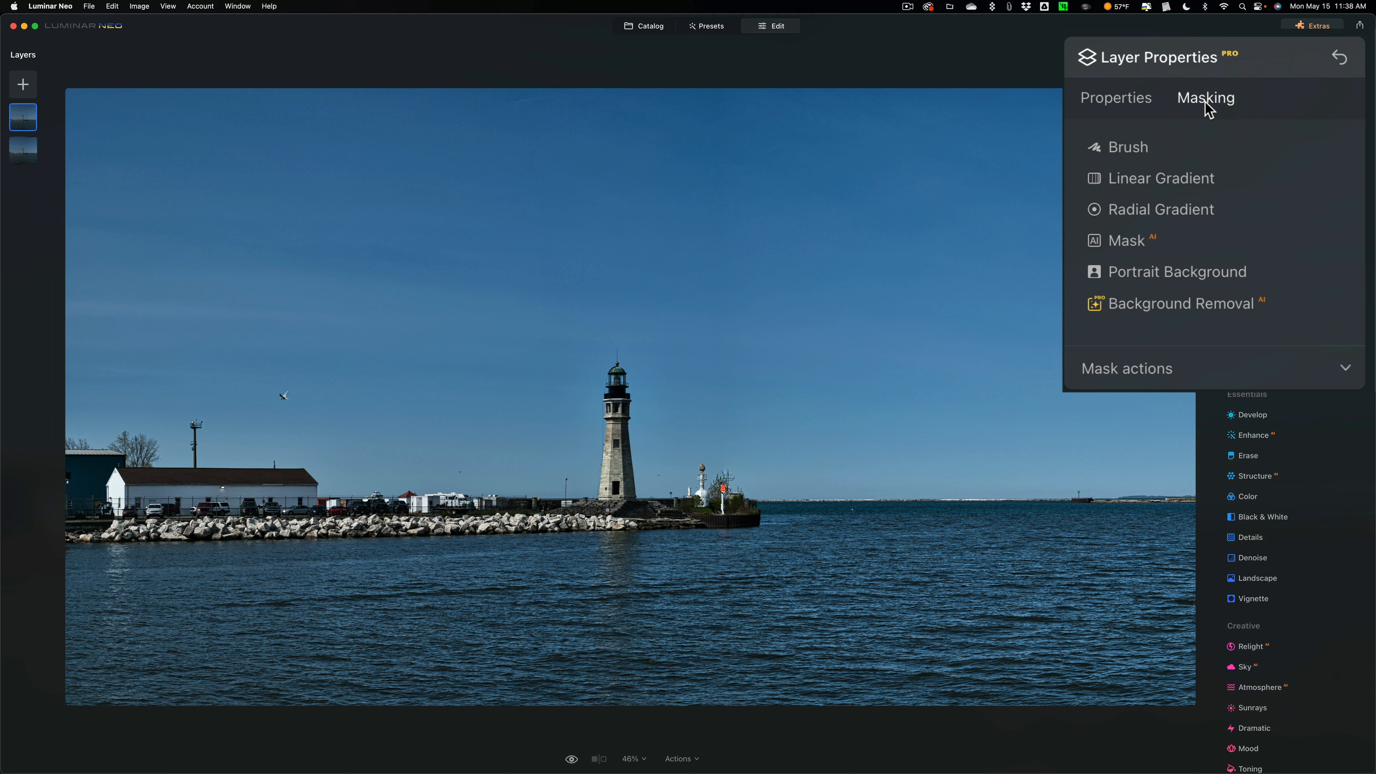
{"action": "left_click", "coordinate": [1125, 154]}
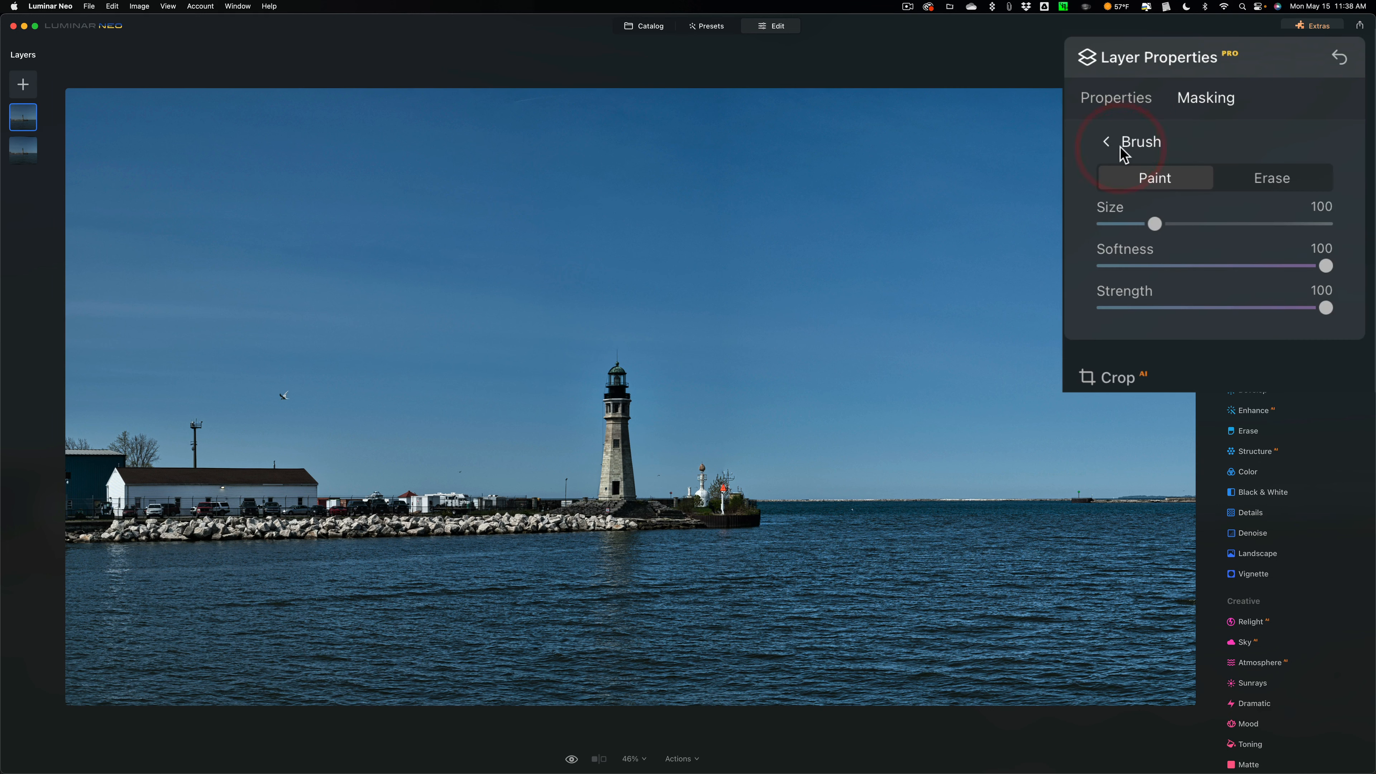
{"action": "left_click", "coordinate": [1257, 182]}
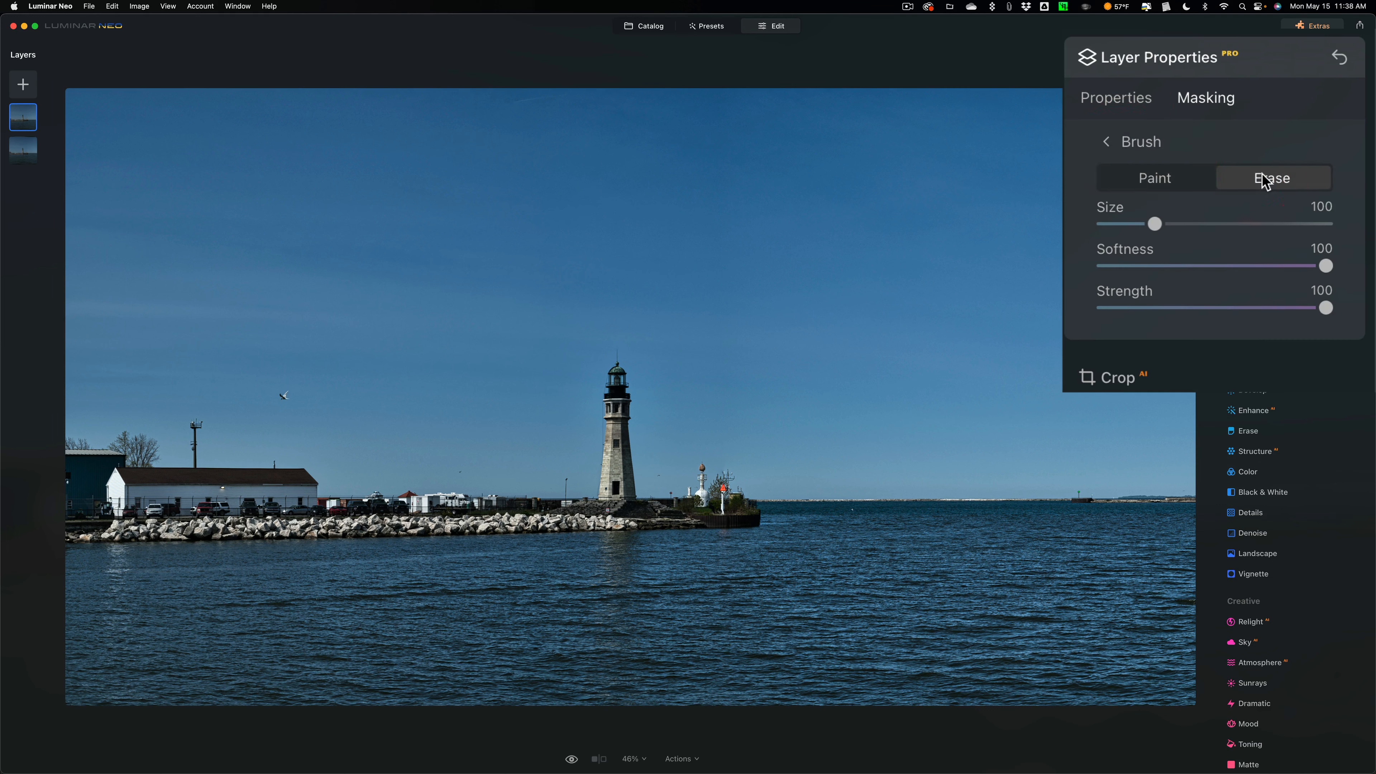
{"action": "left_click", "coordinate": [1262, 181]}
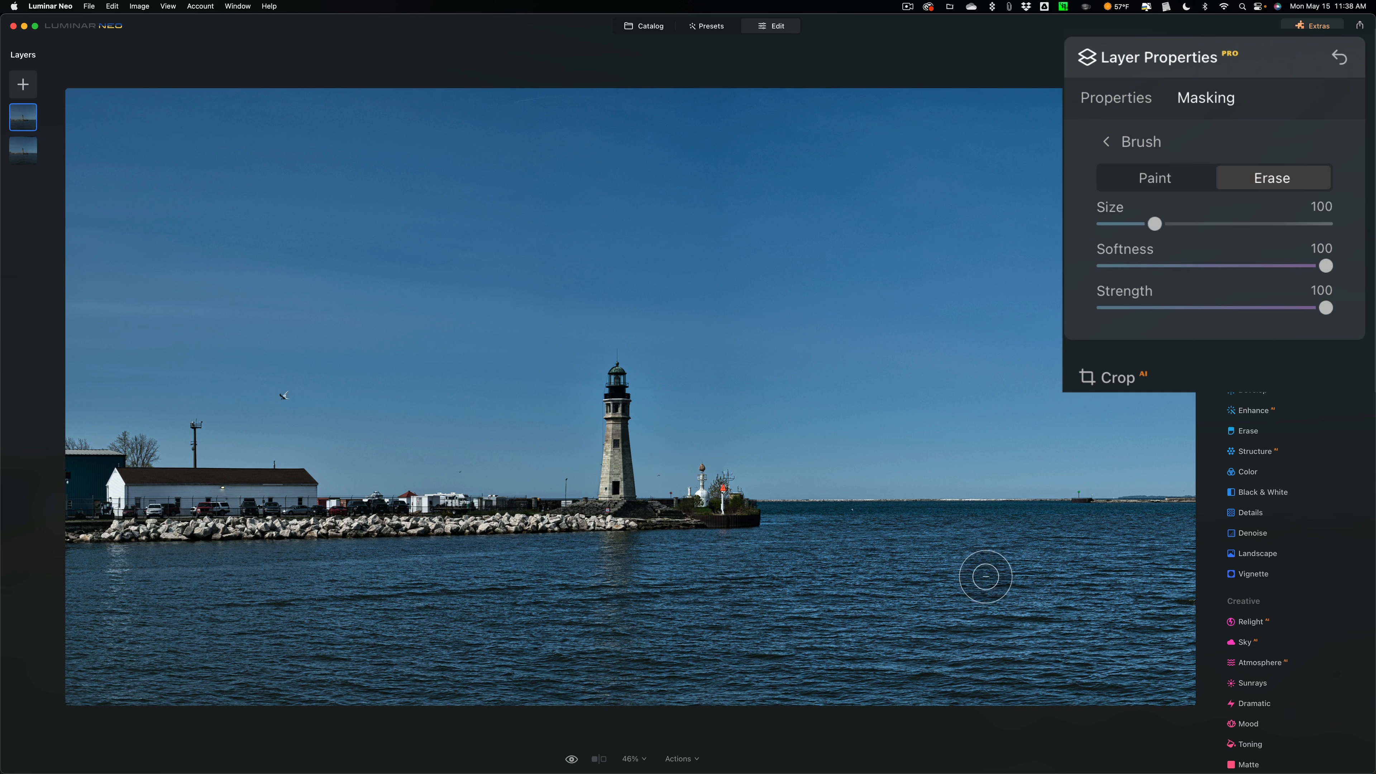
{"action": "mouse_move", "coordinate": [806, 584]}
{"action": "left_mouse_down"}
{"action": "mouse_move", "coordinate": [982, 582]}
{"action": "mouse_move", "coordinate": [816, 587]}
{"action": "mouse_move", "coordinate": [911, 586]}
{"action": "left_mouse_up"}
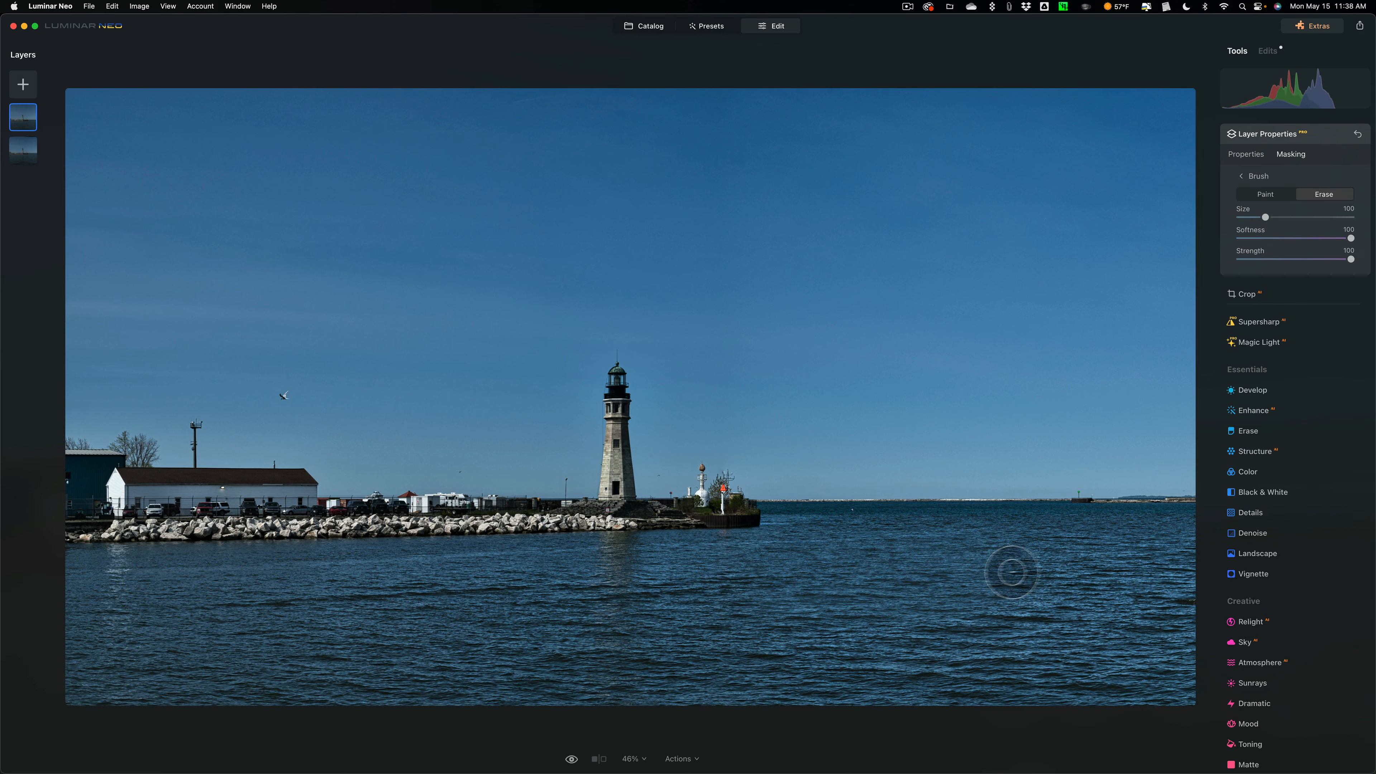
{"action": "mouse_move", "coordinate": [1011, 571]}
{"action": "left_mouse_down"}
{"action": "mouse_move", "coordinate": [1220, 563]}
{"action": "mouse_move", "coordinate": [962, 568]}
{"action": "mouse_move", "coordinate": [1183, 601]}
{"action": "mouse_move", "coordinate": [1039, 625]}
{"action": "mouse_move", "coordinate": [1175, 676]}
{"action": "mouse_move", "coordinate": [1137, 693]}
{"action": "mouse_move", "coordinate": [1184, 699]}
{"action": "mouse_move", "coordinate": [1085, 698]}
{"action": "mouse_move", "coordinate": [1117, 697]}
{"action": "left_mouse_up"}
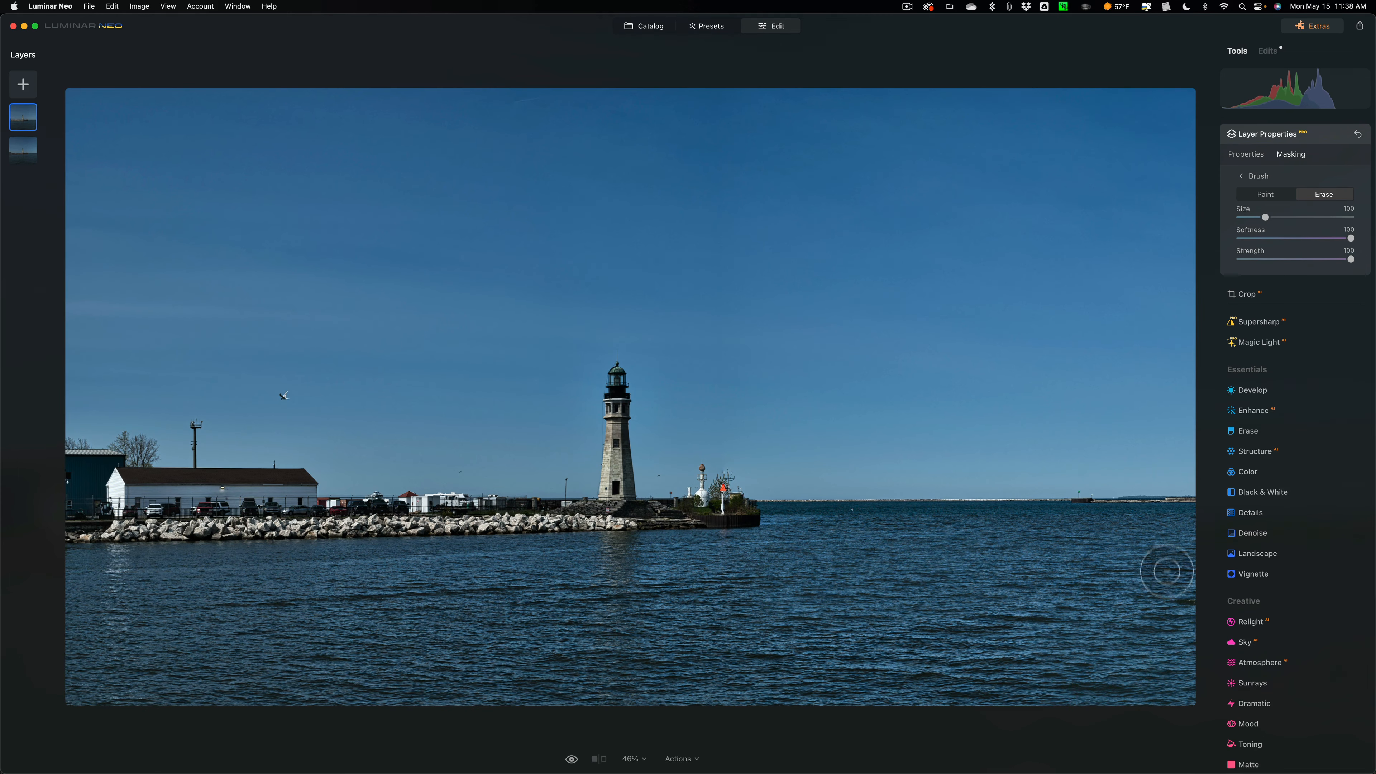
{"action": "left_click_drag", "start_coordinate": [888, 607], "coordinate": [899, 606]}
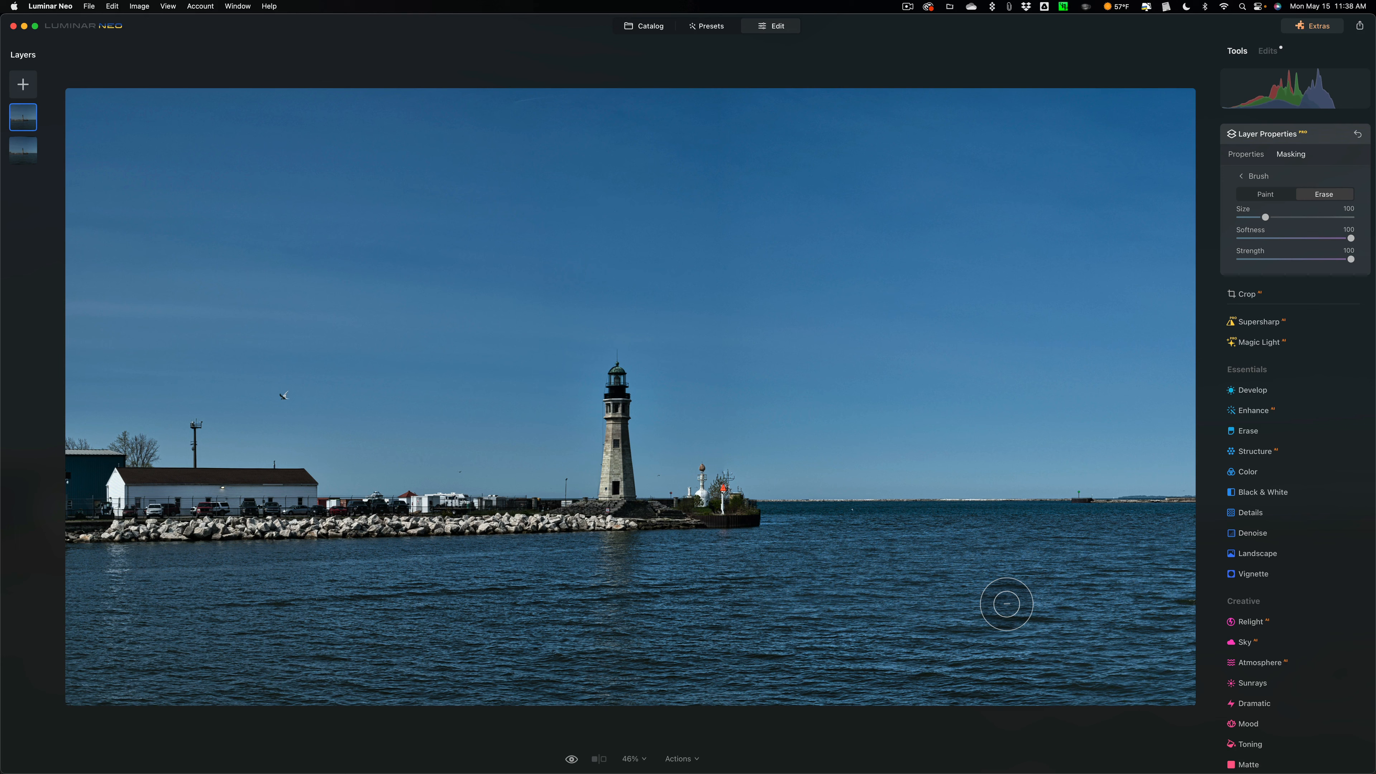
- Enlarge the mask eraser to size 316 and erase the remaining water across the full width of the panorama
{"action": "key", "text": "bracketright"}
{"action": "key", "text": "bracketright"}
{"action": "key", "text": "bracketright"}
{"action": "key", "text": "bracketright"}
{"action": "key", "text": "bracketright"}
{"action": "key", "text": "bracketright"}
{"action": "key", "text": "bracketright"}
{"action": "key", "text": "bracketright"}
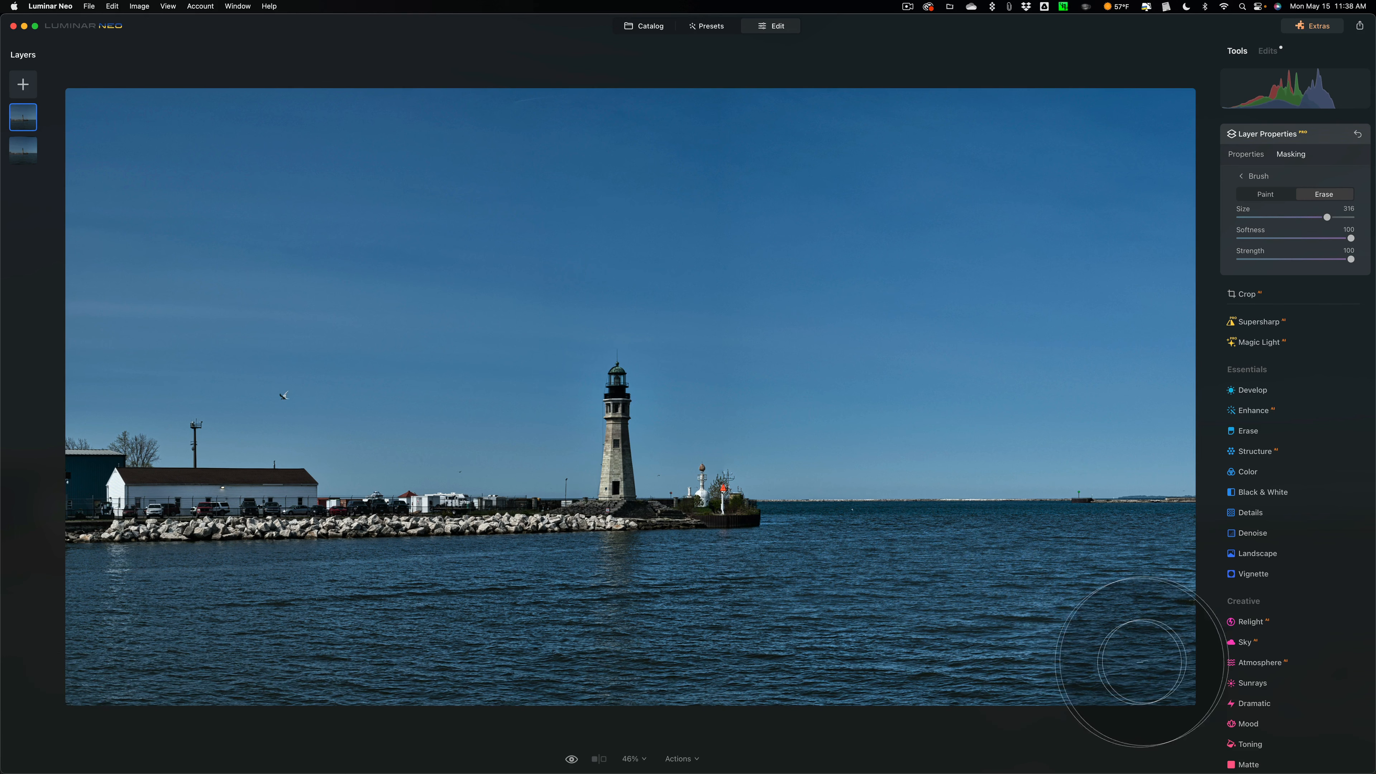
{"action": "mouse_move", "coordinate": [1137, 654]}
{"action": "left_mouse_down"}
{"action": "mouse_move", "coordinate": [761, 680]}
{"action": "mouse_move", "coordinate": [1041, 680]}
{"action": "mouse_move", "coordinate": [138, 683]}
{"action": "mouse_move", "coordinate": [170, 643]}
{"action": "mouse_move", "coordinate": [72, 643]}
{"action": "mouse_move", "coordinate": [161, 683]}
{"action": "mouse_move", "coordinate": [124, 643]}
{"action": "mouse_move", "coordinate": [86, 634]}
{"action": "mouse_move", "coordinate": [261, 620]}
{"action": "mouse_move", "coordinate": [345, 634]}
{"action": "mouse_move", "coordinate": [527, 617]}
{"action": "mouse_move", "coordinate": [469, 610]}
{"action": "mouse_move", "coordinate": [892, 596]}
{"action": "mouse_move", "coordinate": [822, 591]}
{"action": "mouse_move", "coordinate": [818, 576]}
{"action": "mouse_move", "coordinate": [1109, 595]}
{"action": "mouse_move", "coordinate": [981, 570]}
{"action": "mouse_move", "coordinate": [1174, 561]}
{"action": "mouse_move", "coordinate": [941, 558]}
{"action": "mouse_move", "coordinate": [997, 569]}
{"action": "mouse_move", "coordinate": [796, 569]}
{"action": "mouse_move", "coordinate": [718, 601]}
{"action": "mouse_move", "coordinate": [298, 619]}
{"action": "mouse_move", "coordinate": [59, 603]}
{"action": "left_mouse_up"}
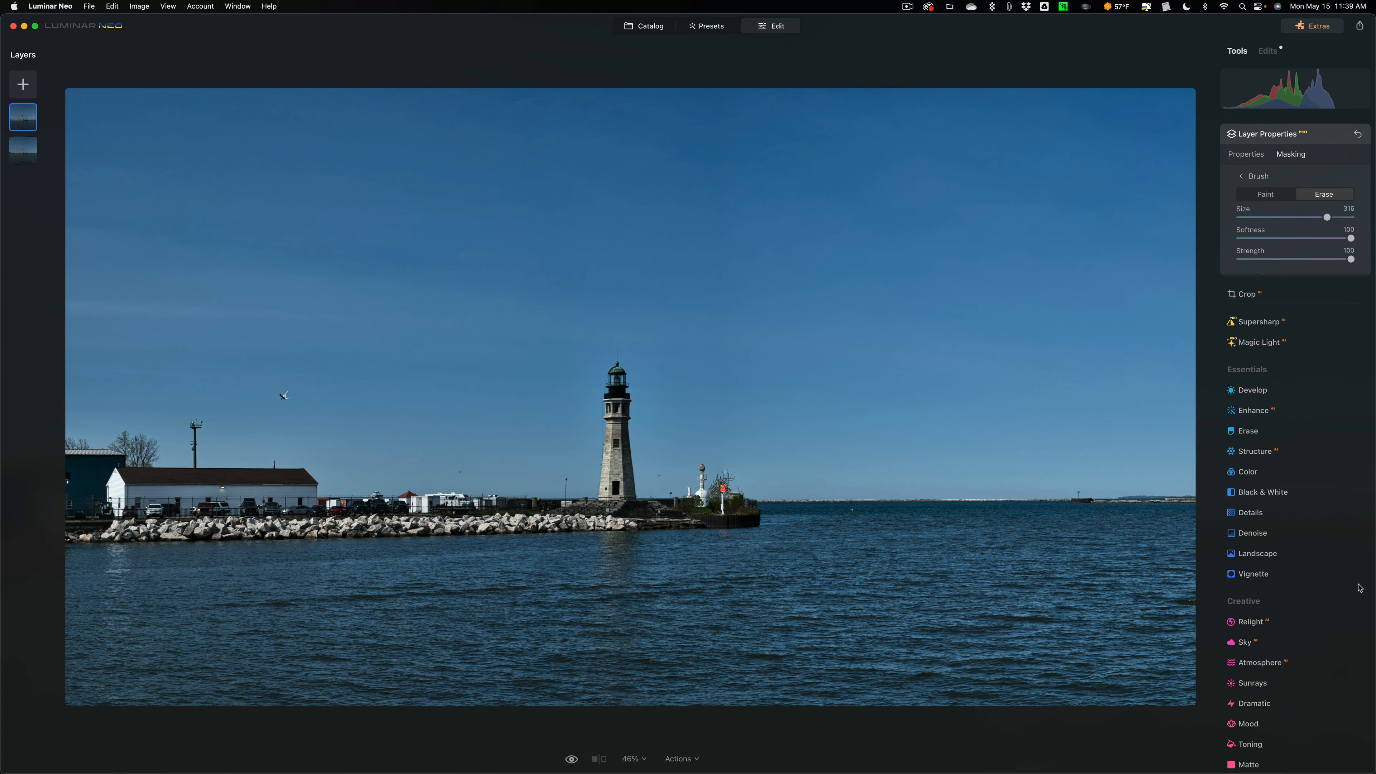
- Reduce the mask eraser to size 52, erase the water beside the pier's end and close the layer properties
{"action": "key", "text": "bracketleft"}
{"action": "key", "text": "bracketleft"}
{"action": "key", "text": "bracketleft"}
{"action": "key", "text": "bracketleft"}
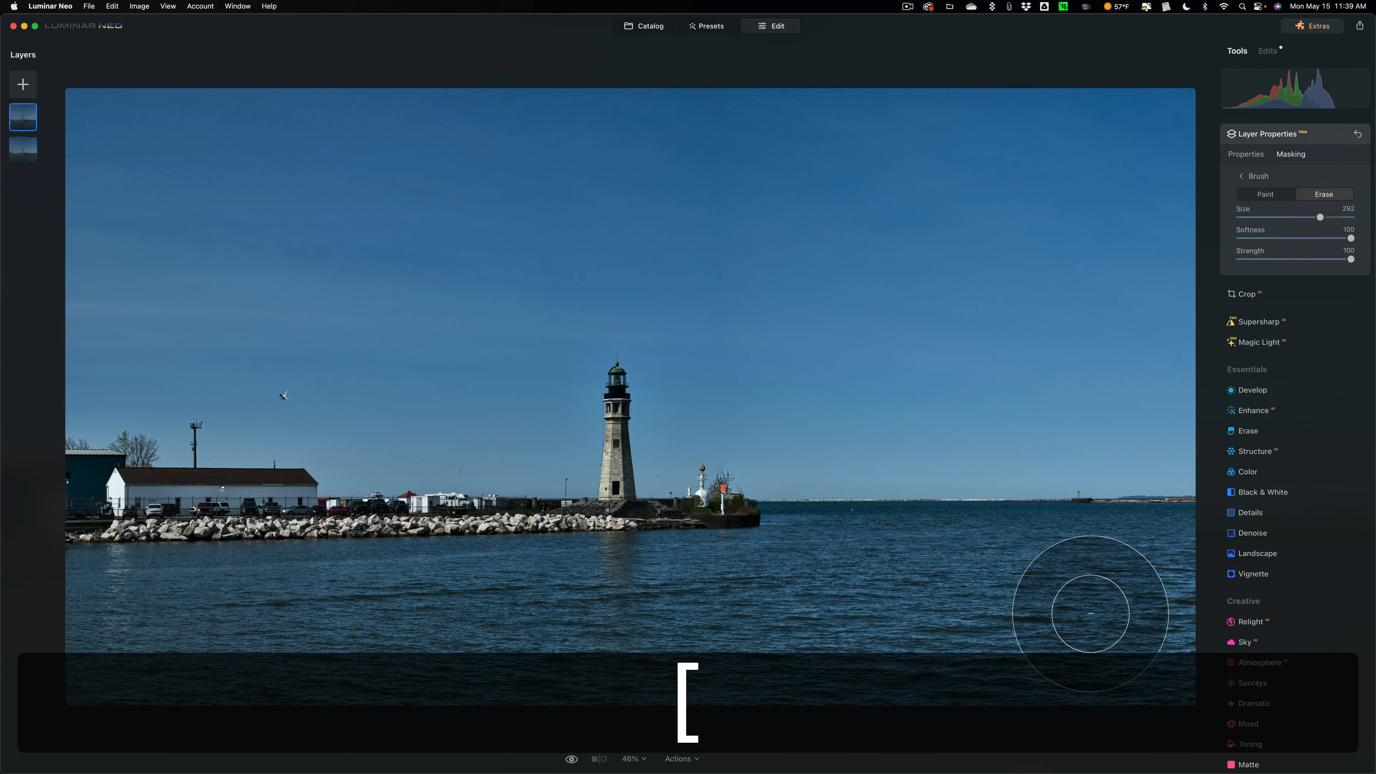
{"action": "key", "text": "bracketleft"}
{"action": "key", "text": "bracketleft"}
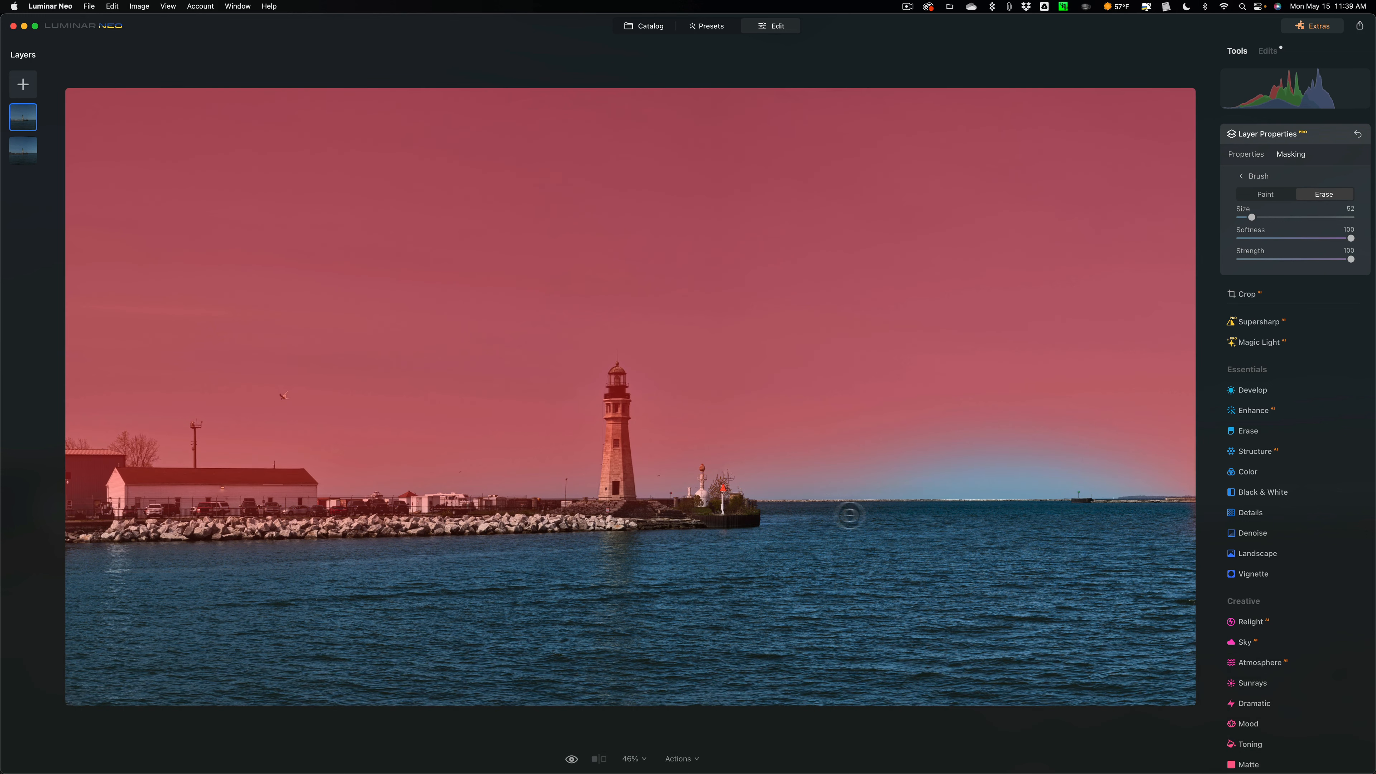
{"action": "left_click", "coordinate": [773, 512]}
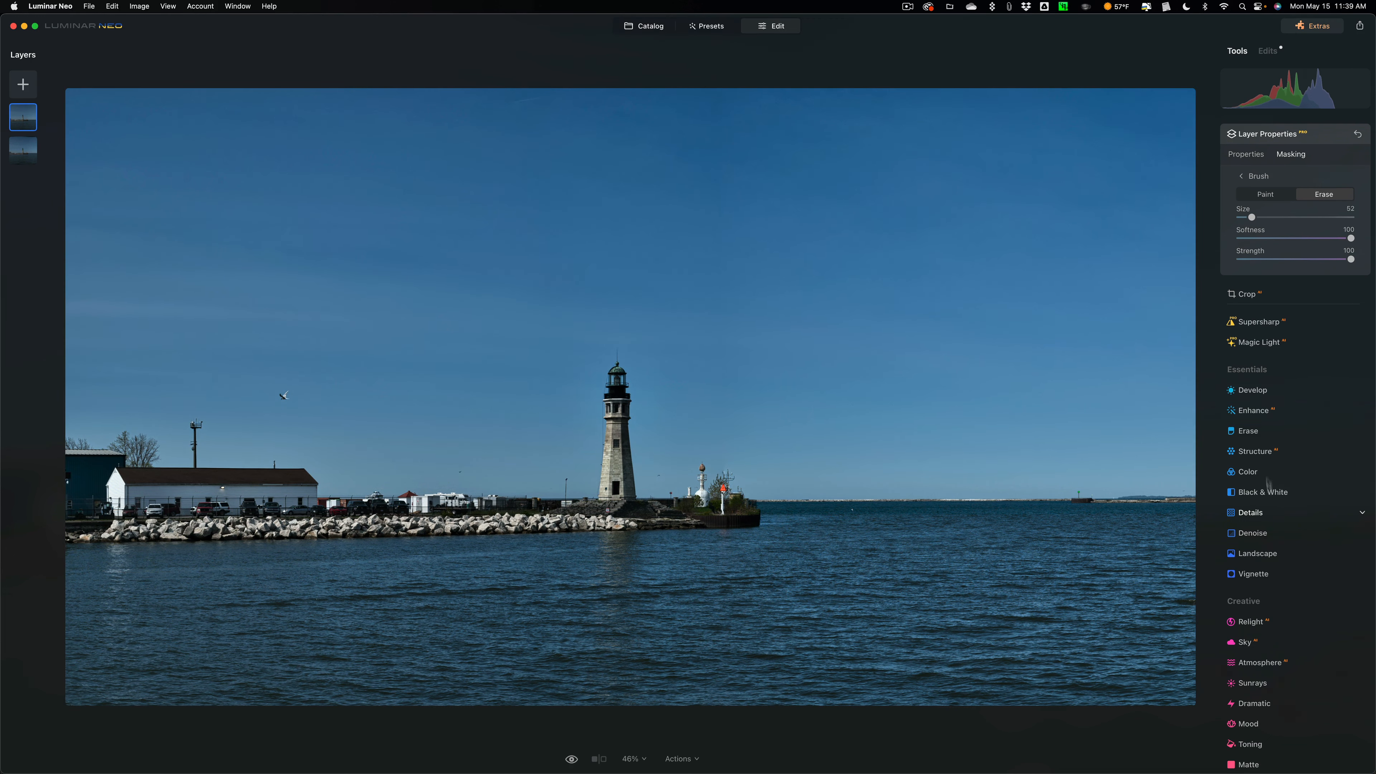
{"action": "left_click", "coordinate": [1334, 136]}
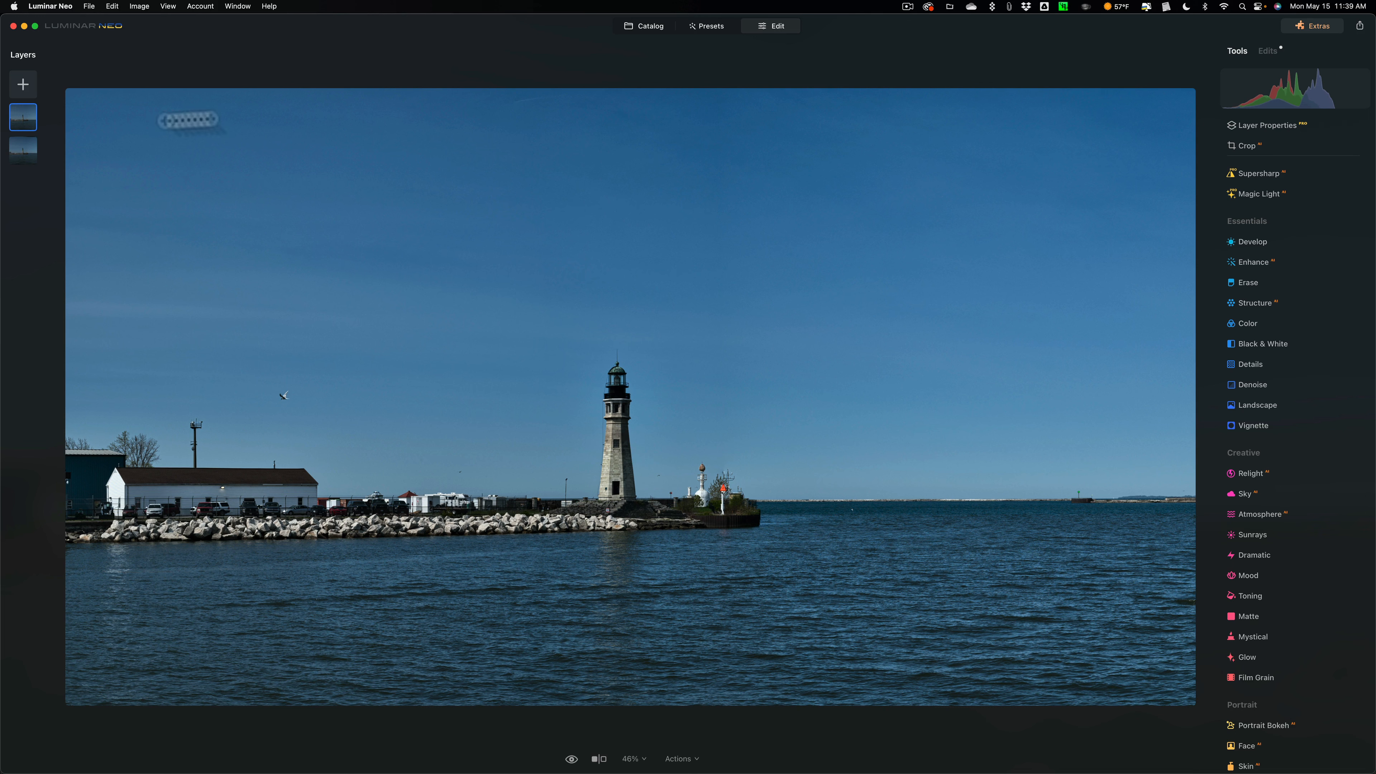
{"action": "right_click", "coordinate": [28, 125]}
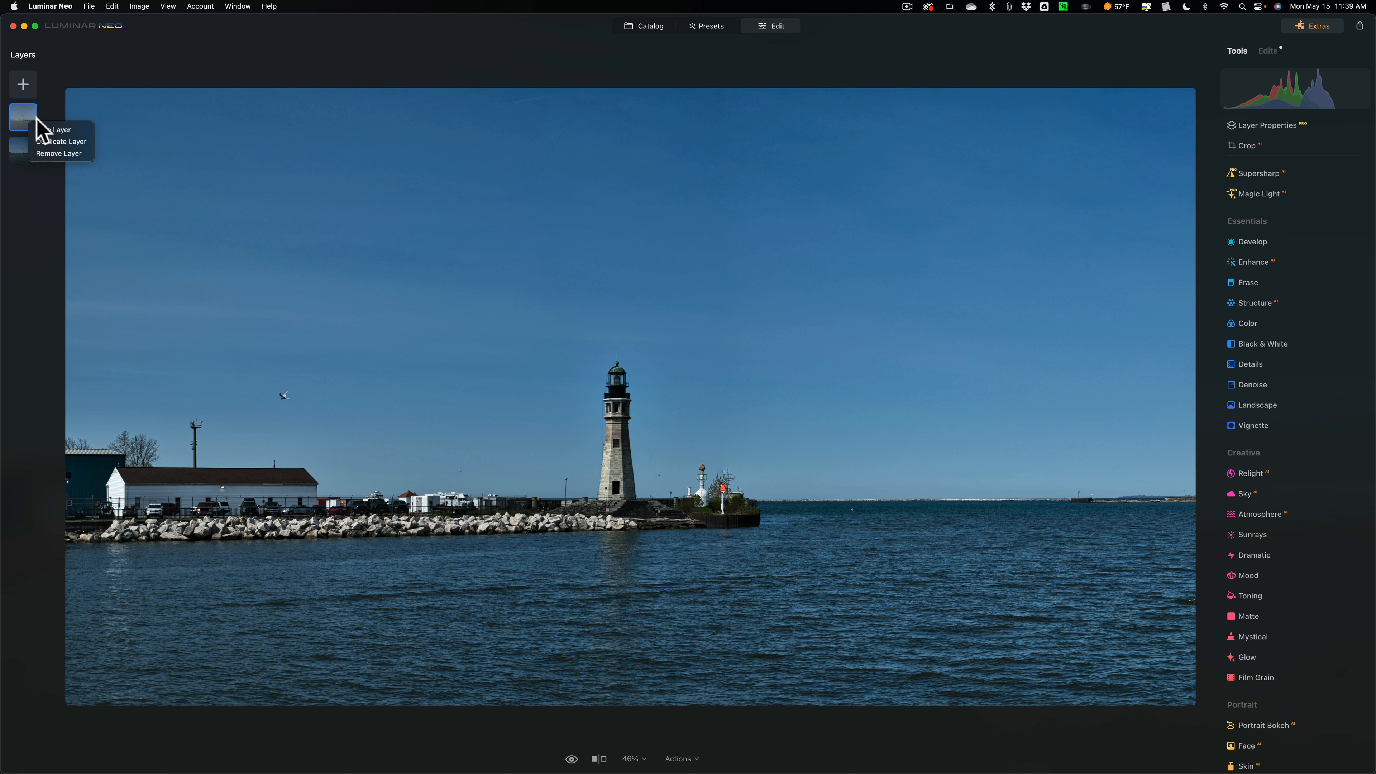
{"action": "left_click", "coordinate": [517, 42]}
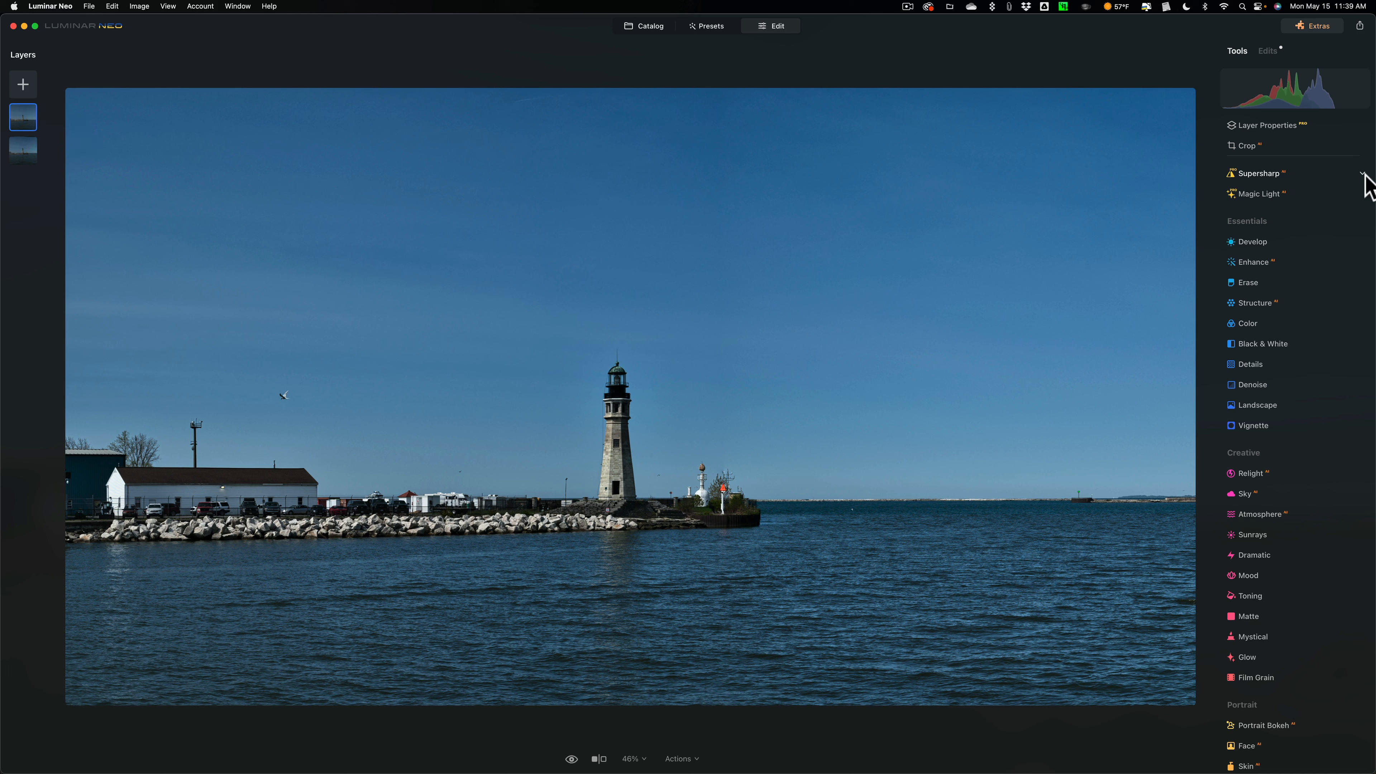
- Open the Sky tool's sky selection and show the Dreamy Tropical Sunset Panoramas collection
{"action": "left_click", "coordinate": [1290, 494]}
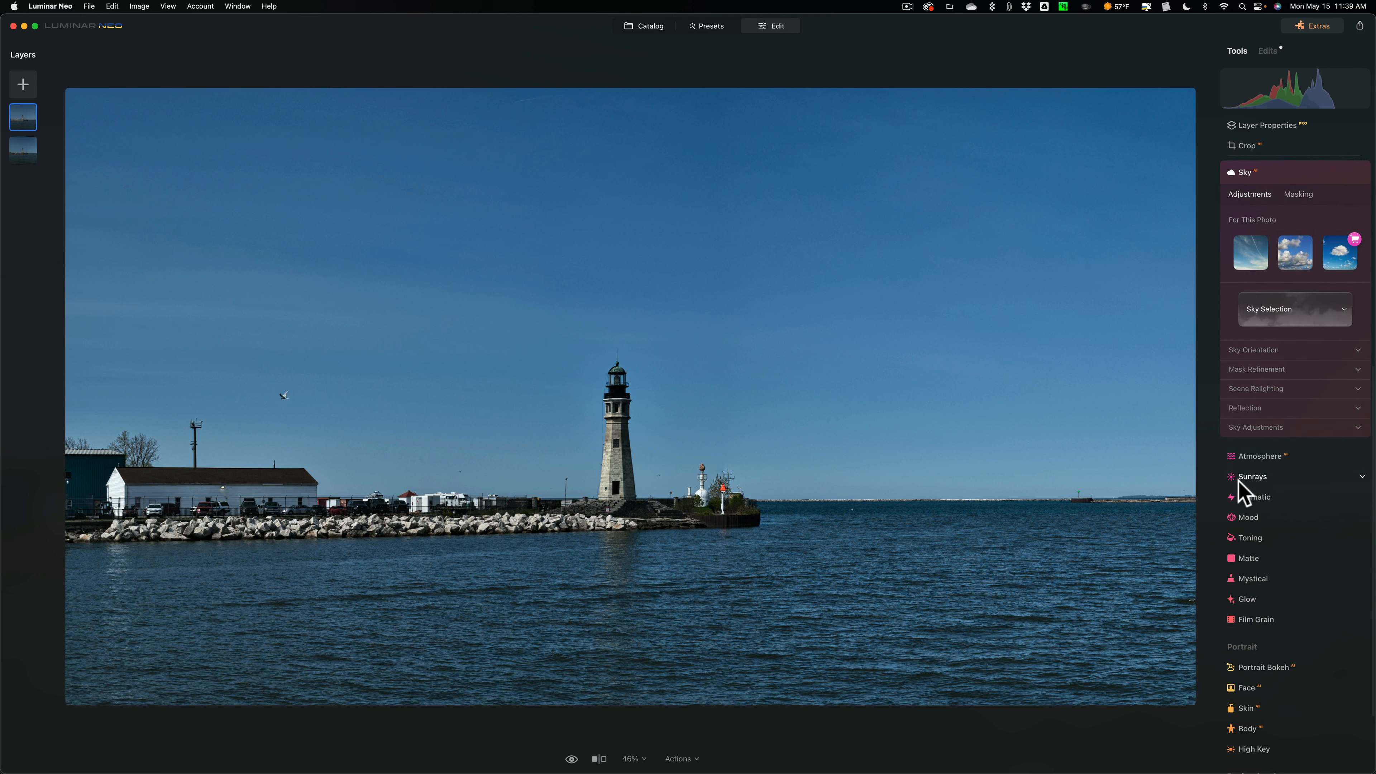
{"action": "left_click", "coordinate": [1302, 312]}
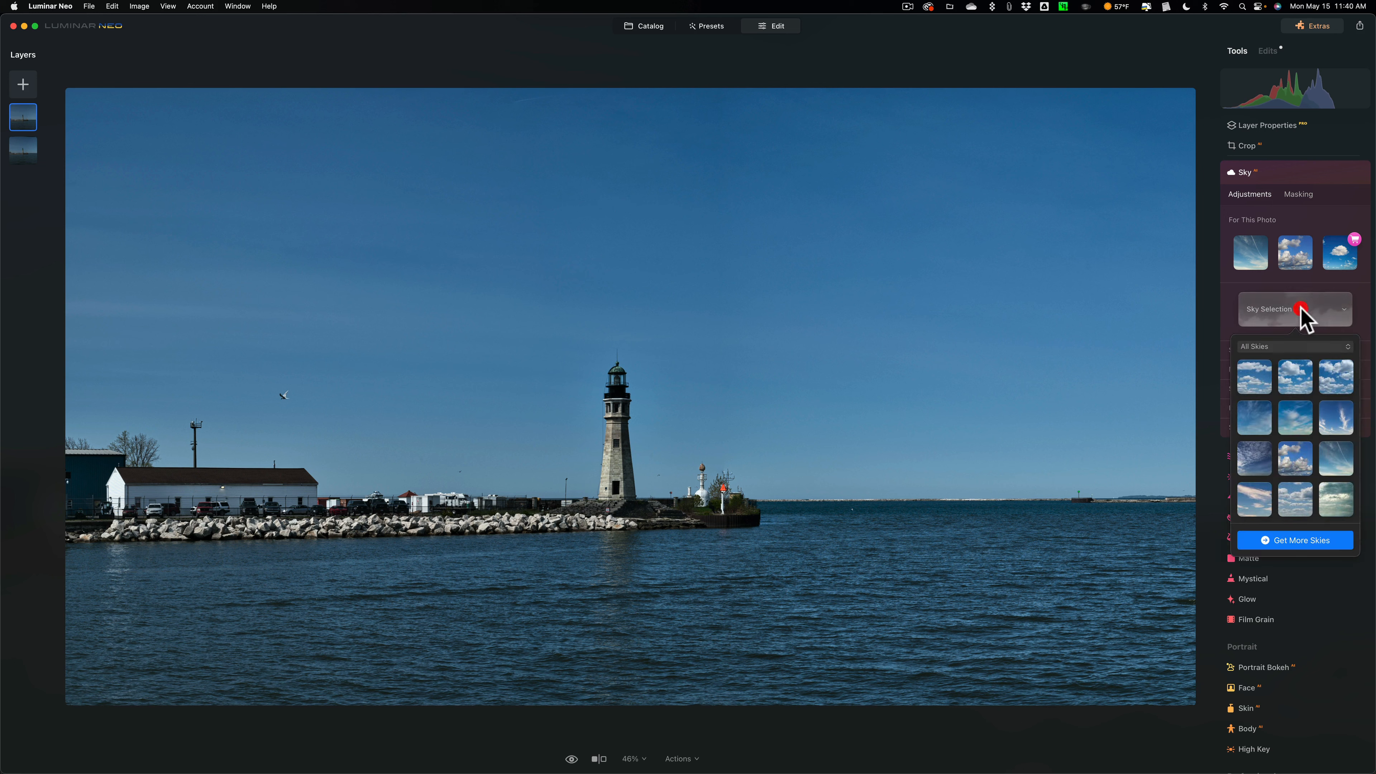
{"action": "left_click", "coordinate": [1300, 347]}
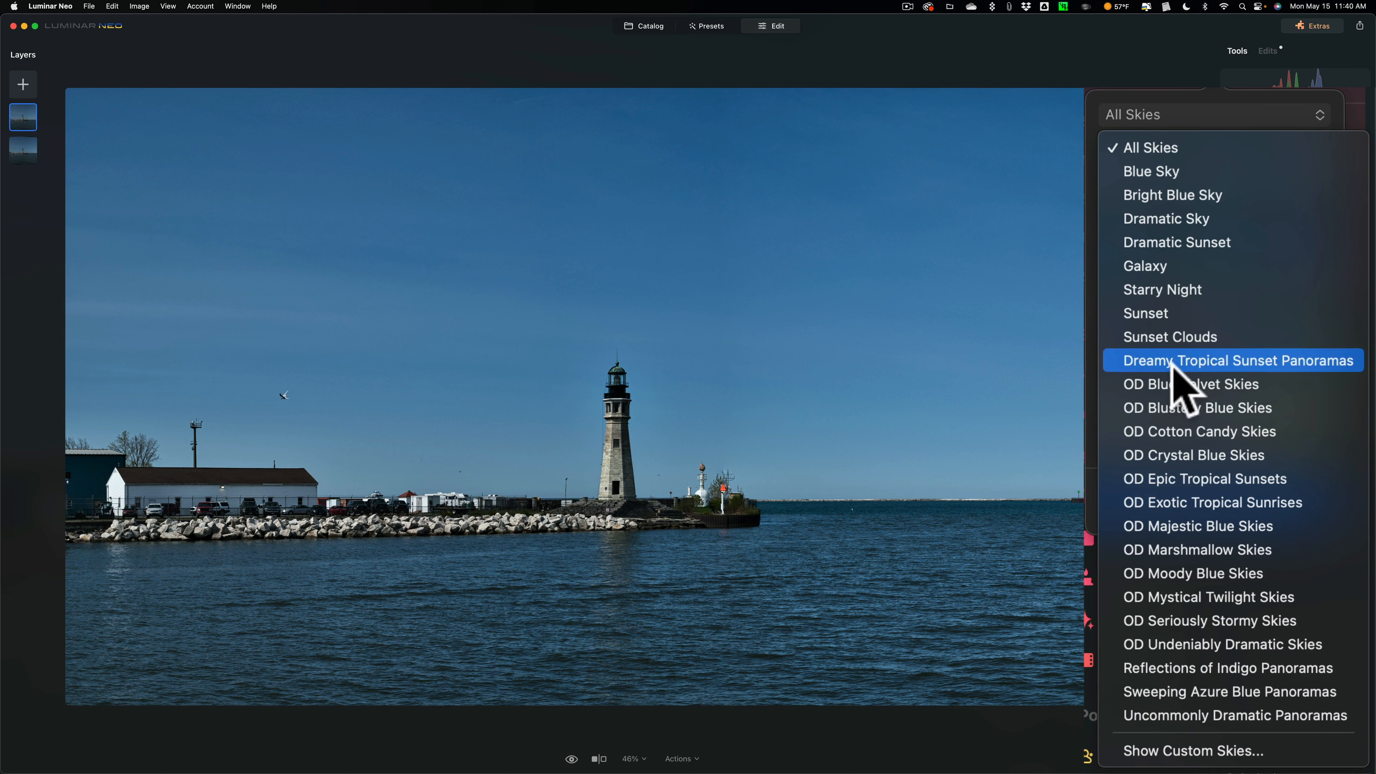
{"action": "left_click", "coordinate": [1205, 363]}
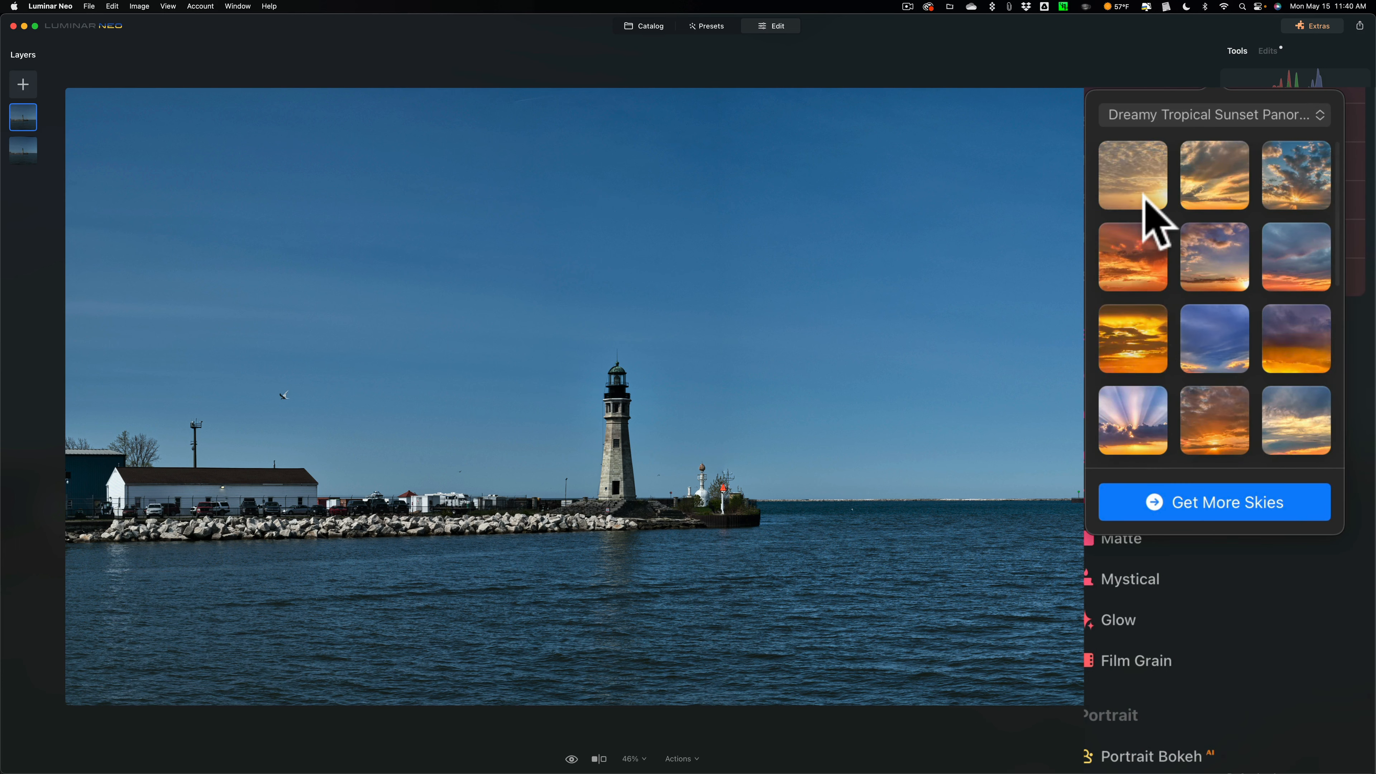
- Try several Dreamy Tropical Sunset skies on the panorama, from fiery red and golden sun to sunbeams and pastel clouds
{"action": "left_click", "coordinate": [1148, 263]}
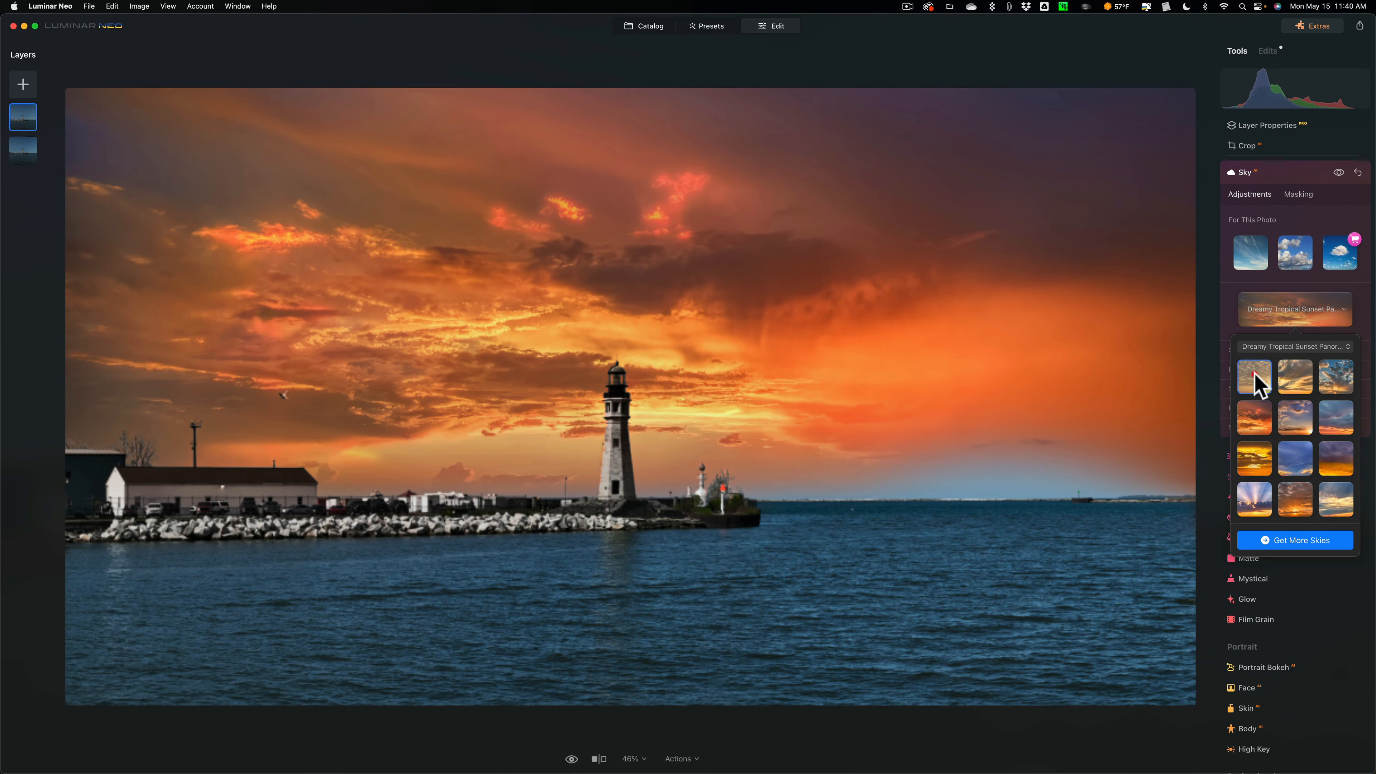
{"action": "left_click", "coordinate": [1254, 376]}
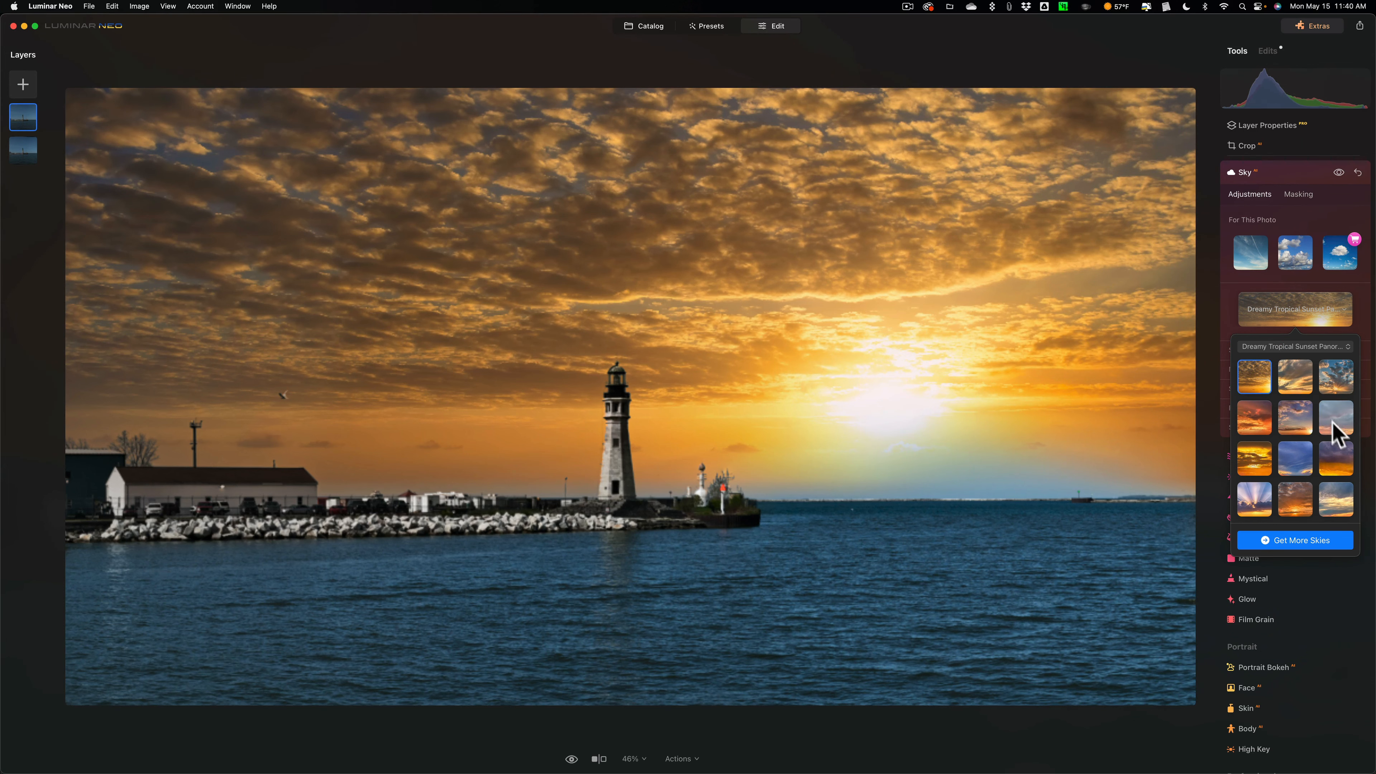
{"action": "scroll", "coordinate": [1300, 512], "scroll_direction": "down", "scroll_amount": 2}
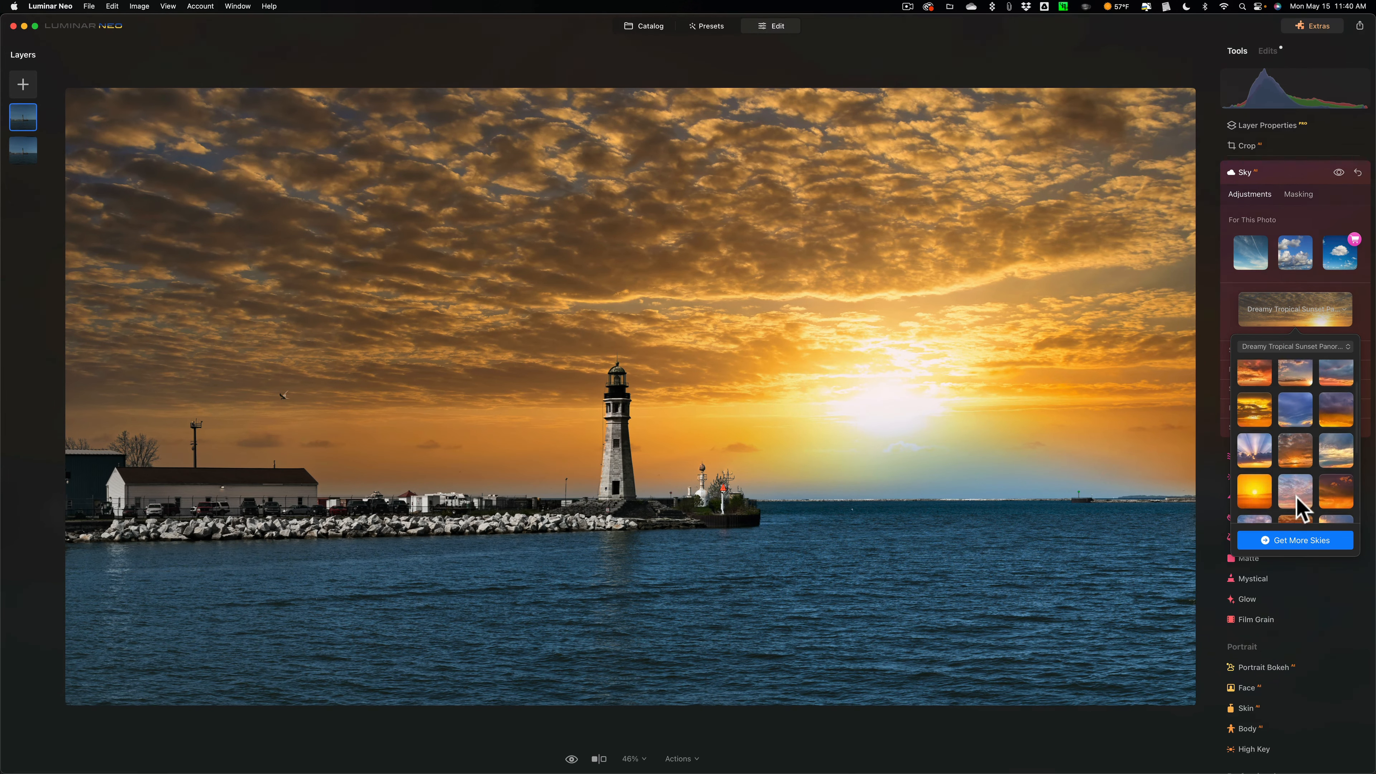
{"action": "left_click", "coordinate": [1254, 488]}
{"action": "scroll", "coordinate": [1300, 490], "scroll_direction": "down", "scroll_amount": 3}
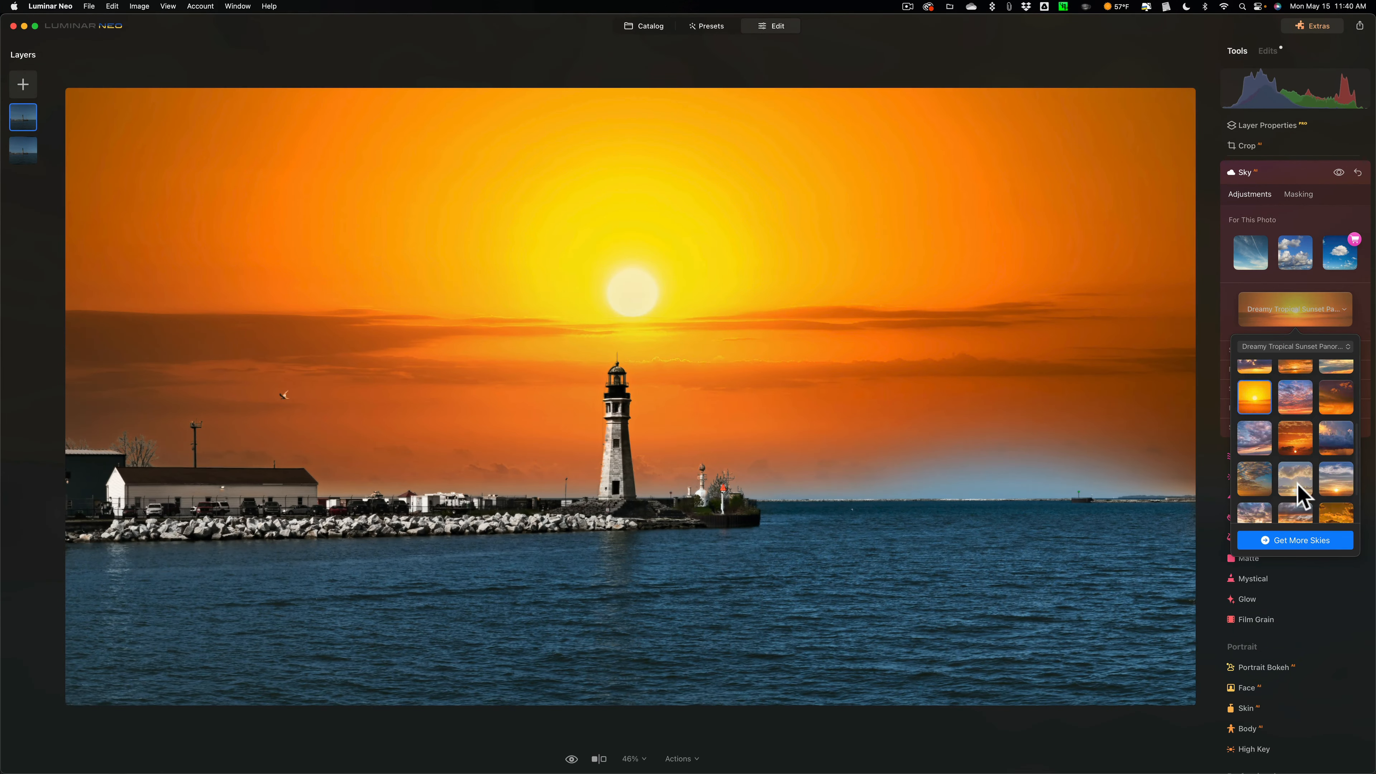
{"action": "left_click", "coordinate": [1302, 482]}
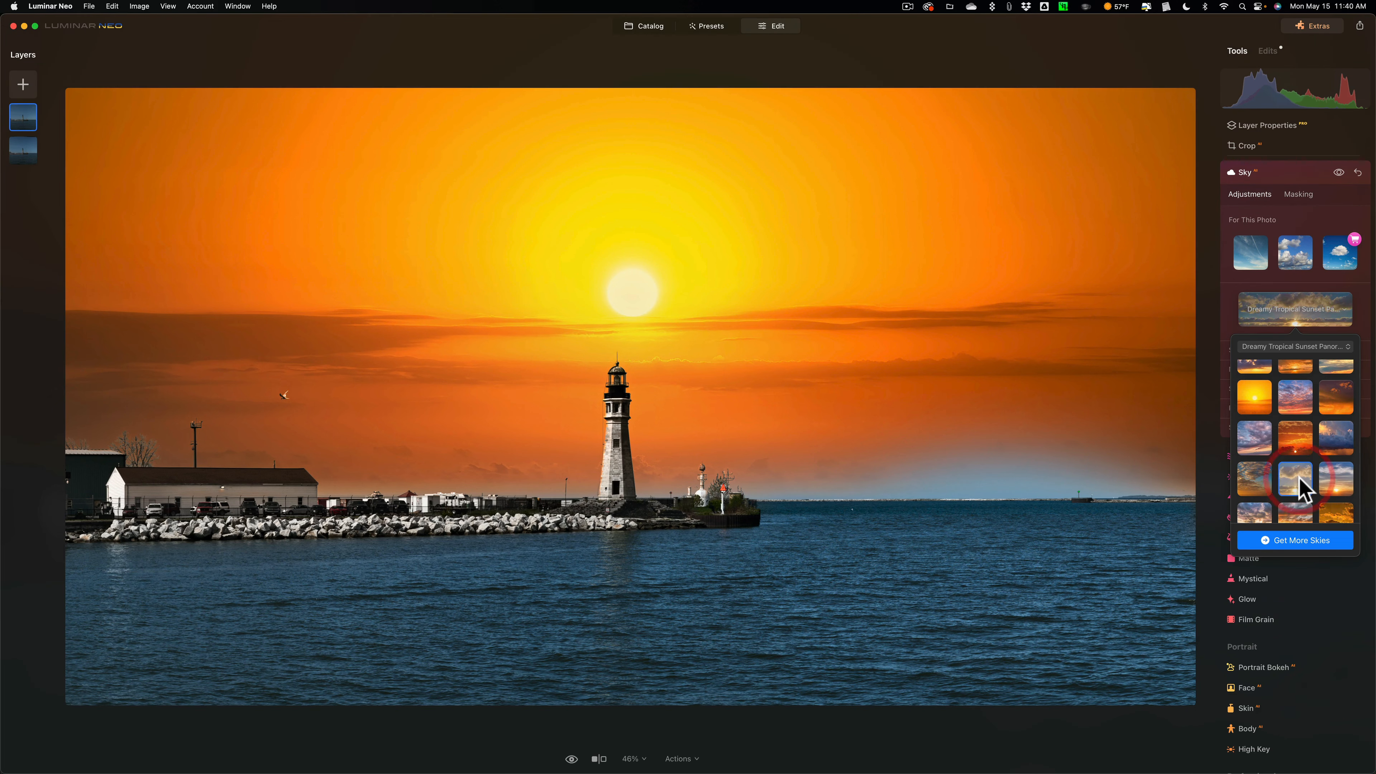
{"action": "scroll", "coordinate": [1302, 485], "scroll_direction": "down", "scroll_amount": 3}
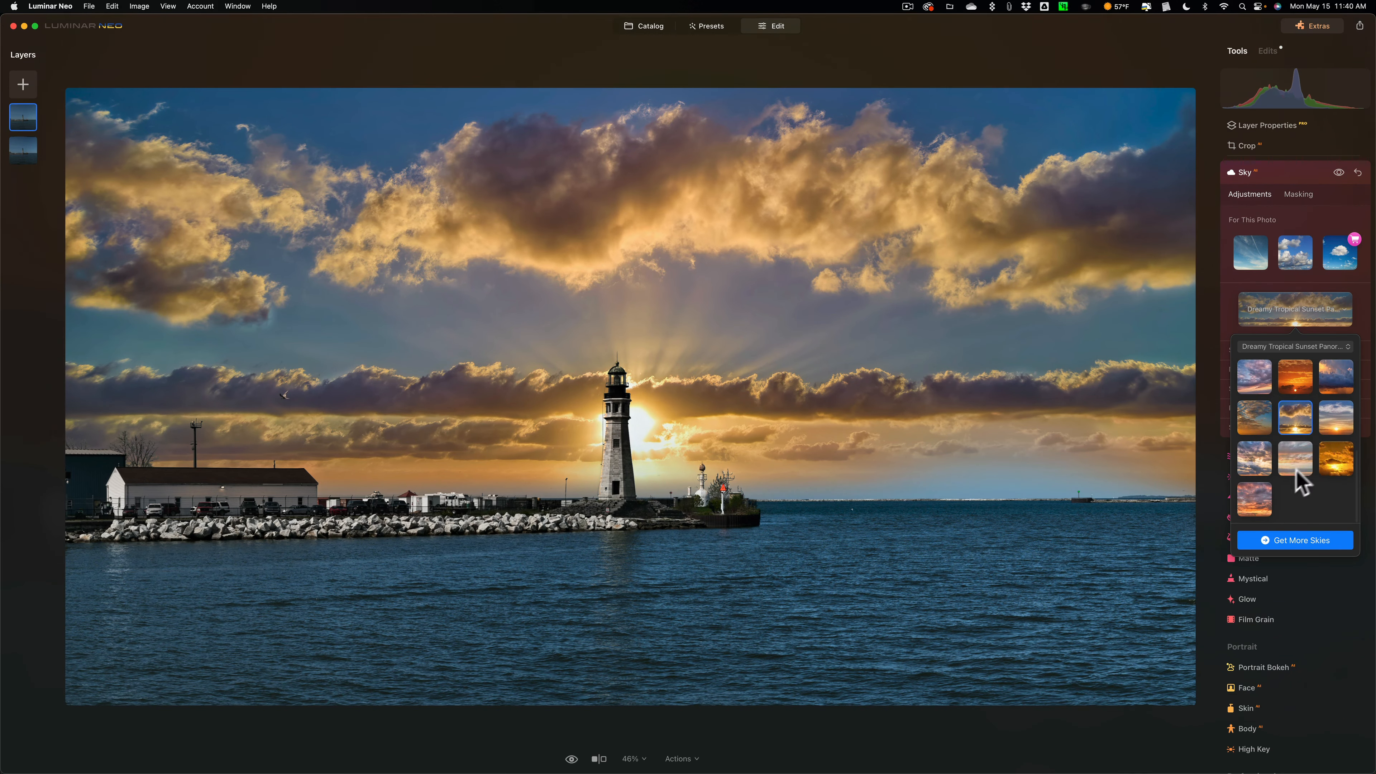
{"action": "left_click", "coordinate": [1306, 461]}
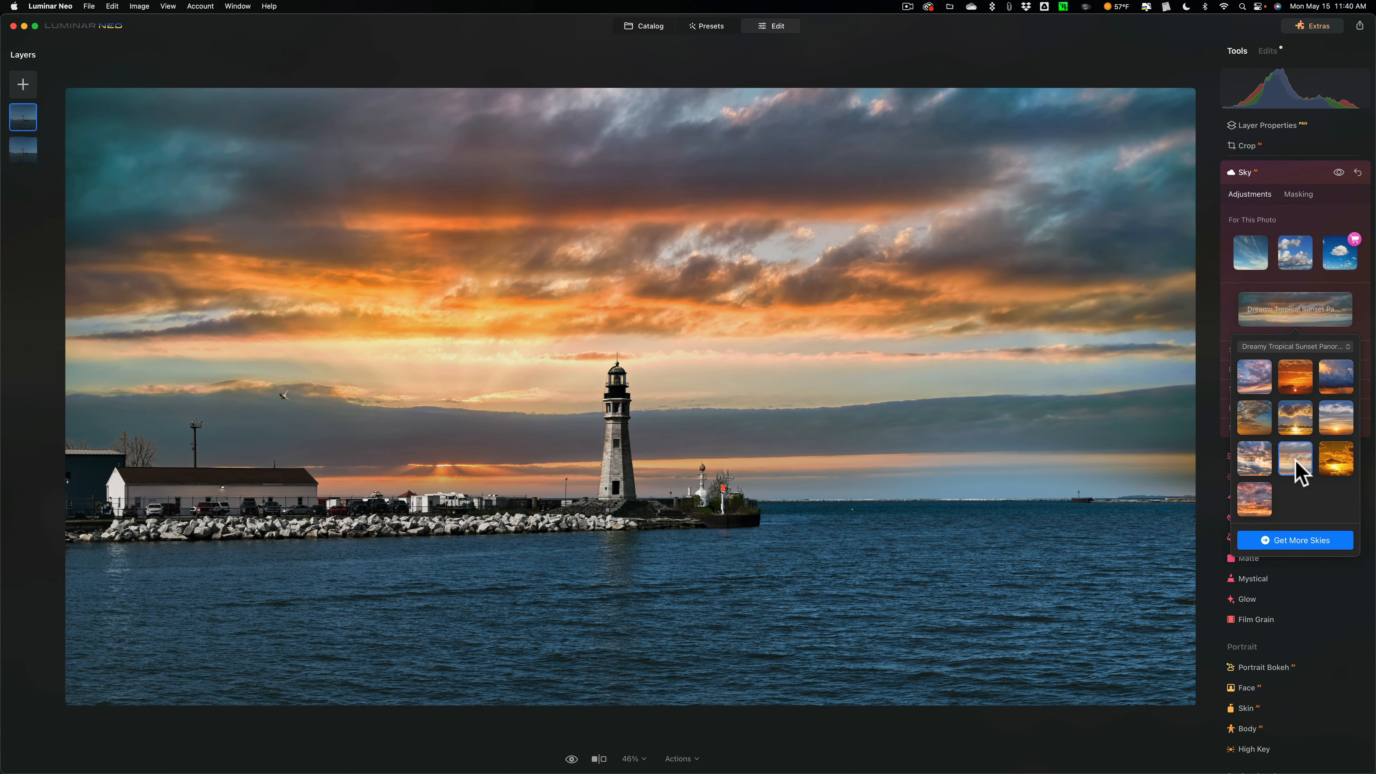
{"action": "left_click", "coordinate": [1243, 467]}
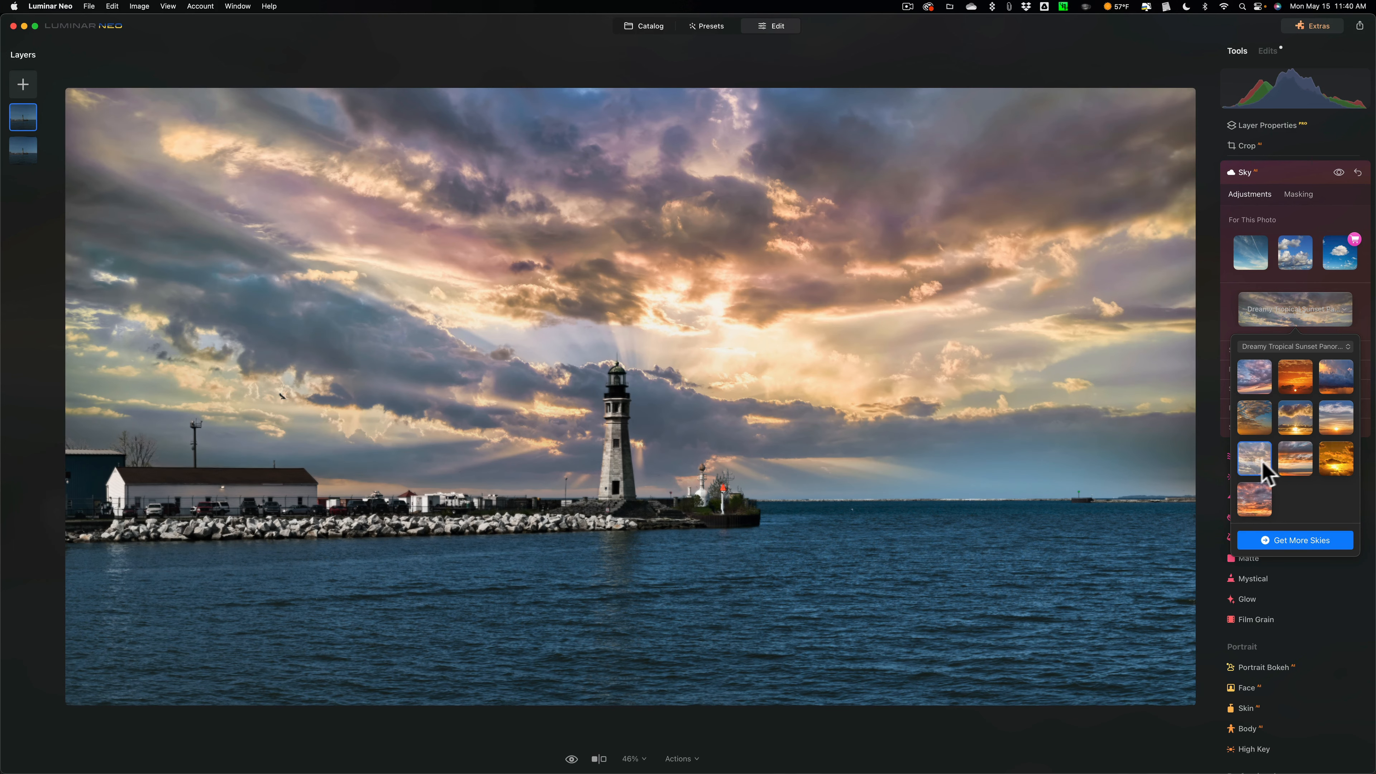
- Switch to Reflections of Indigo Panoramas, compare the blue-and-orange sky, and apply the collection's first sky with dark low clouds and golden light
{"action": "left_click", "coordinate": [1296, 343]}
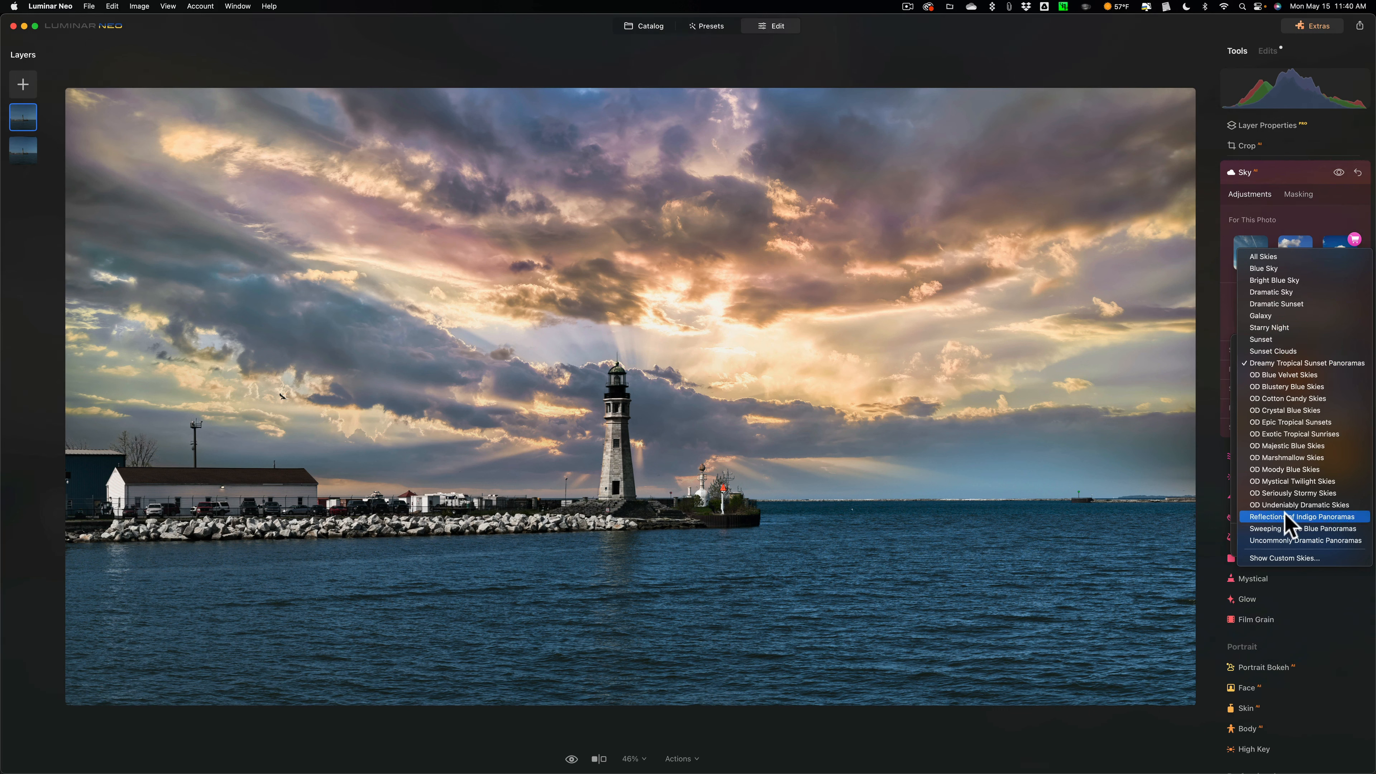
{"action": "left_click", "coordinate": [1307, 517]}
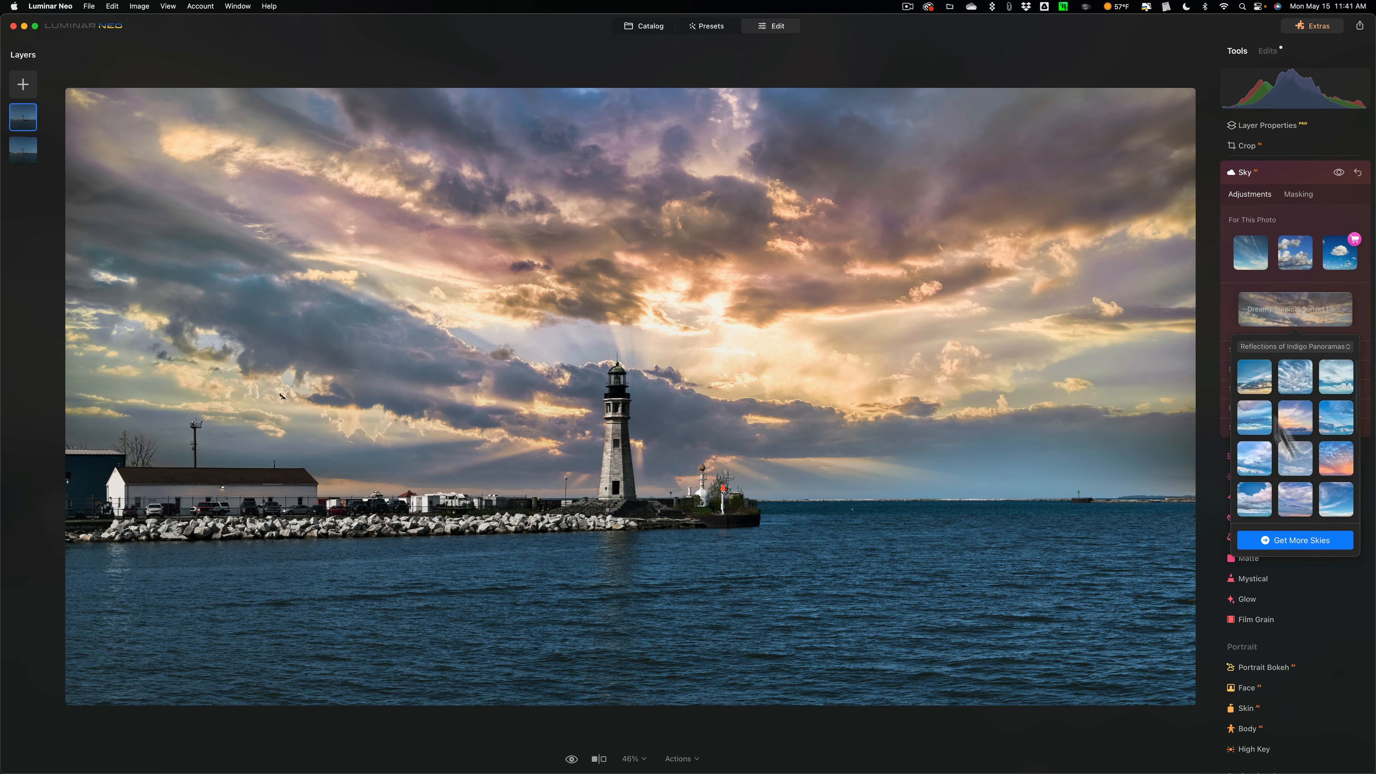
{"action": "left_click", "coordinate": [1240, 374]}
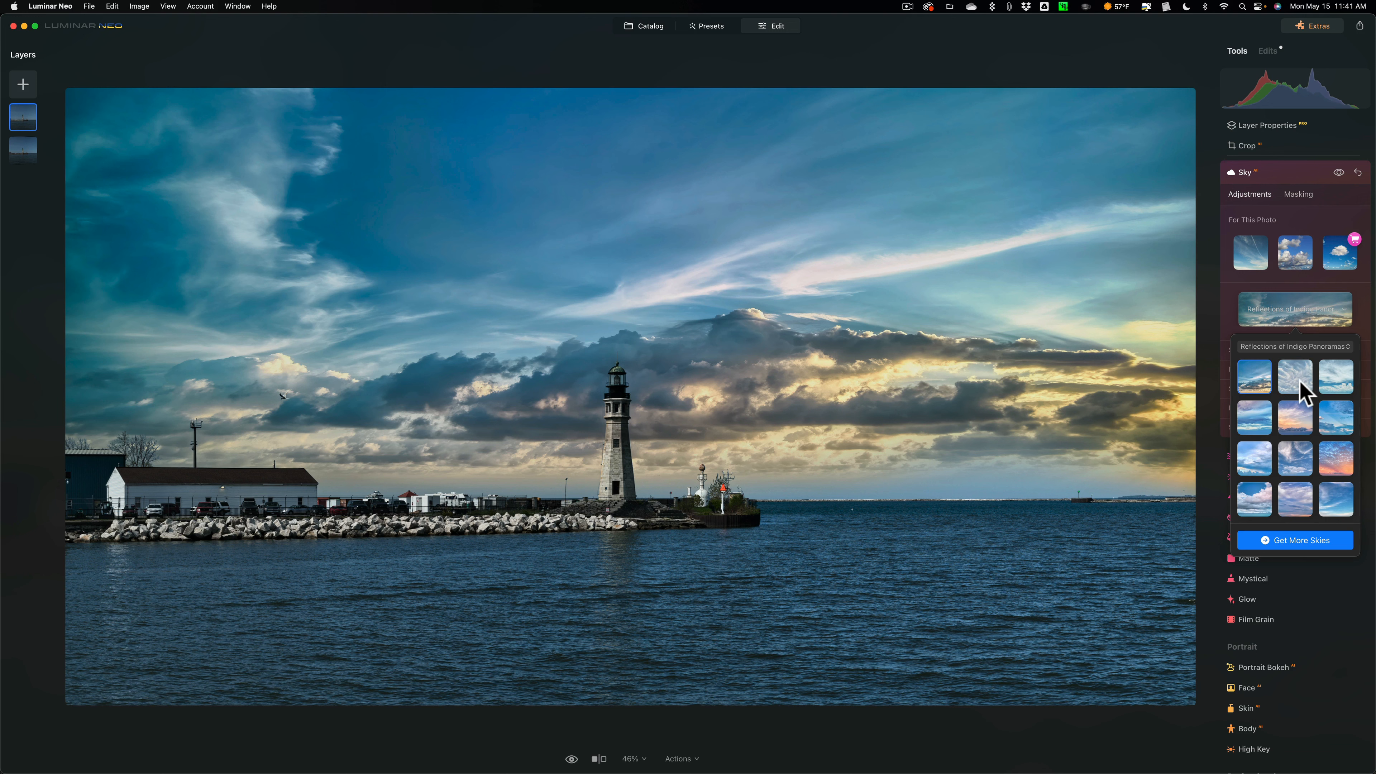
{"action": "scroll", "coordinate": [1290, 407], "scroll_direction": "down", "scroll_amount": 3}
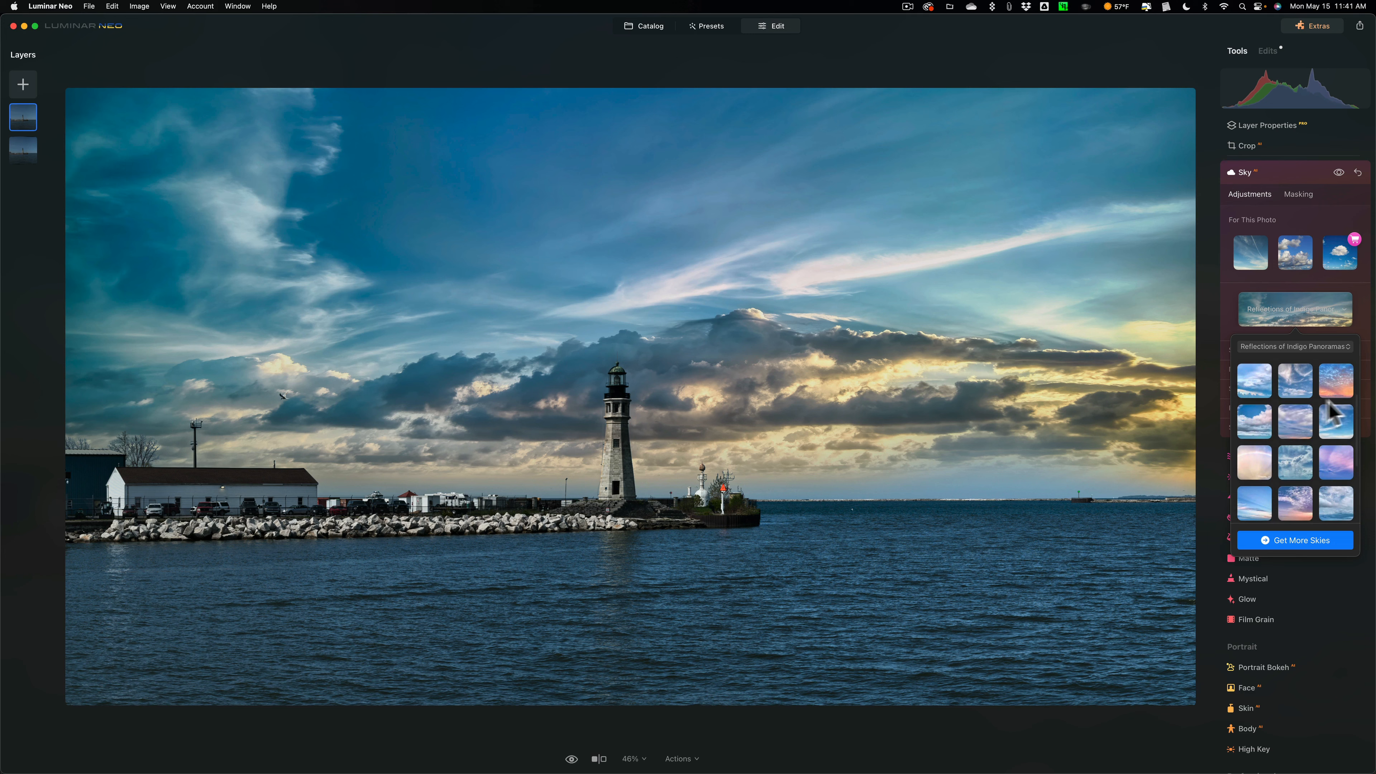
{"action": "left_click", "coordinate": [1330, 390]}
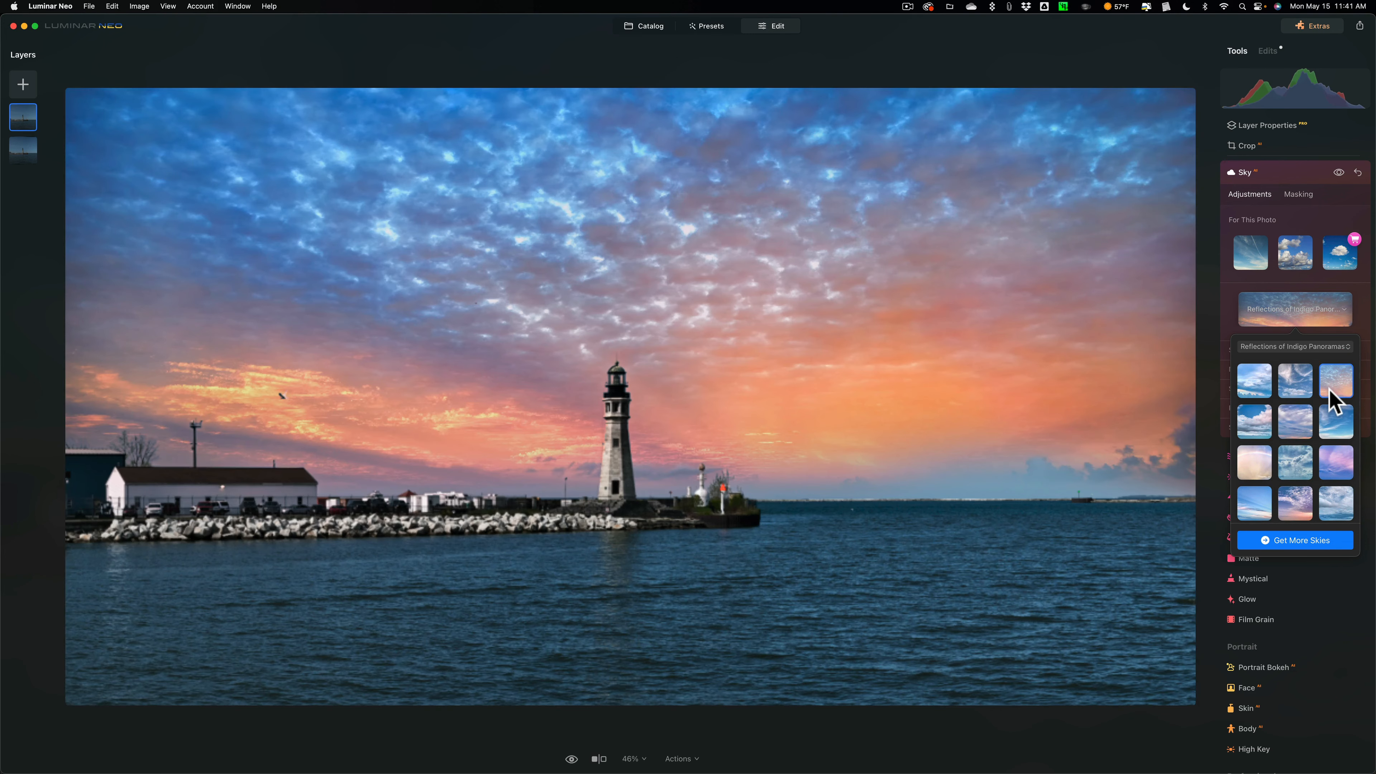
{"action": "scroll", "coordinate": [1318, 417], "scroll_direction": "up", "scroll_amount": 3}
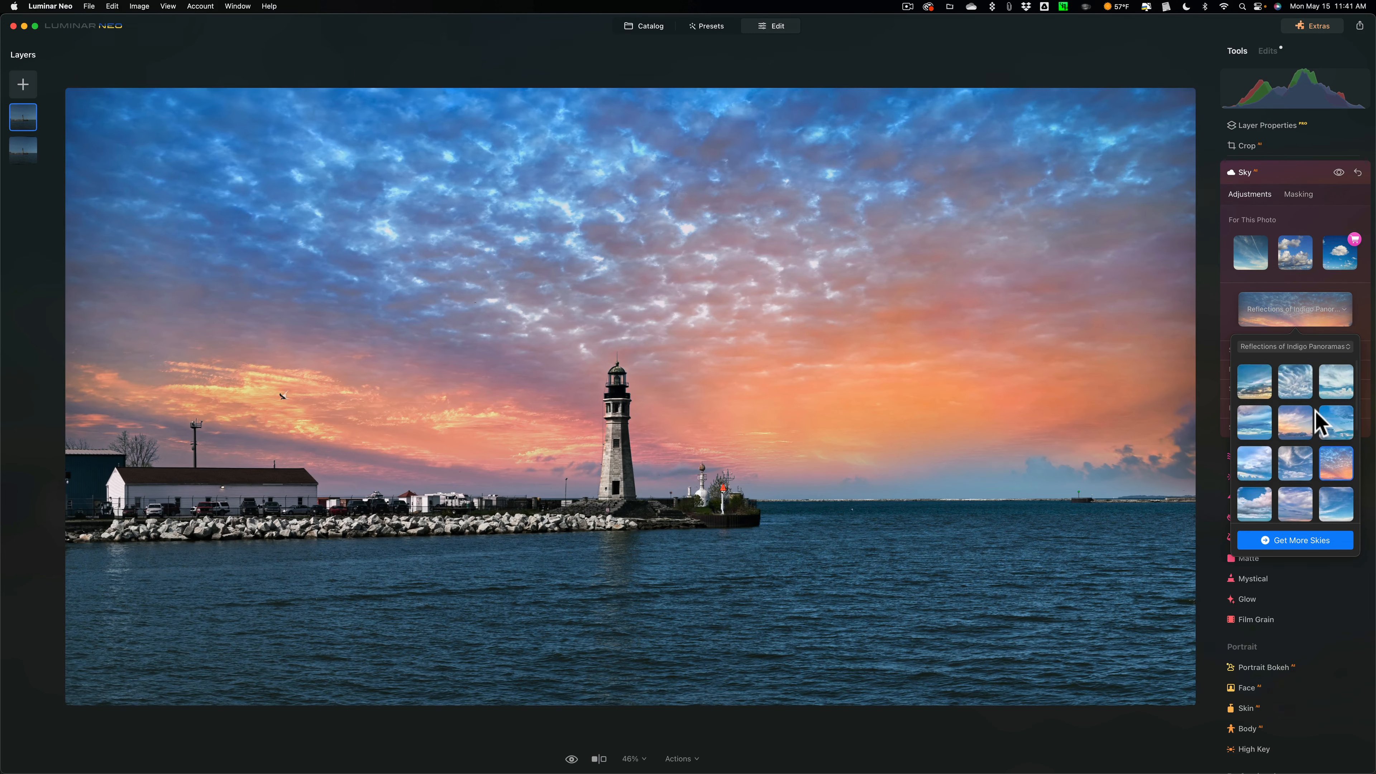
{"action": "left_click", "coordinate": [1239, 375]}
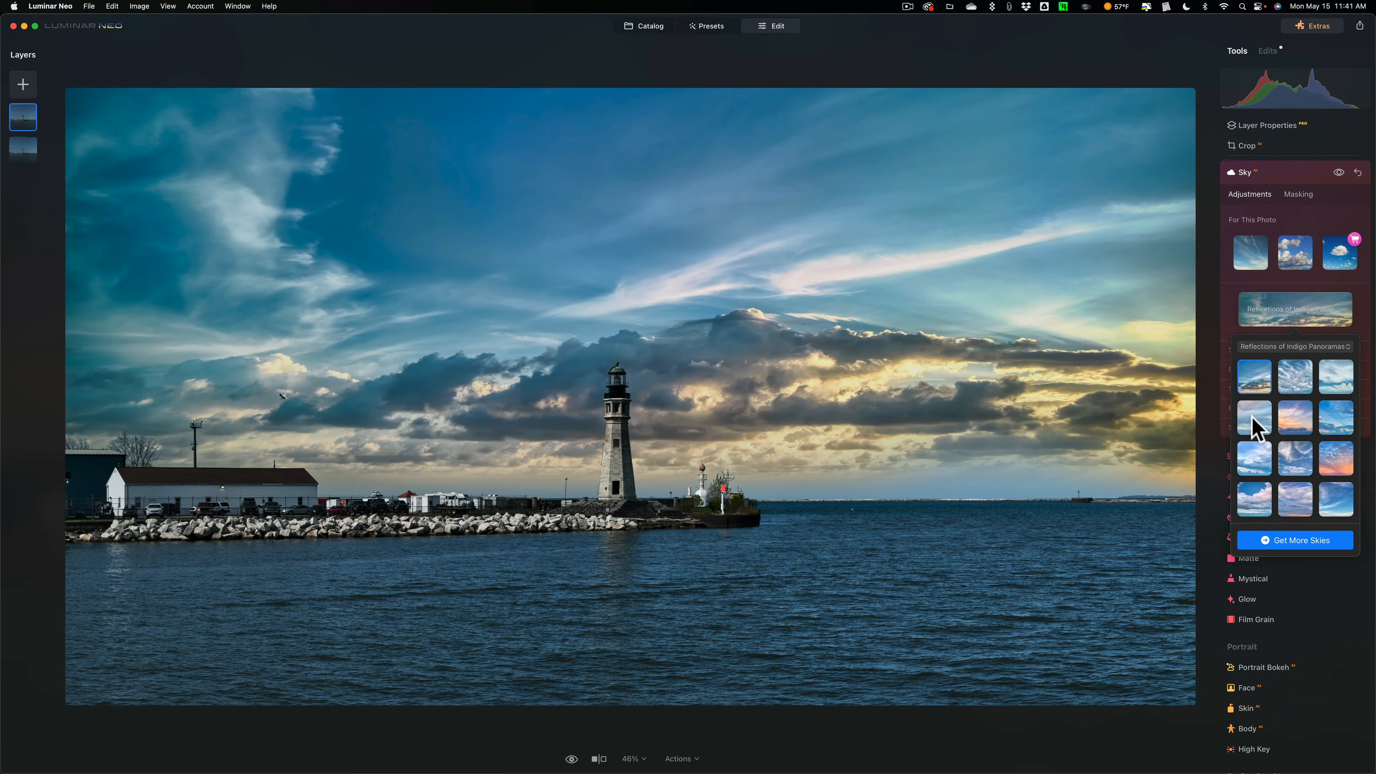
- Try more Reflections of Indigo skies on the panorama, from purple-blue and wispy white clouds to violet clouds and scattered white puffs
{"action": "left_click", "coordinate": [1253, 422]}
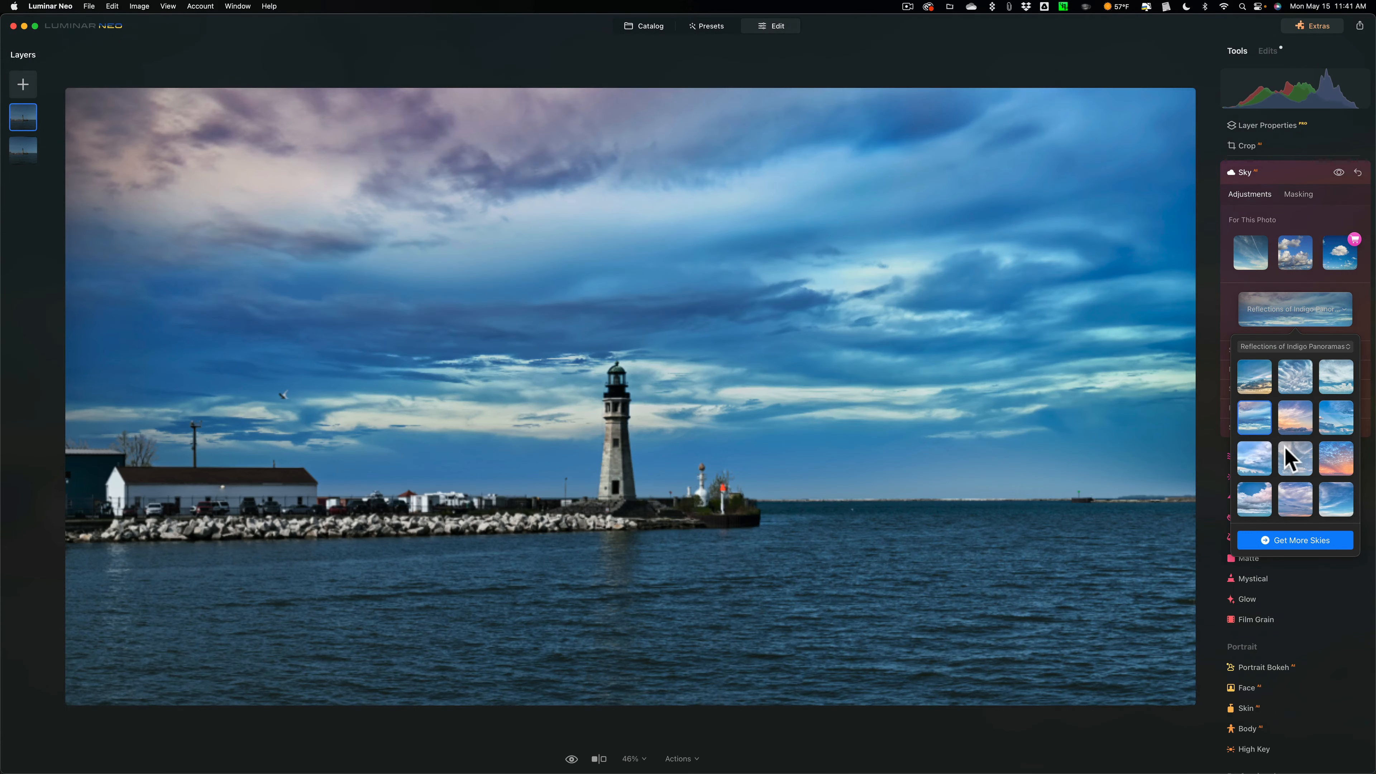
{"action": "left_click", "coordinate": [1295, 457]}
{"action": "scroll", "coordinate": [1299, 476], "scroll_direction": "down", "scroll_amount": 3}
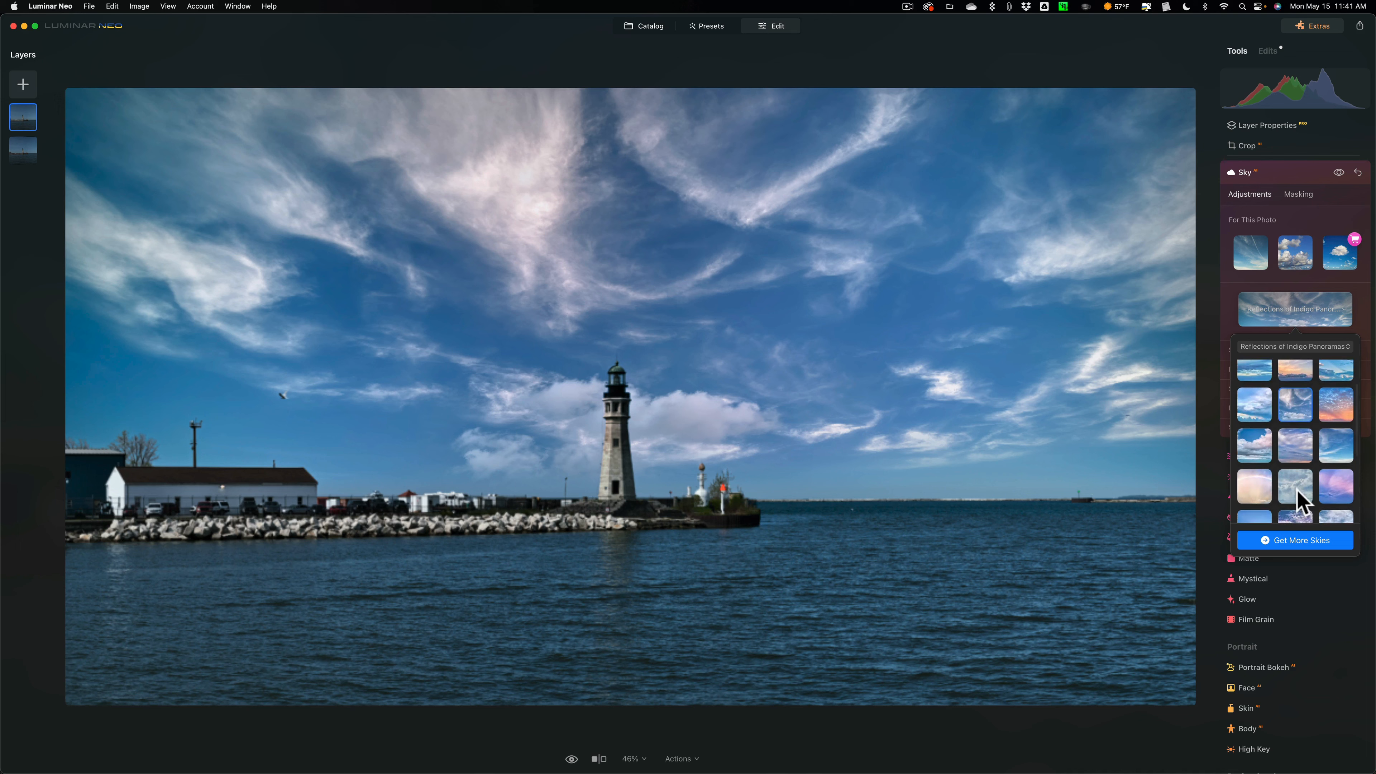
{"action": "scroll", "coordinate": [1275, 404], "scroll_direction": "down", "scroll_amount": 2}
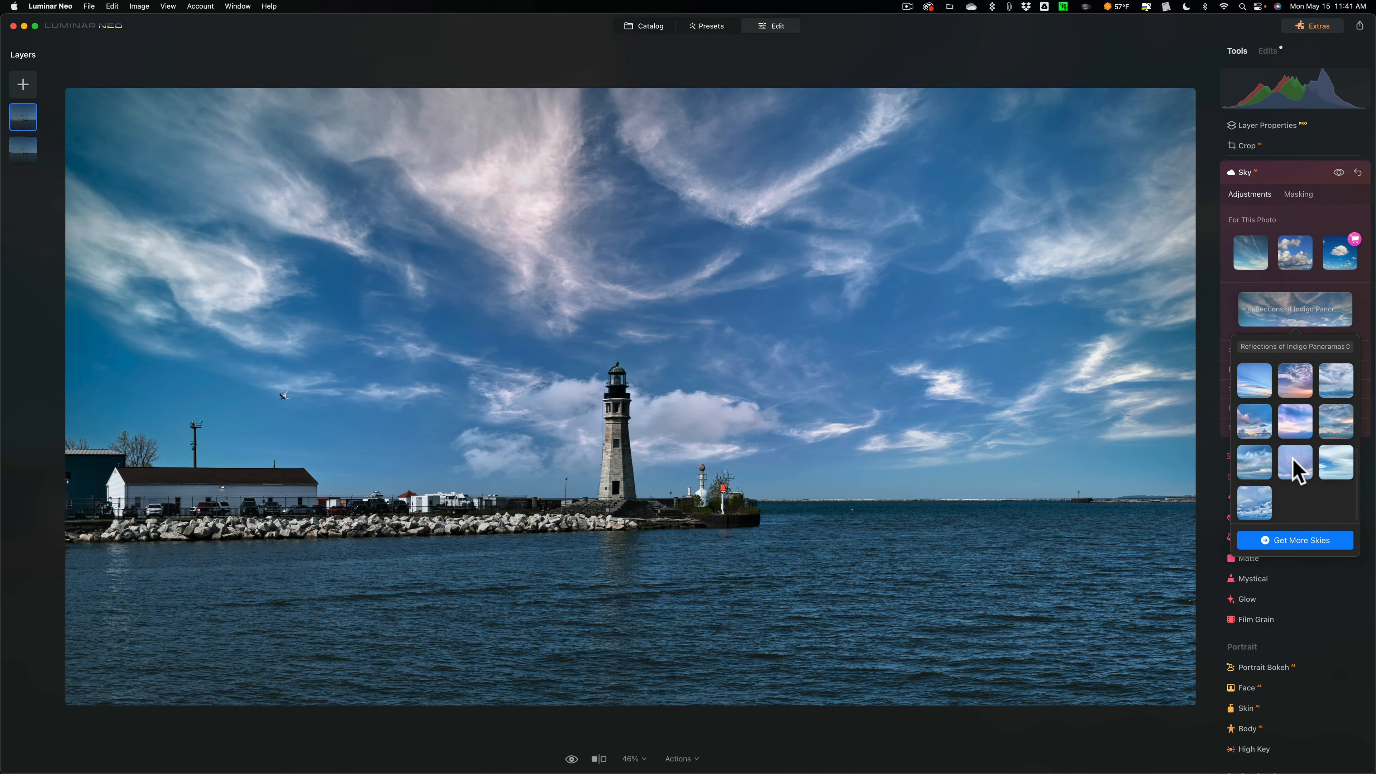
{"action": "left_click", "coordinate": [1295, 464]}
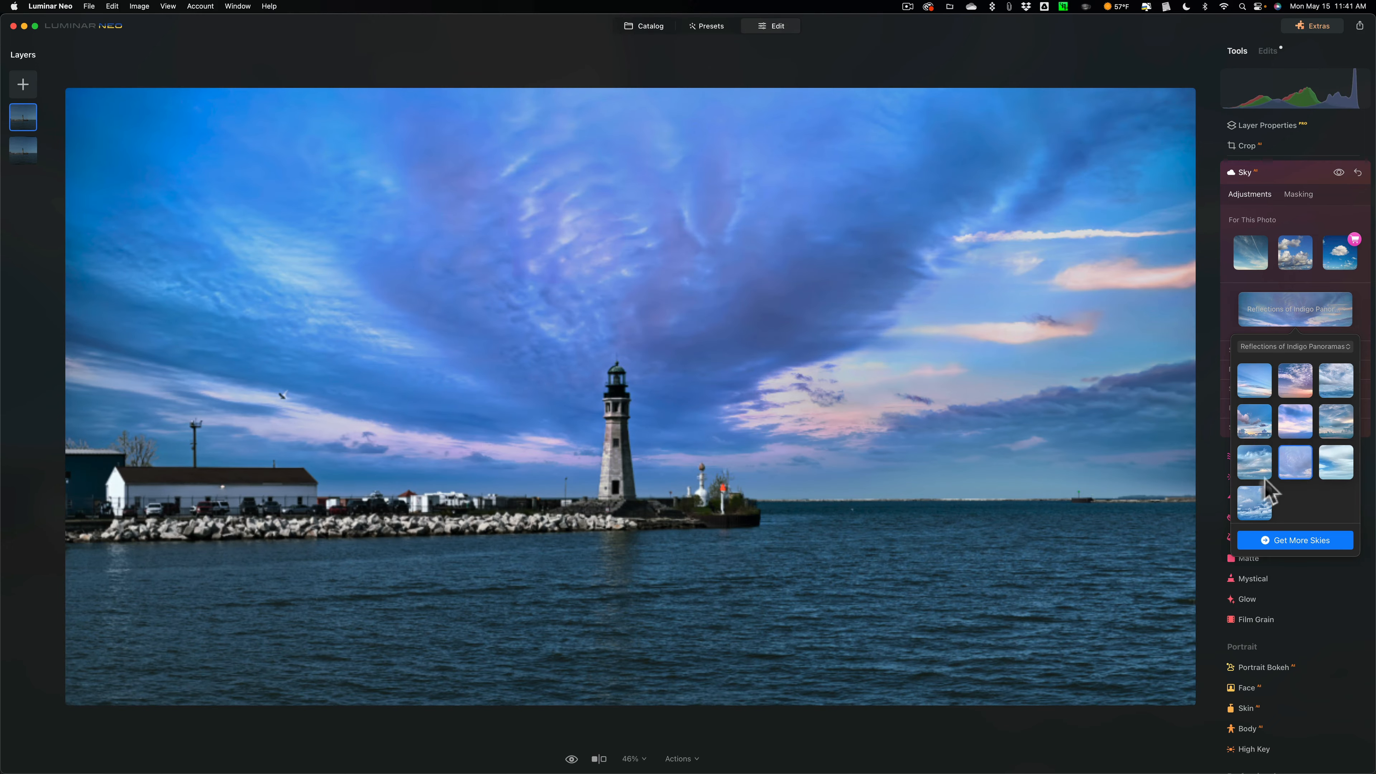
{"action": "left_click", "coordinate": [1255, 492]}
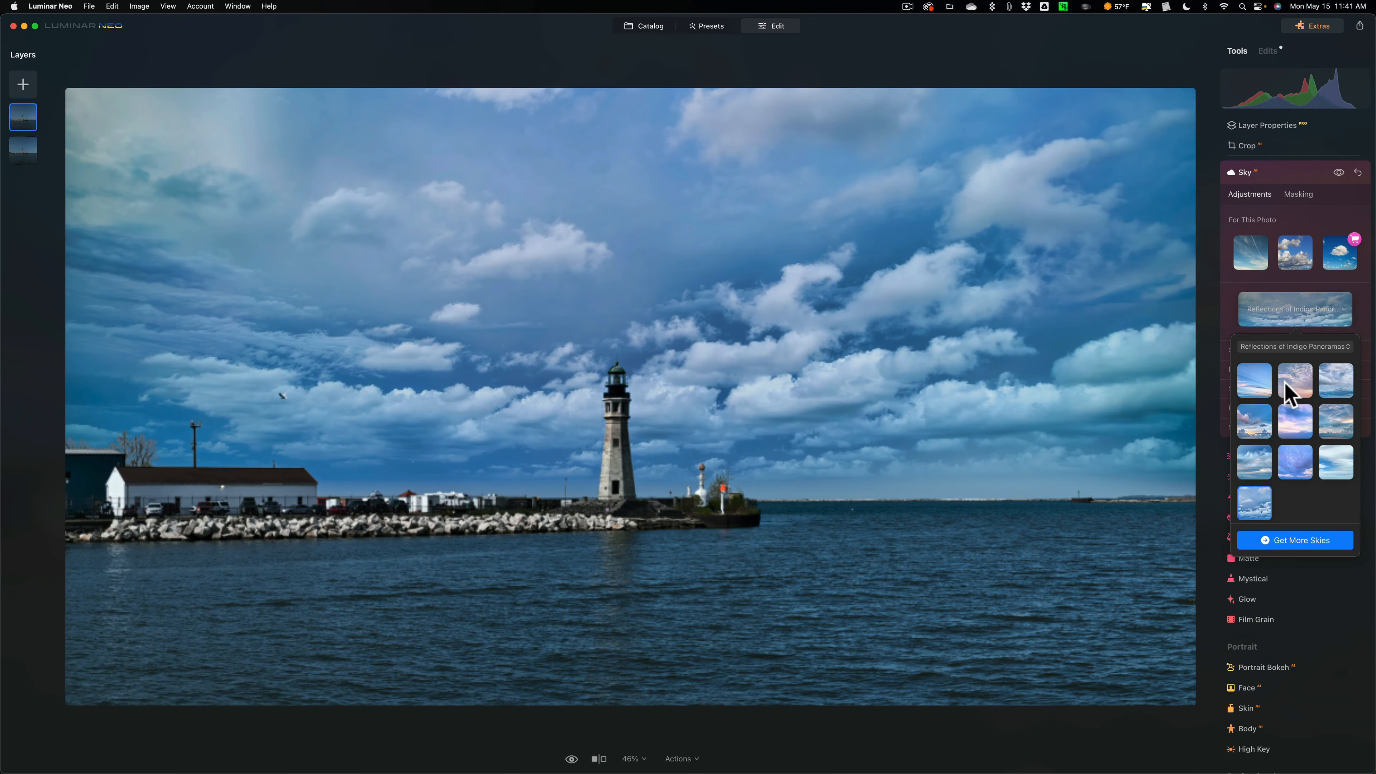
- Switch to Sweeping Azure Blue Panoramas and try several skies, from broken grey layers and towering backlit clouds to mottled and heavy white clouds
{"action": "left_click", "coordinate": [1280, 348]}
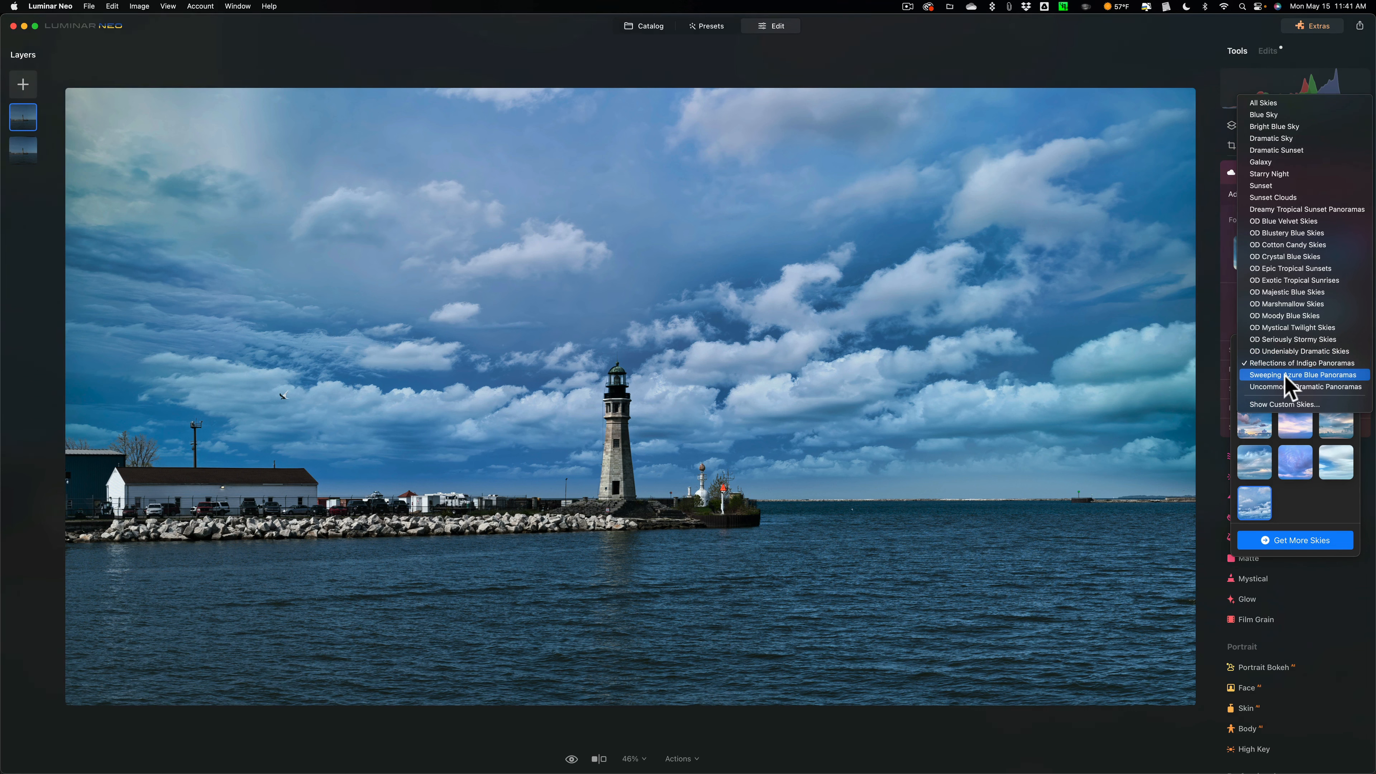
{"action": "left_click", "coordinate": [1288, 375]}
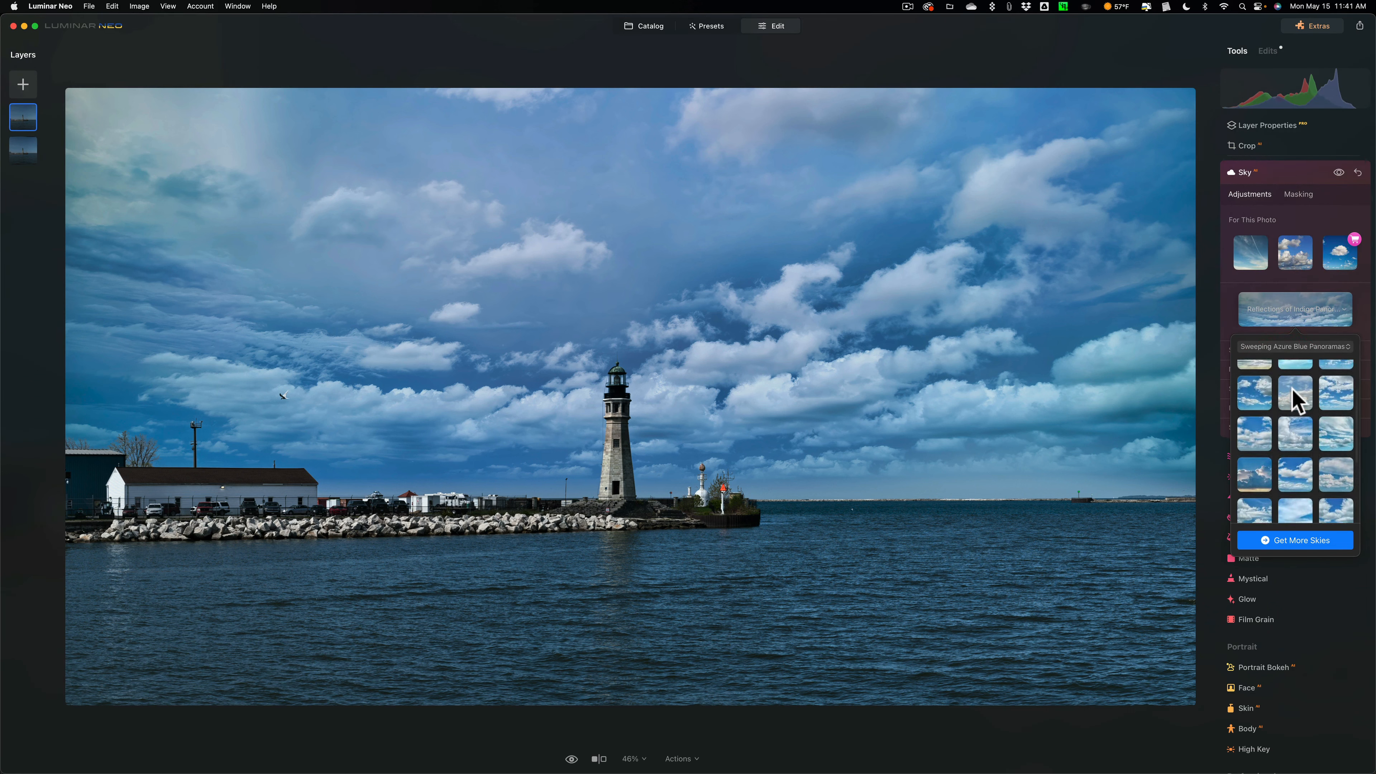
{"action": "left_click", "coordinate": [1254, 419]}
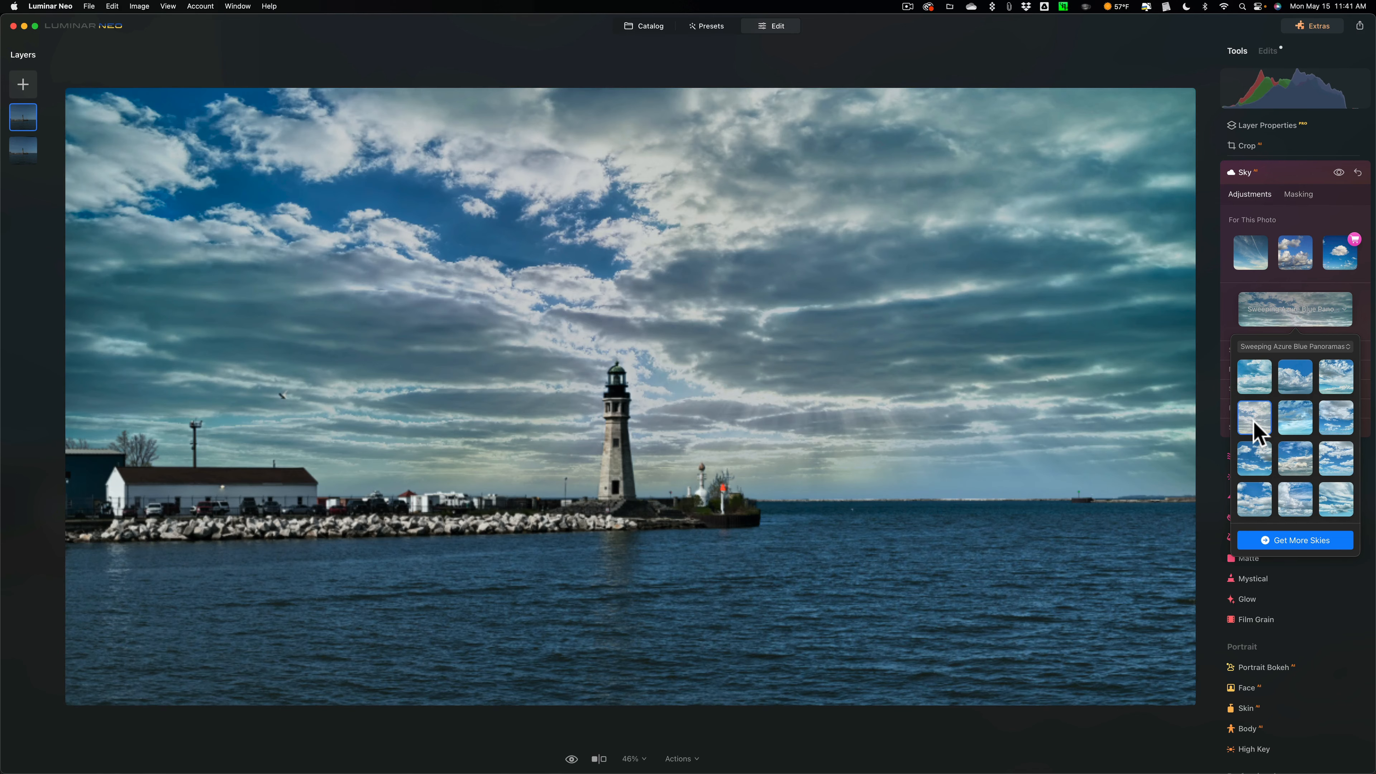
{"action": "left_click", "coordinate": [1287, 462]}
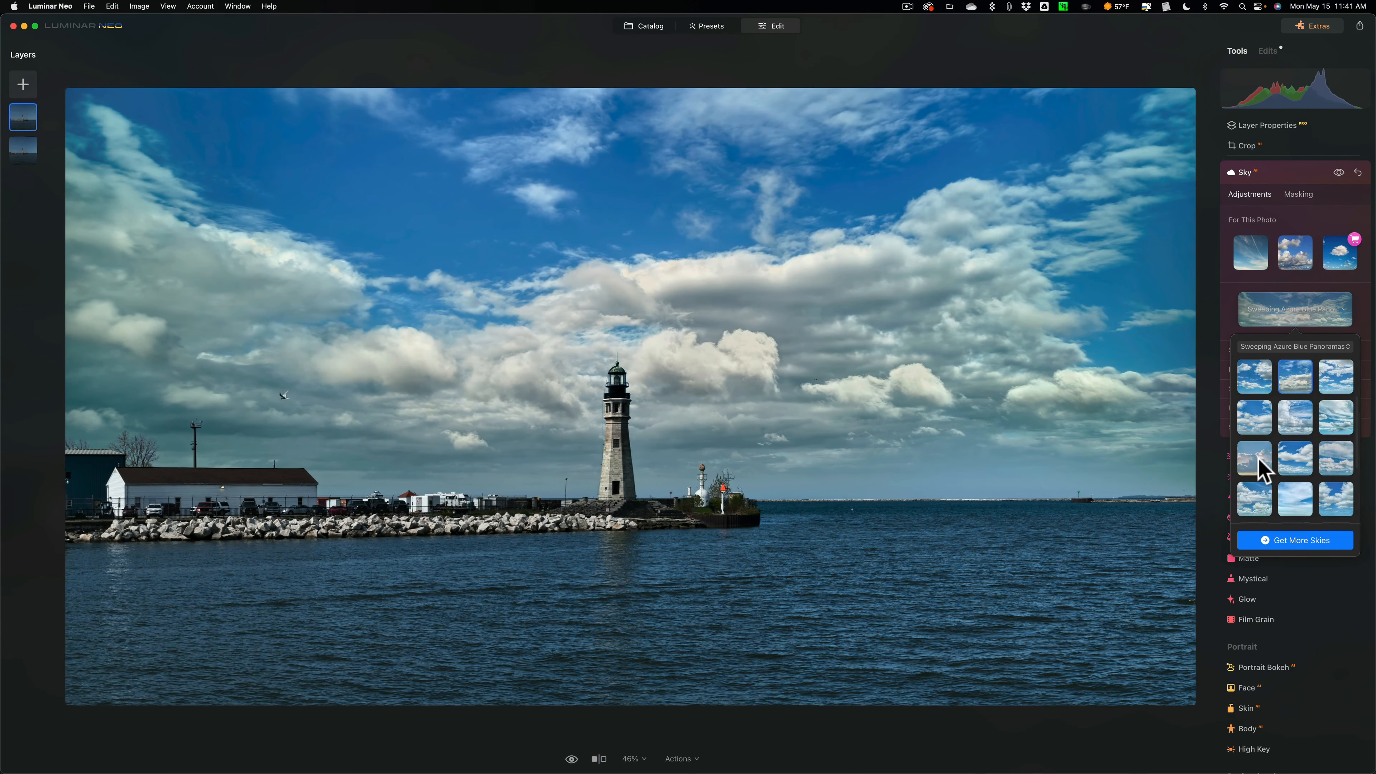
{"action": "left_click", "coordinate": [1255, 459]}
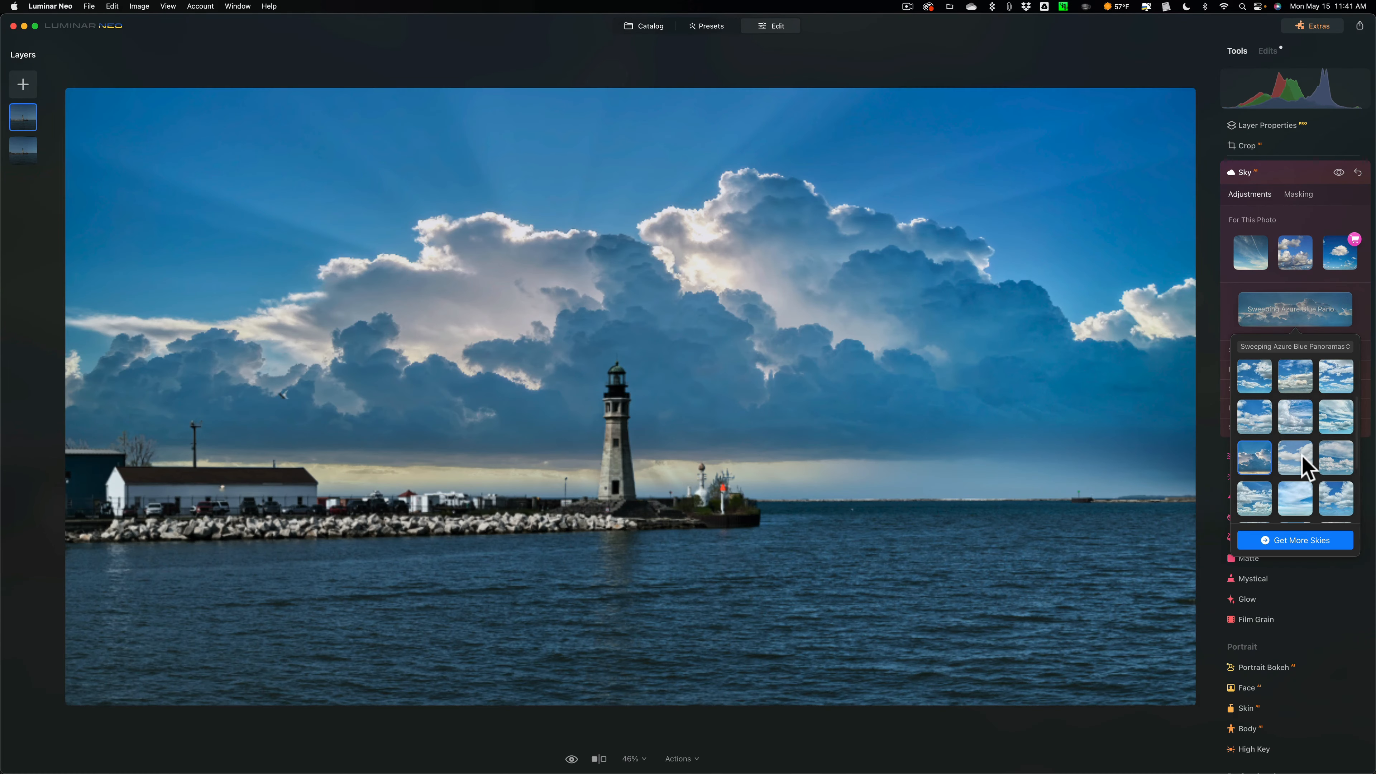
{"action": "scroll", "coordinate": [1301, 455], "scroll_direction": "down", "scroll_amount": 2}
{"action": "left_click", "coordinate": [1295, 488]}
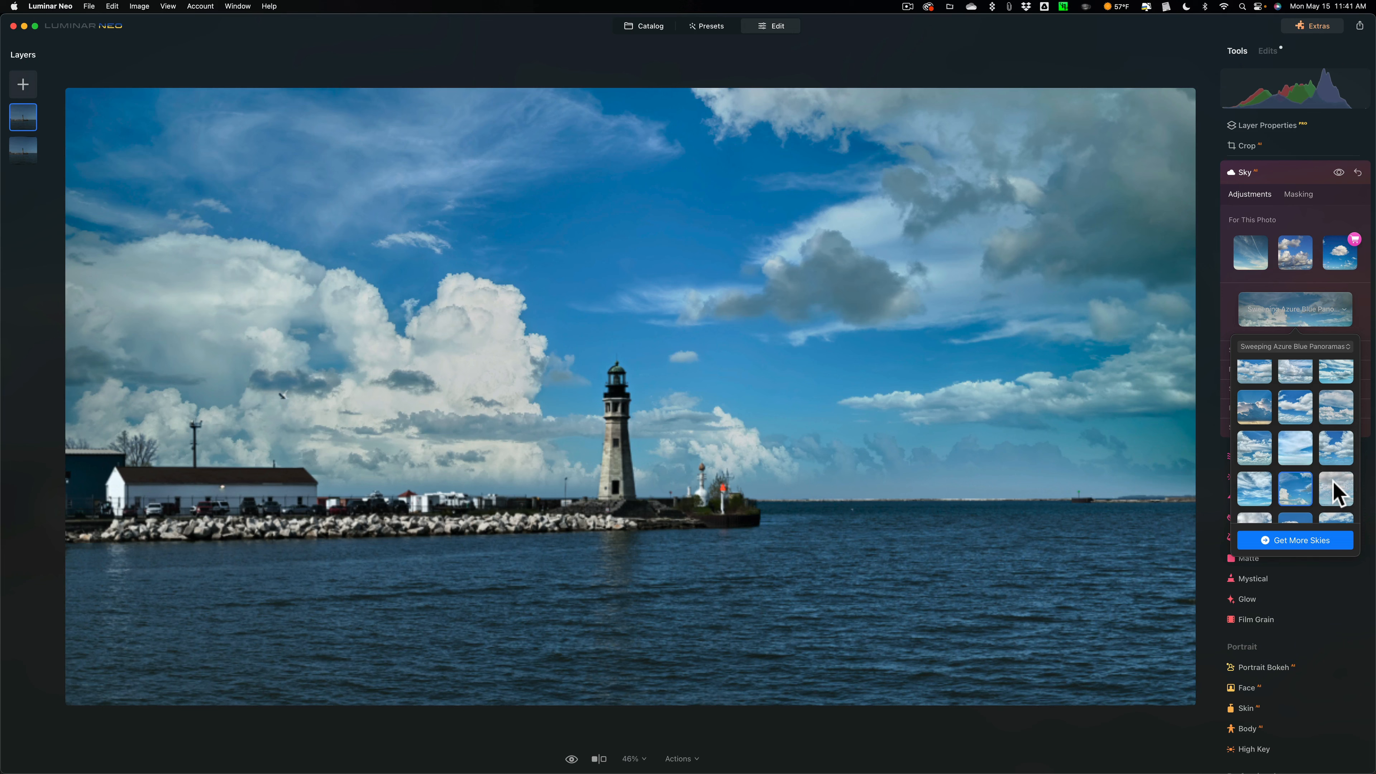
{"action": "left_click", "coordinate": [1335, 490]}
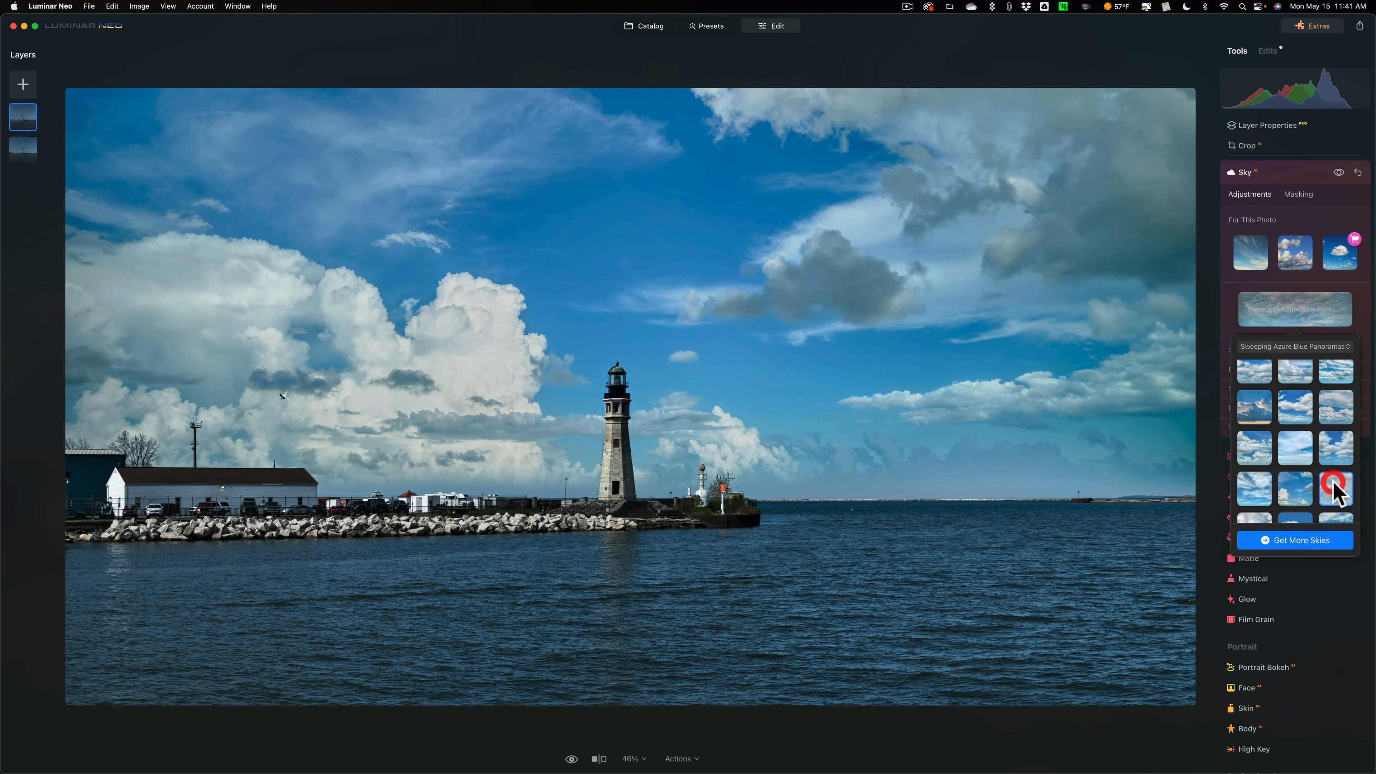
{"action": "scroll", "coordinate": [1311, 477], "scroll_direction": "down", "scroll_amount": 2}
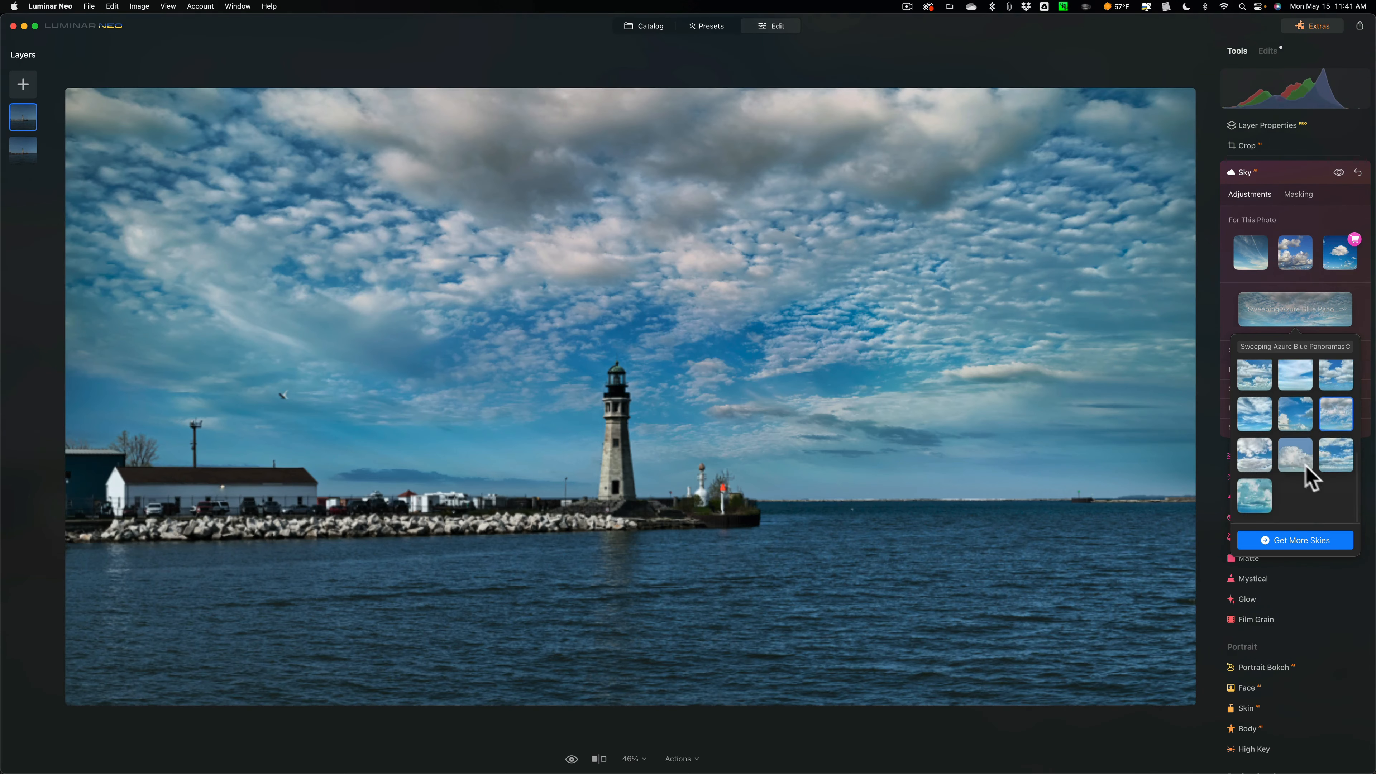
{"action": "left_click", "coordinate": [1253, 461]}
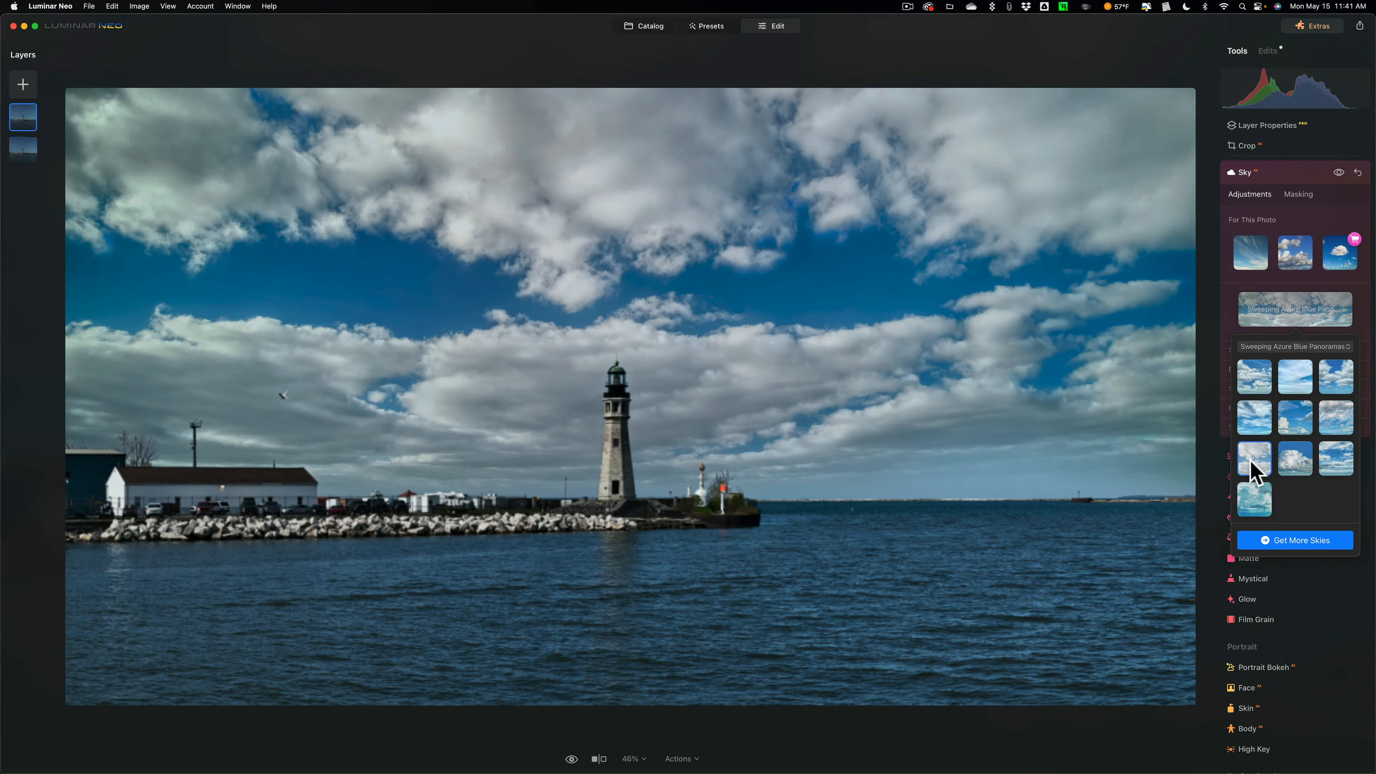
- Switch to Uncommonly Dramatic Panoramas and try its upper skies, including storm clouds, sunbeams, fiery orange clouds and a dark purple sunset
{"action": "left_click", "coordinate": [1270, 346]}
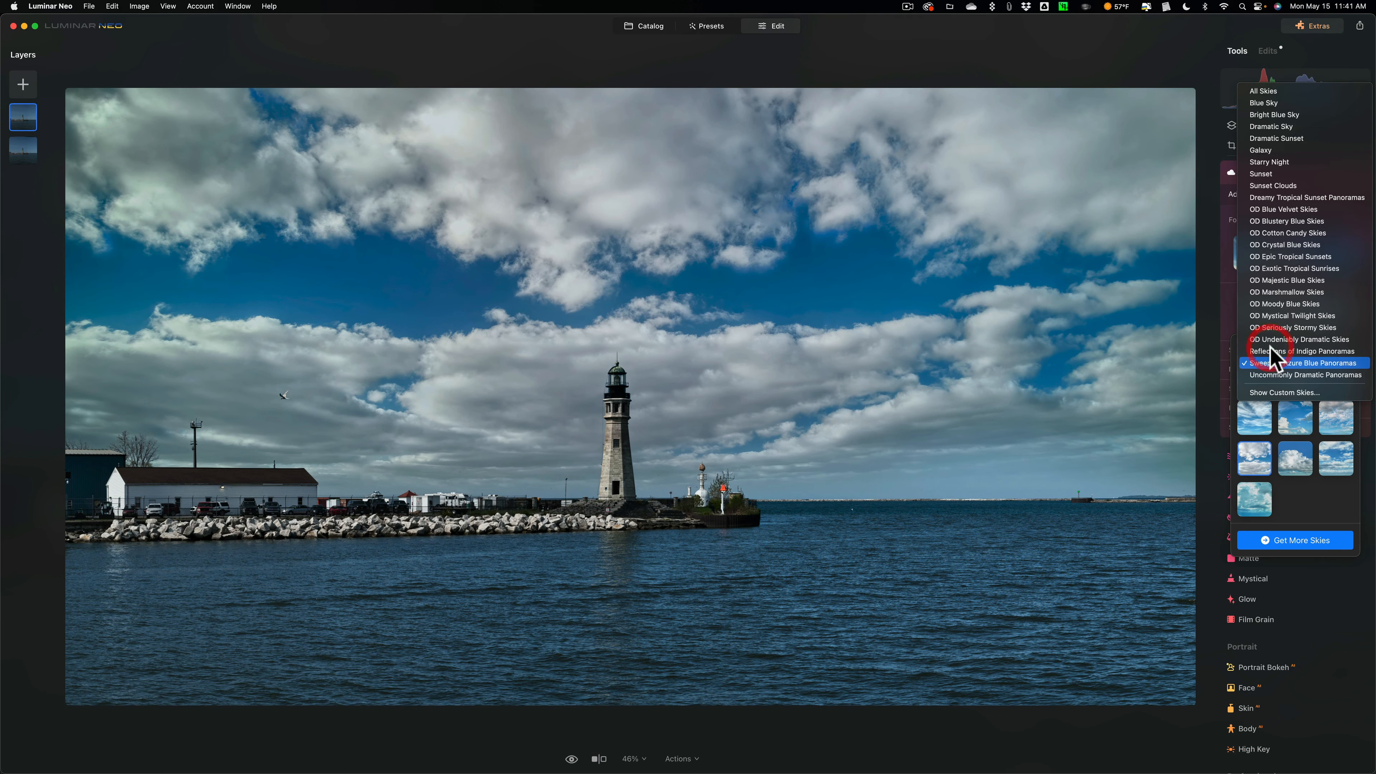
{"action": "left_click", "coordinate": [1270, 375]}
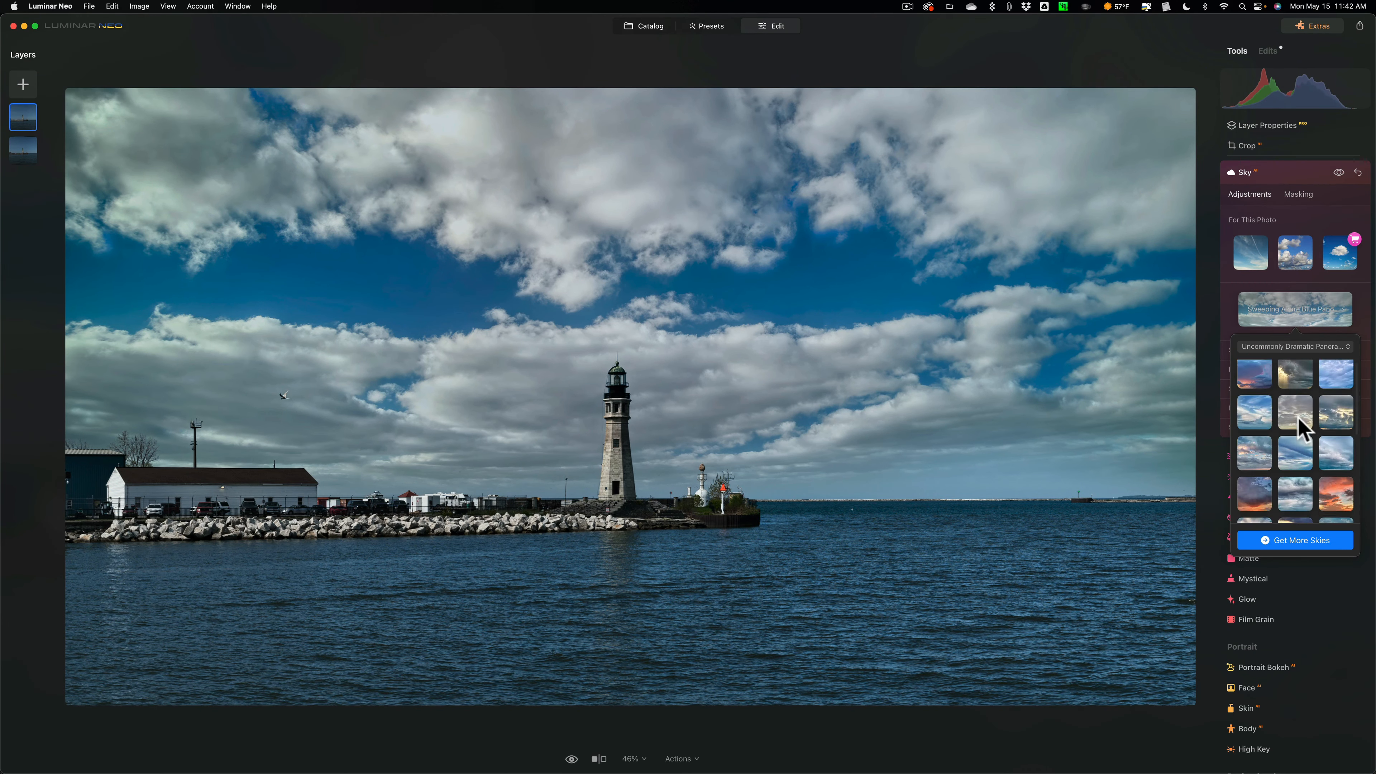
{"action": "left_click", "coordinate": [1257, 386]}
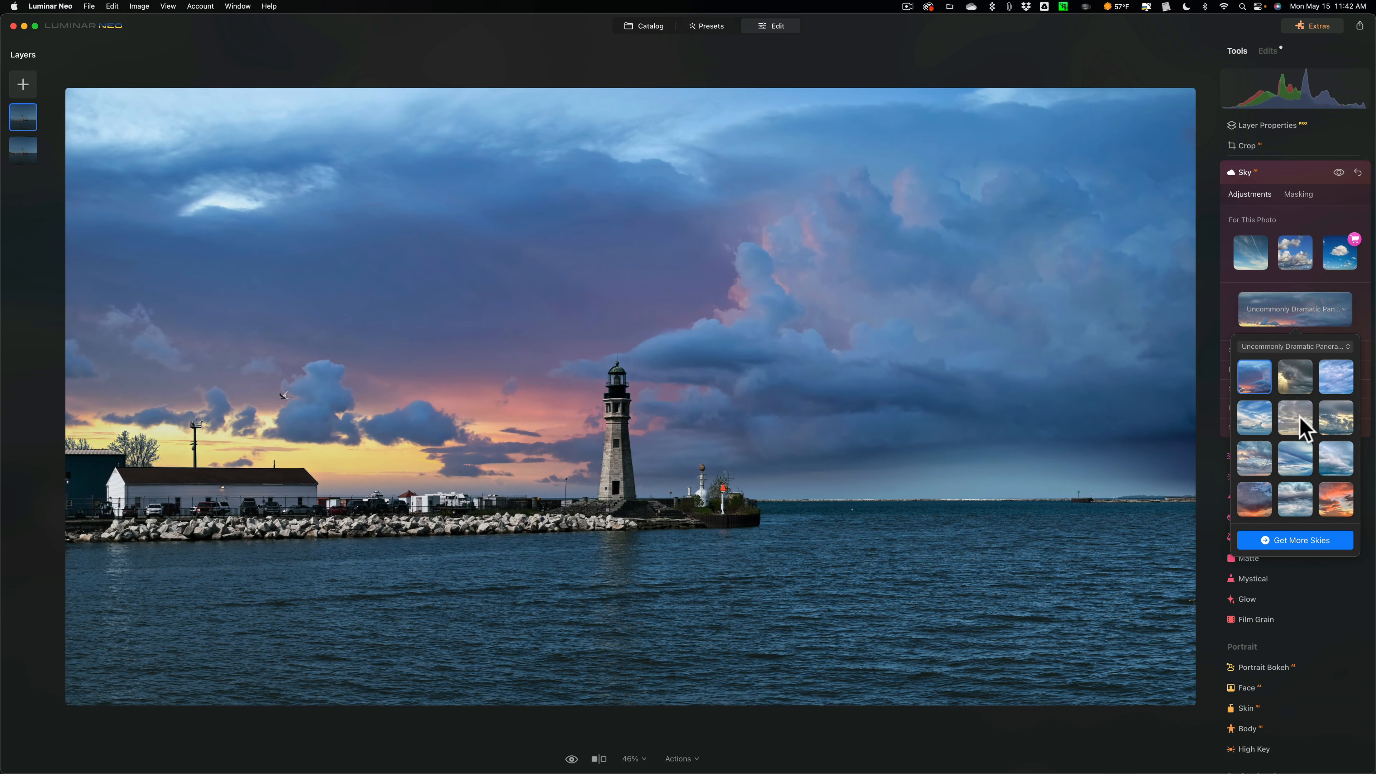
{"action": "left_click", "coordinate": [1297, 417]}
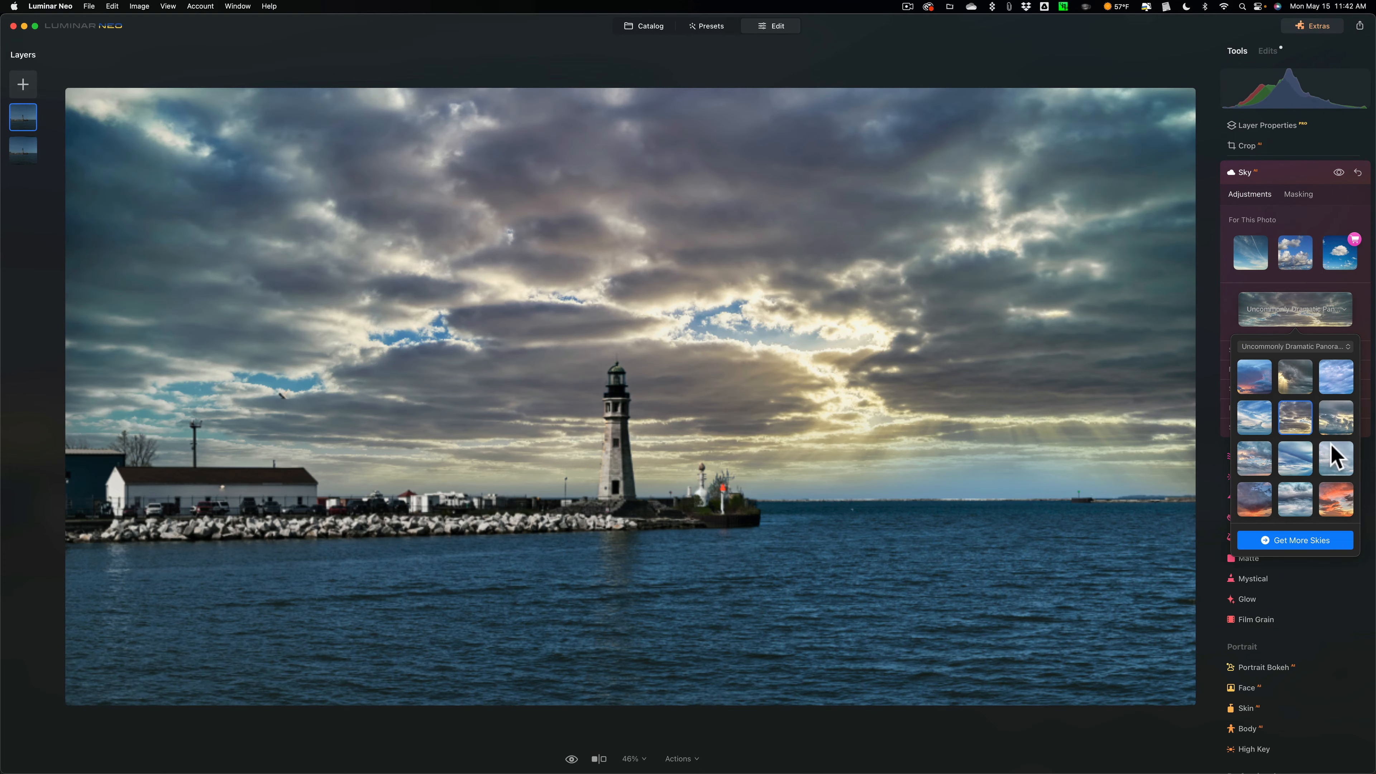
{"action": "left_click", "coordinate": [1331, 446]}
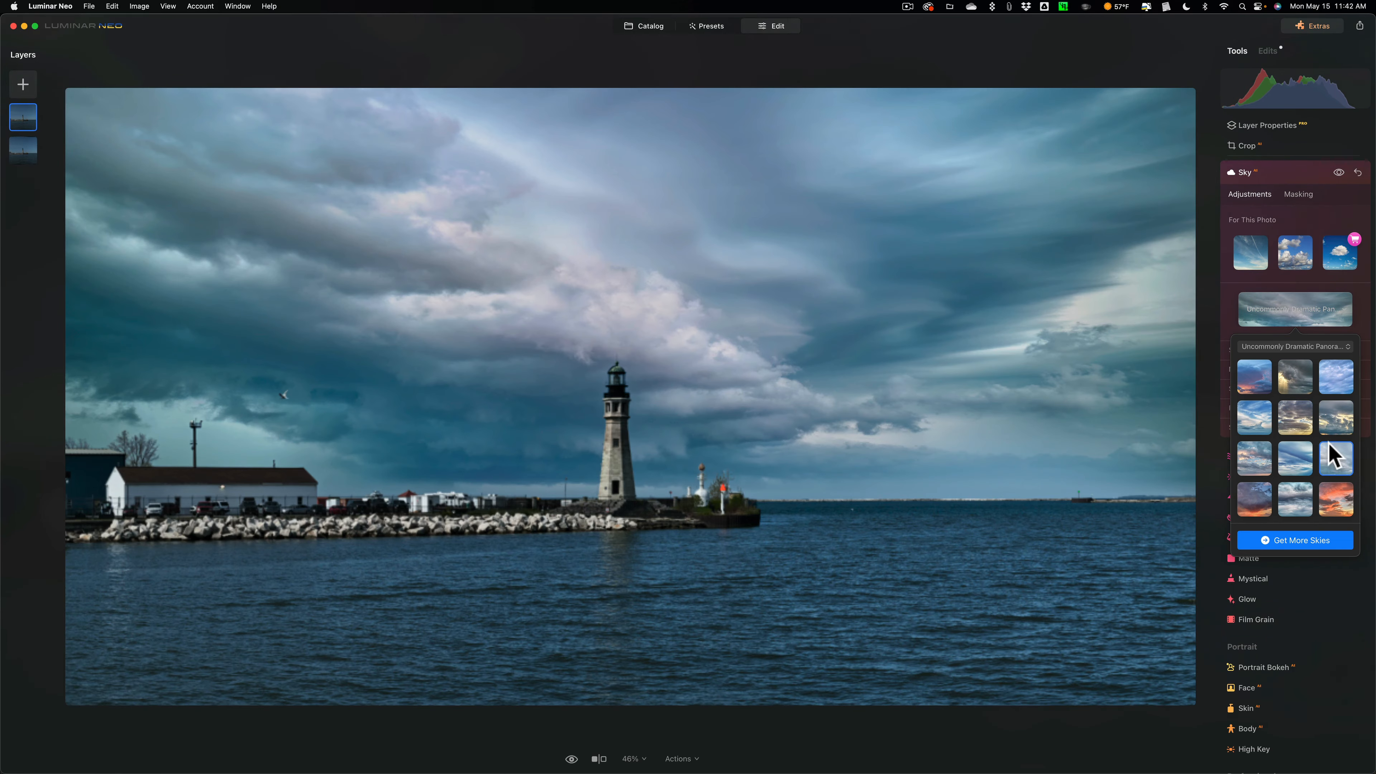
{"action": "left_click", "coordinate": [1338, 488]}
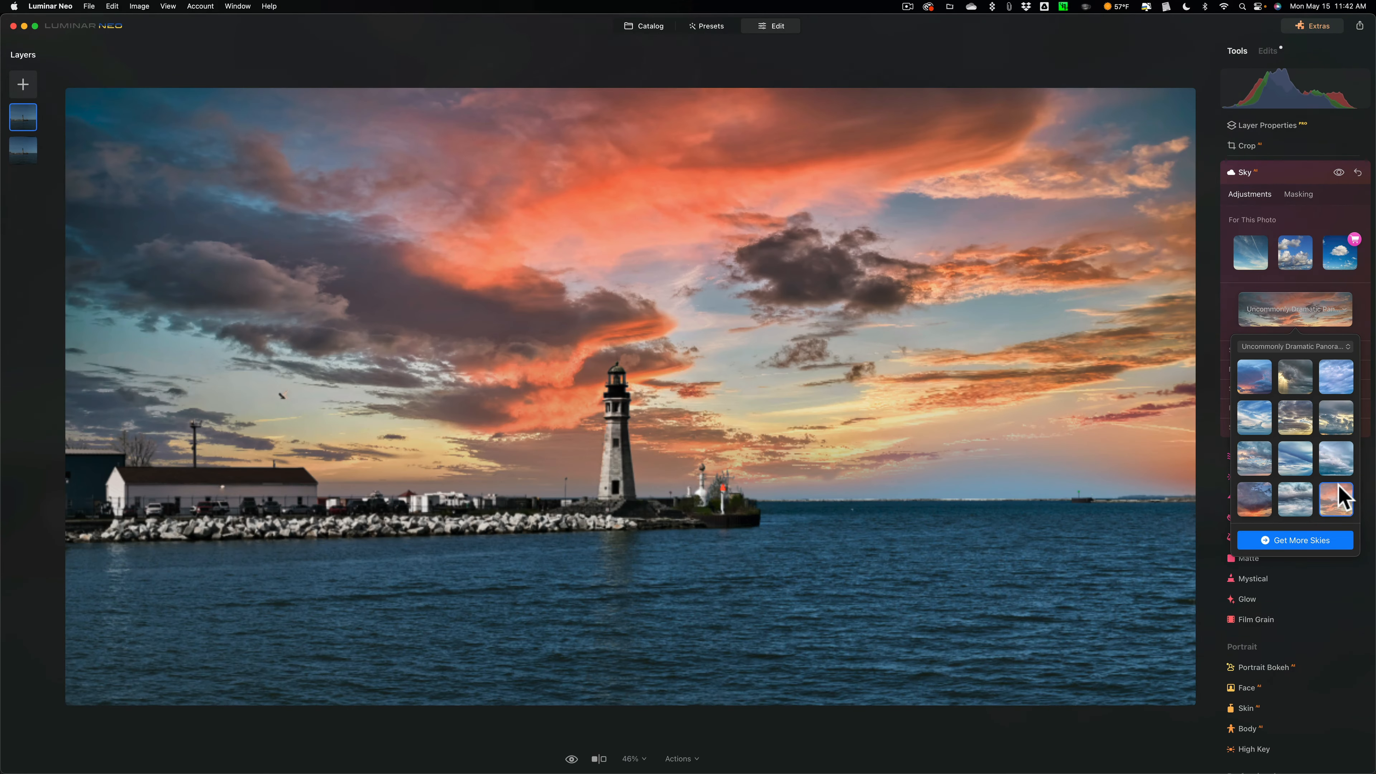
{"action": "left_click", "coordinate": [1255, 500]}
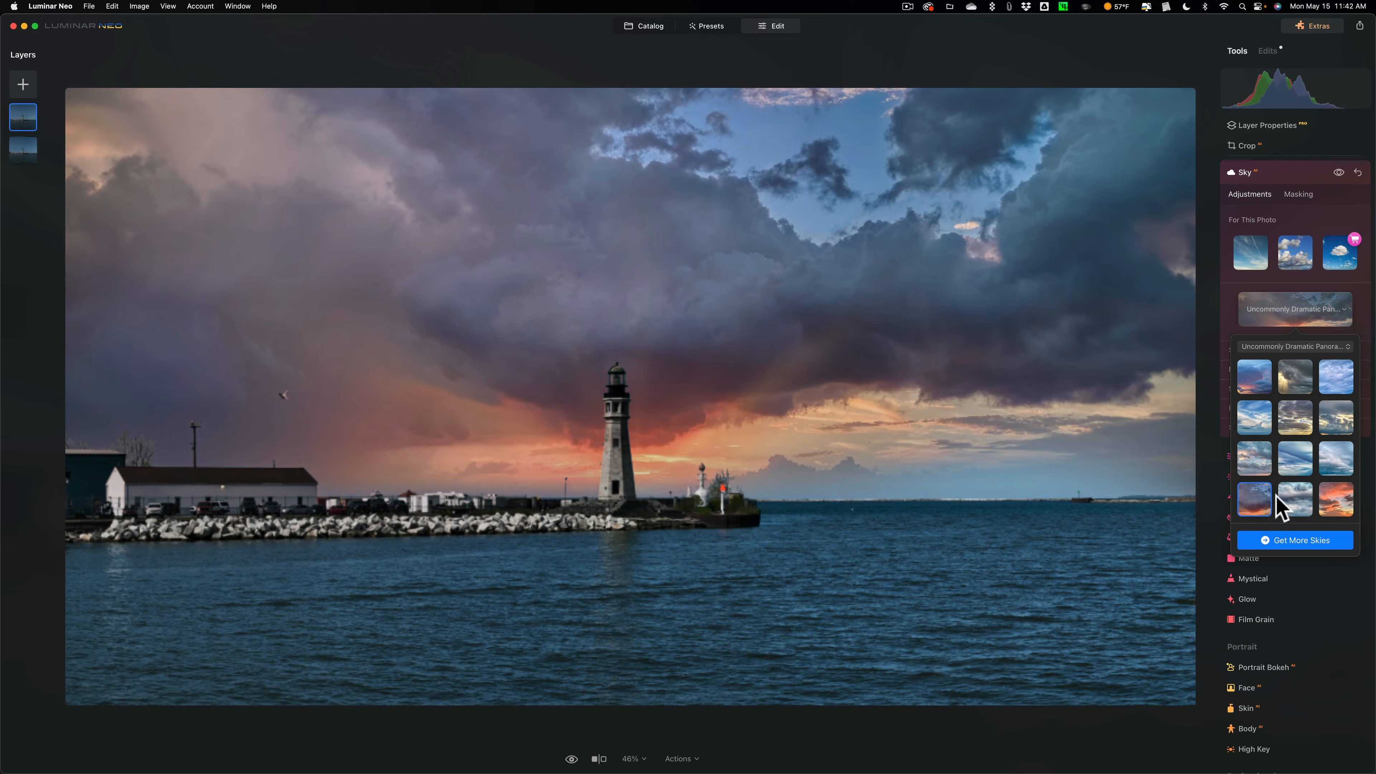
- Try the remaining Uncommonly Dramatic skies with violet mottled clouds, pink-orange clouds, a golden backlit sky and orange clouds over teal bands
{"action": "scroll", "coordinate": [1278, 504], "scroll_direction": "down", "scroll_amount": 2}
{"action": "scroll", "coordinate": [1268, 496], "scroll_direction": "down", "scroll_amount": 1}
{"action": "left_click", "coordinate": [1254, 487]}
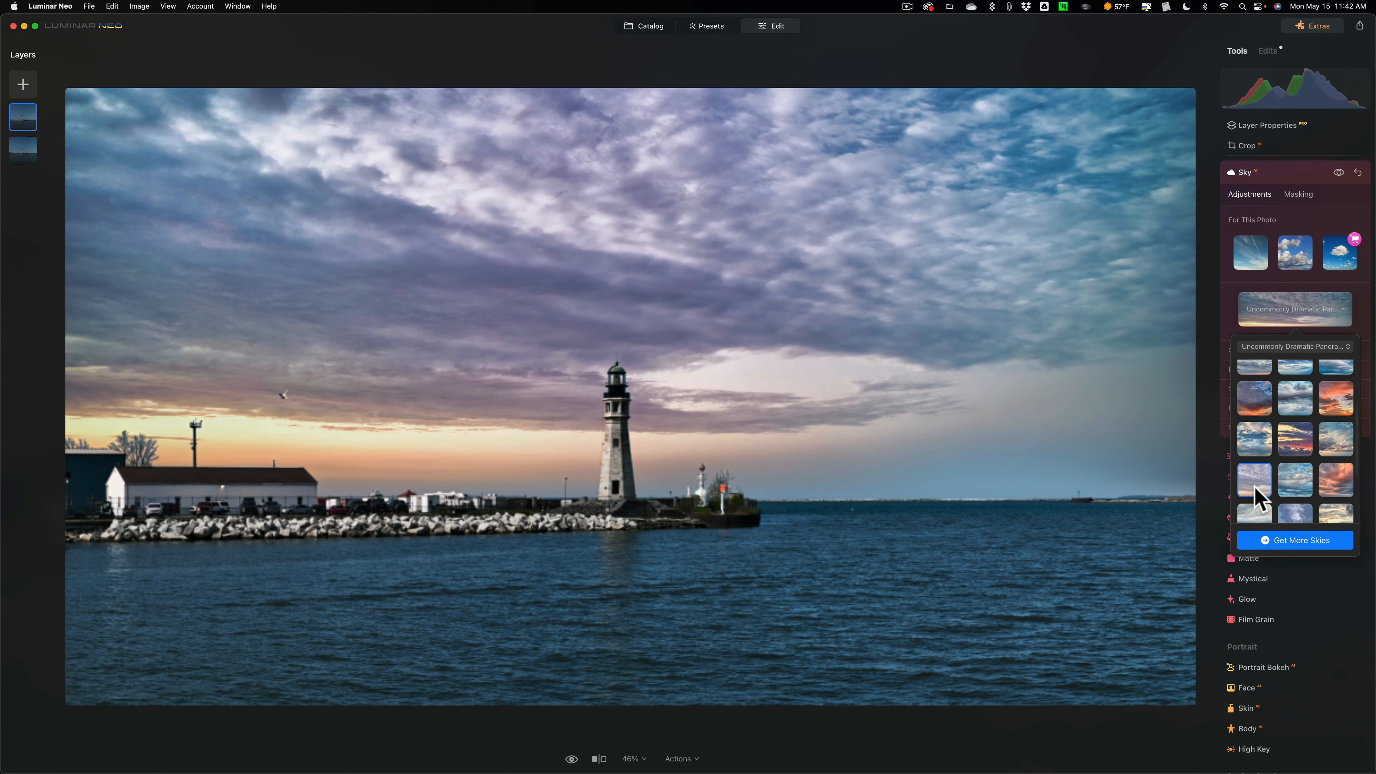
{"action": "left_click", "coordinate": [1335, 480]}
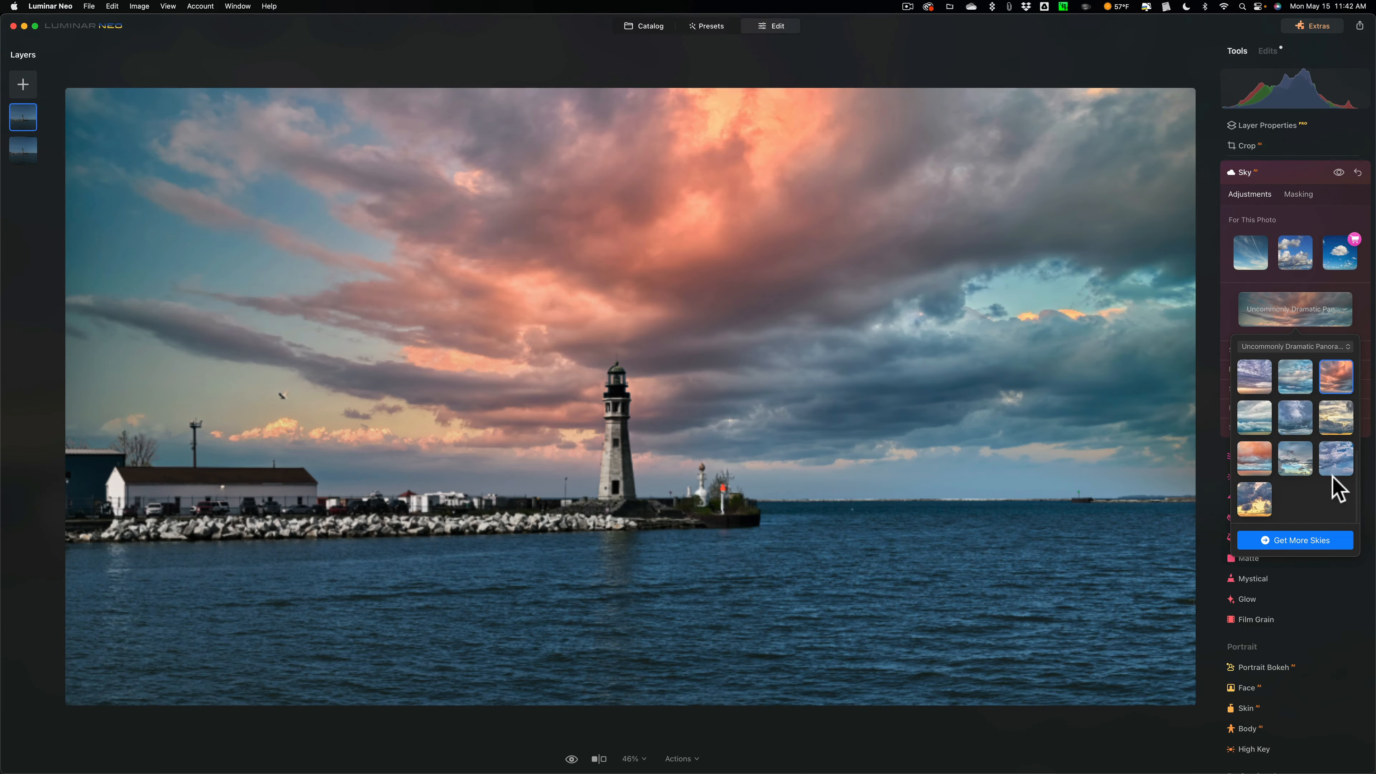
{"action": "scroll", "coordinate": [1256, 490], "scroll_direction": "down", "scroll_amount": 3}
{"action": "left_click", "coordinate": [1257, 490]}
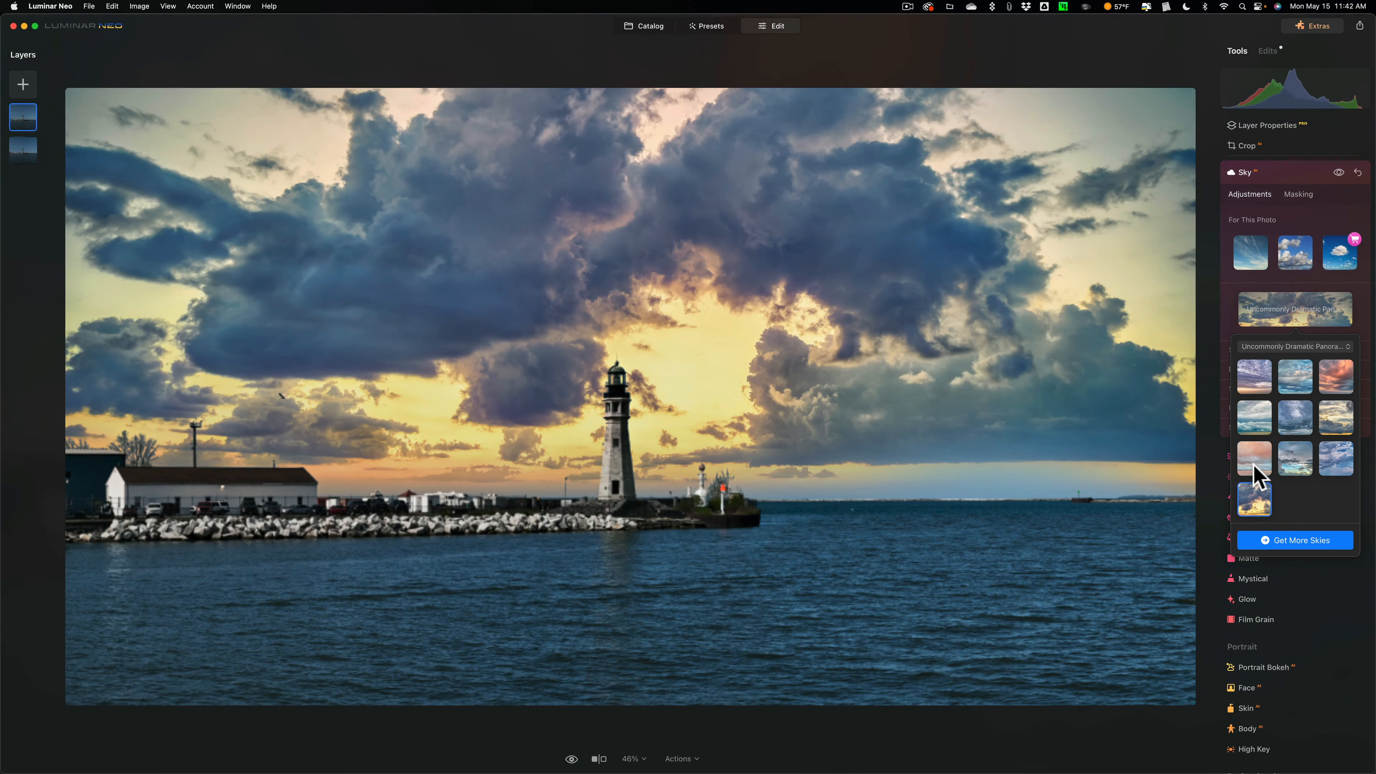
{"action": "left_click", "coordinate": [1255, 460]}
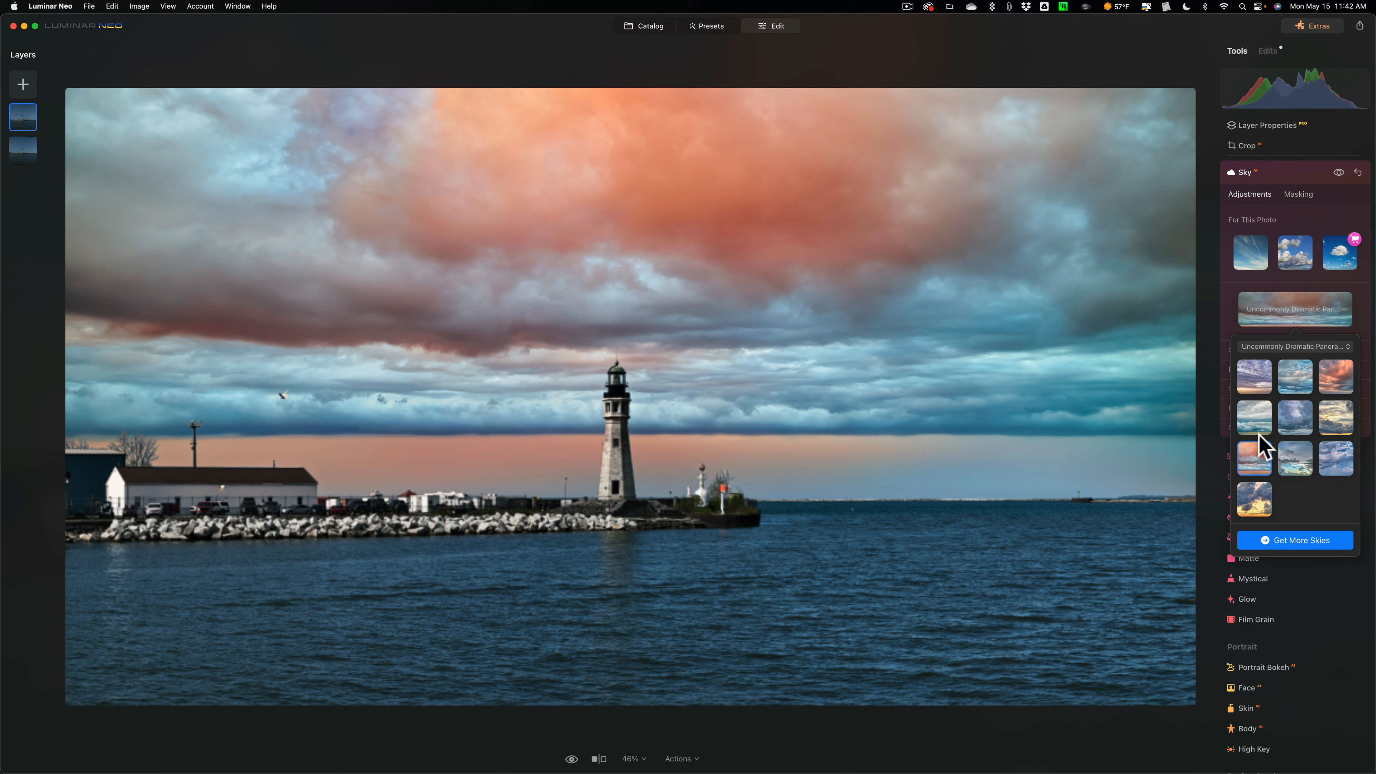
- Return to Sweeping Azure Blue Panoramas, apply the collection's first sky with white clouds on blue, and close the sky selection
{"action": "scroll", "coordinate": [1259, 461], "scroll_direction": "up", "scroll_amount": 3}
{"action": "left_click", "coordinate": [1282, 348]}
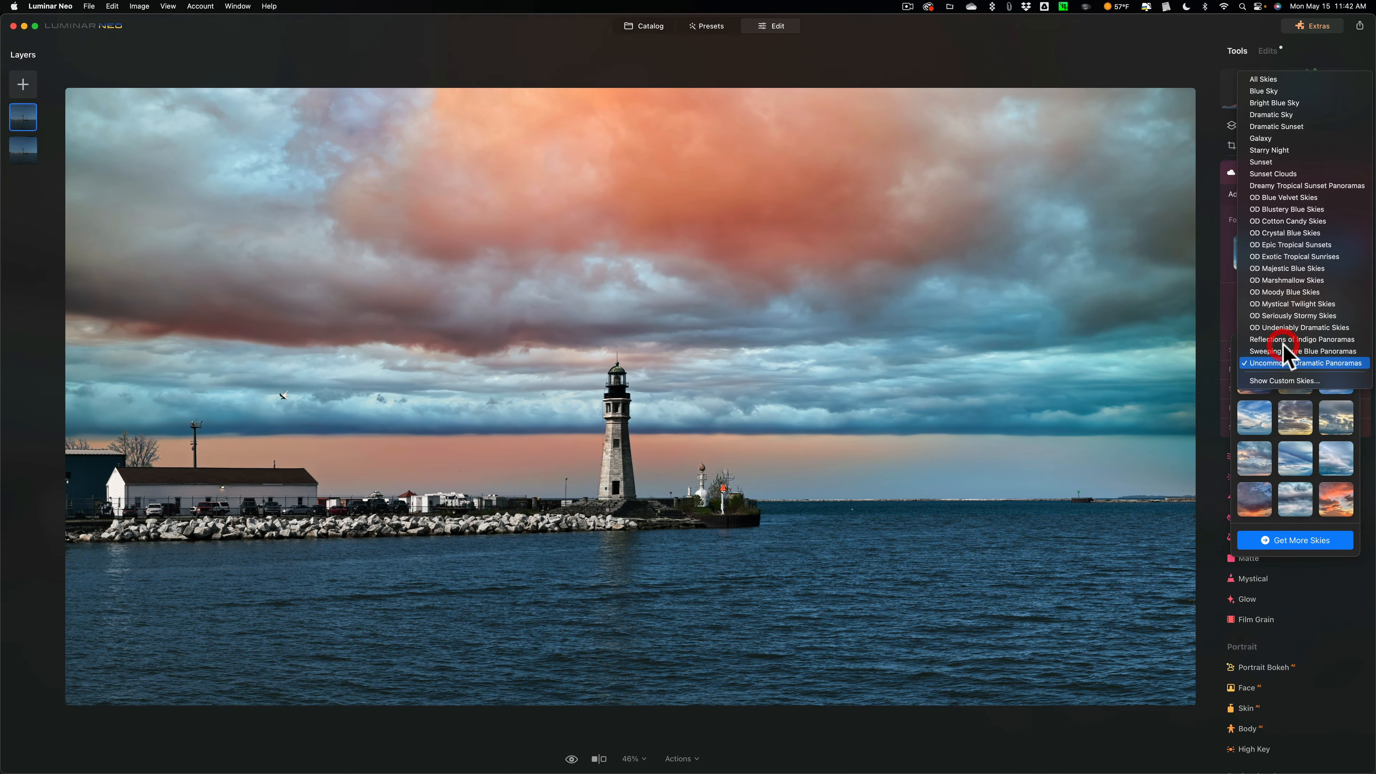
{"action": "left_click", "coordinate": [1281, 352]}
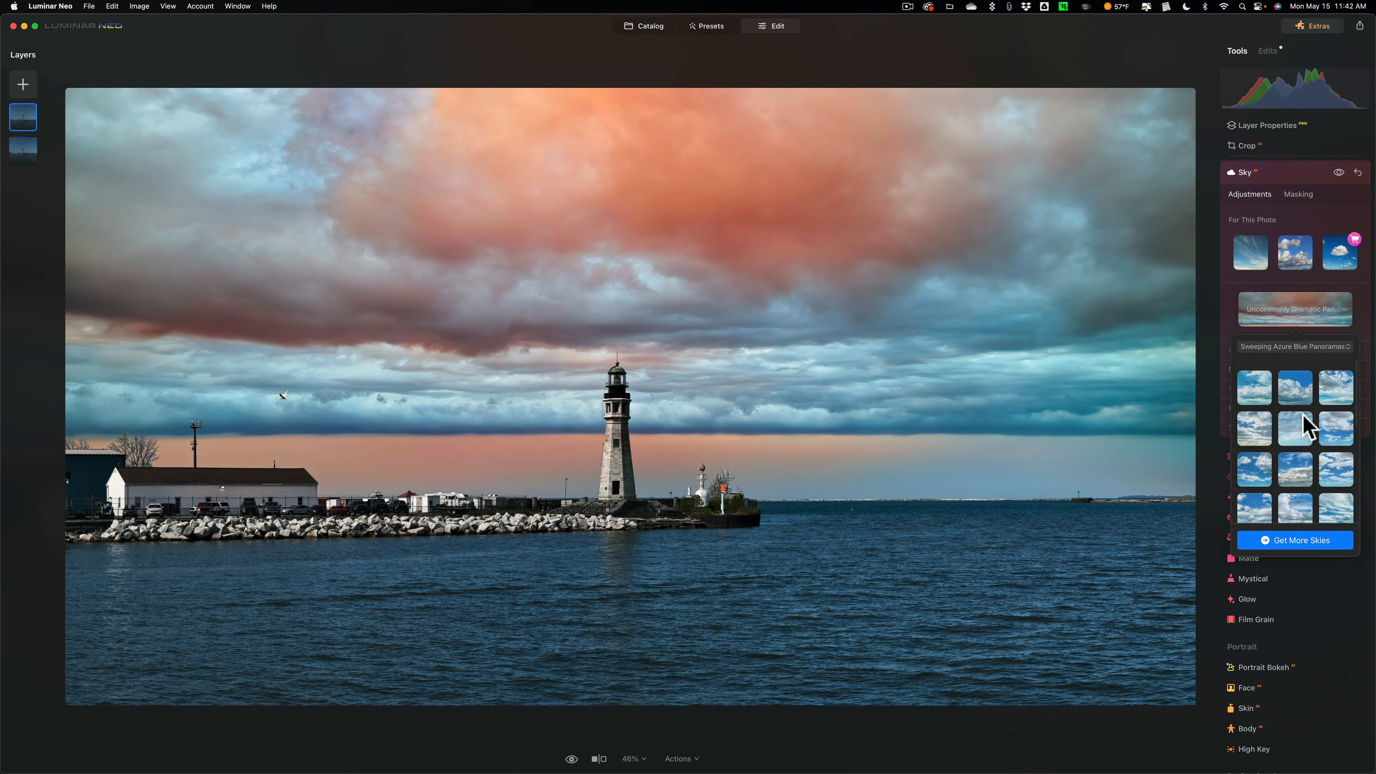
{"action": "left_click", "coordinate": [1237, 381]}
{"action": "left_click", "coordinate": [1241, 386]}
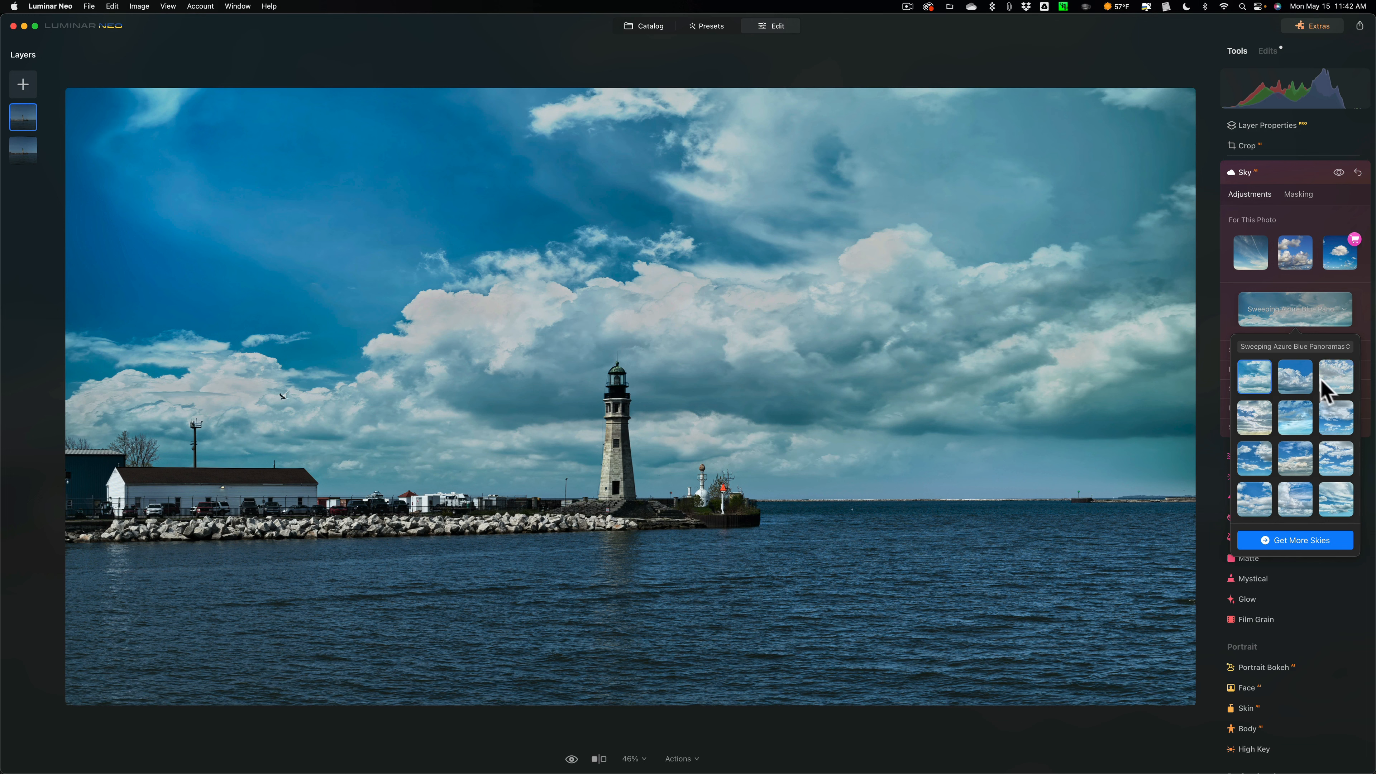
{"action": "scroll", "coordinate": [1313, 388], "scroll_direction": "down", "scroll_amount": 5}
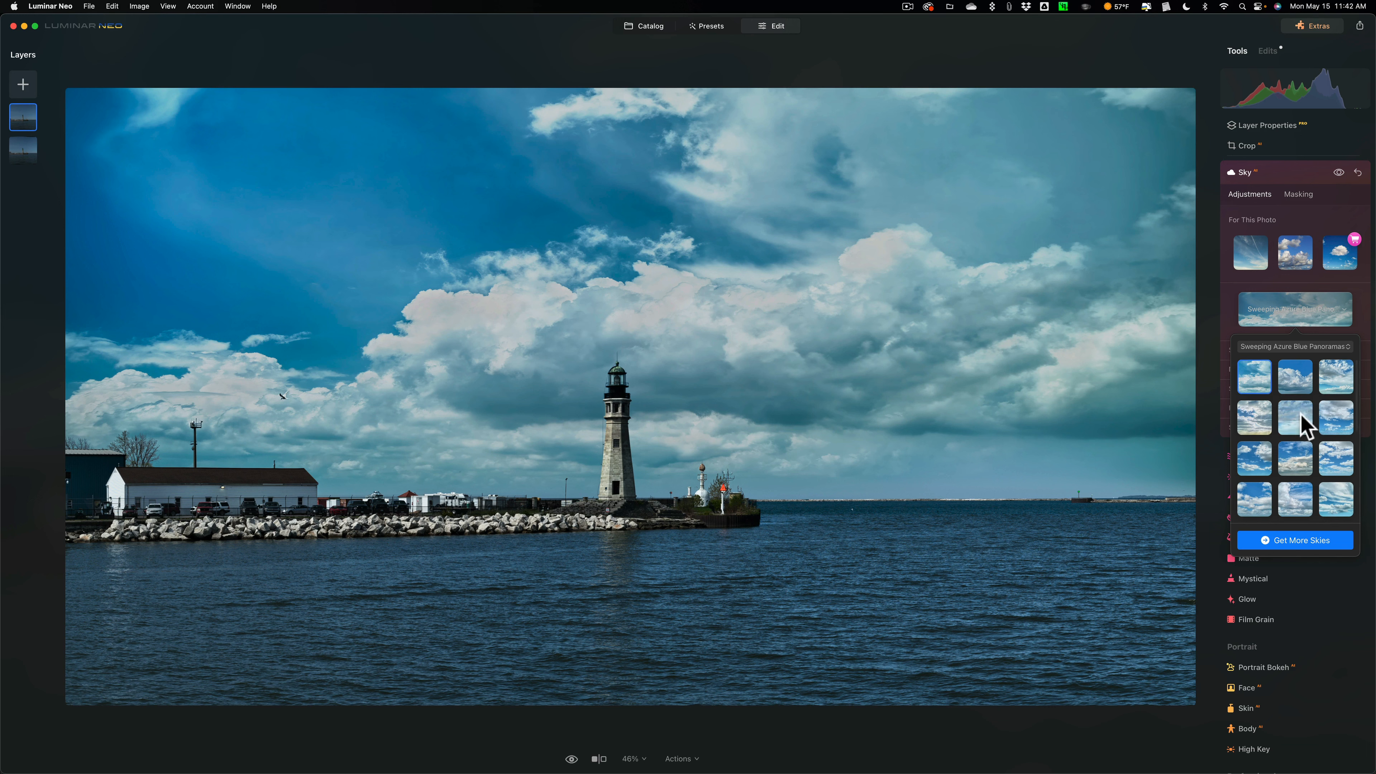
{"action": "scroll", "coordinate": [1300, 414], "scroll_direction": "up", "scroll_amount": 5}
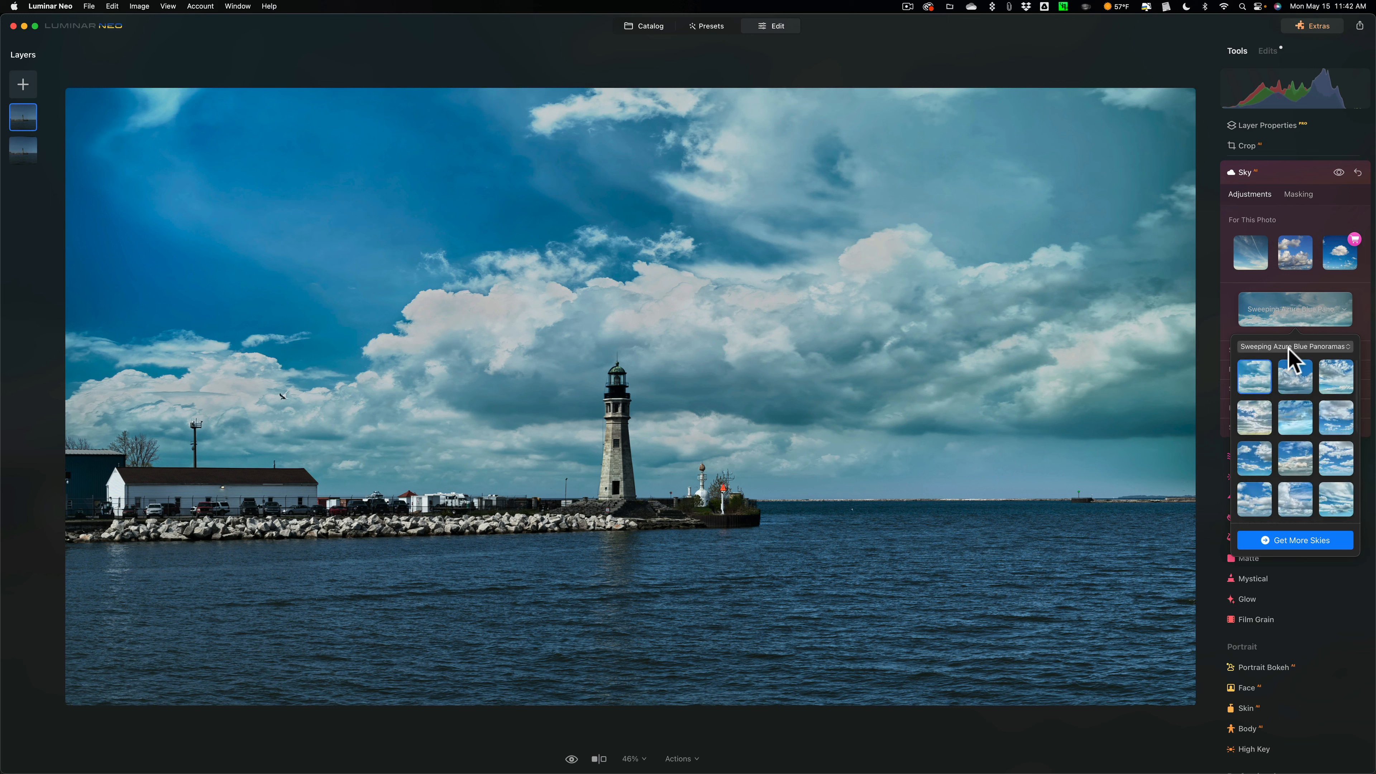
{"action": "left_click", "coordinate": [1235, 328]}
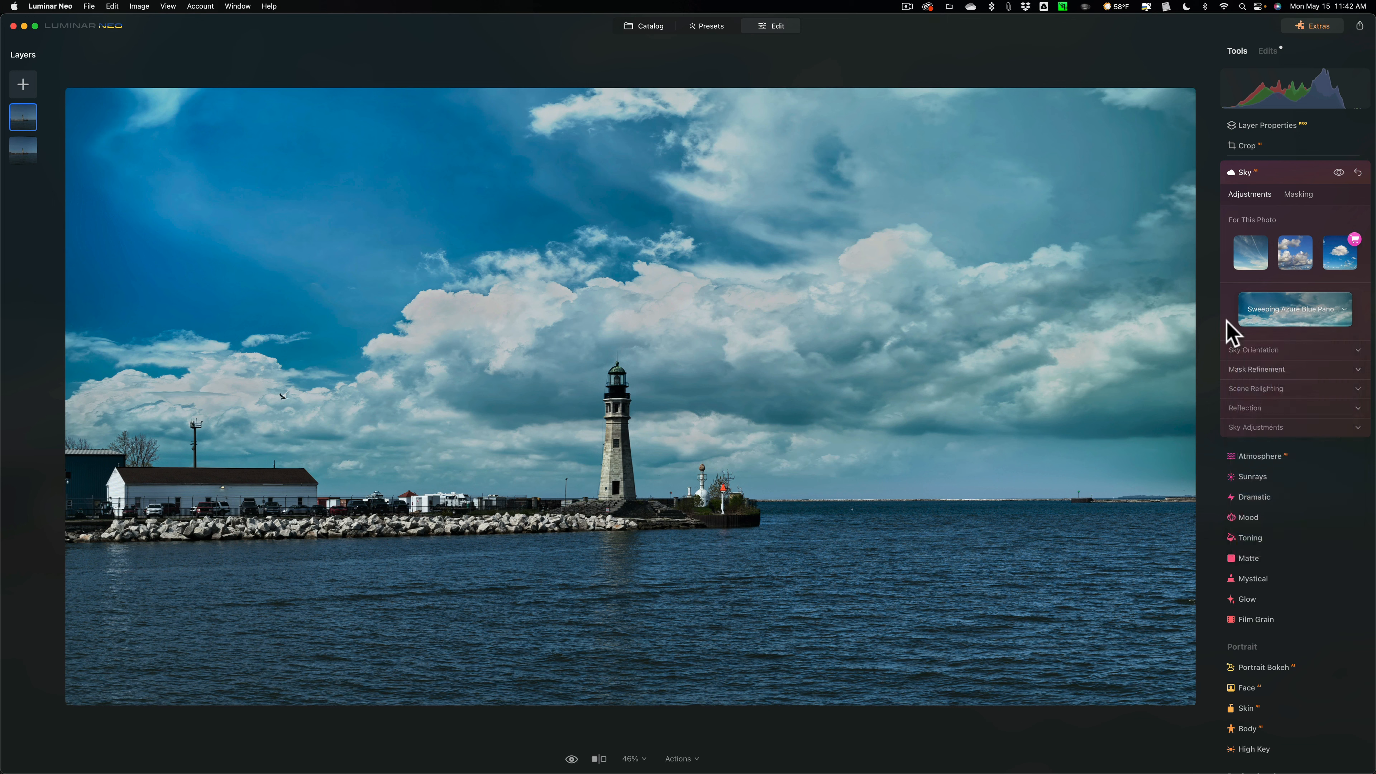
- In Sky Orientation, test the flipped sky and turn Flip off again, and set the Horizon Position to -8
{"action": "left_click", "coordinate": [1250, 349]}
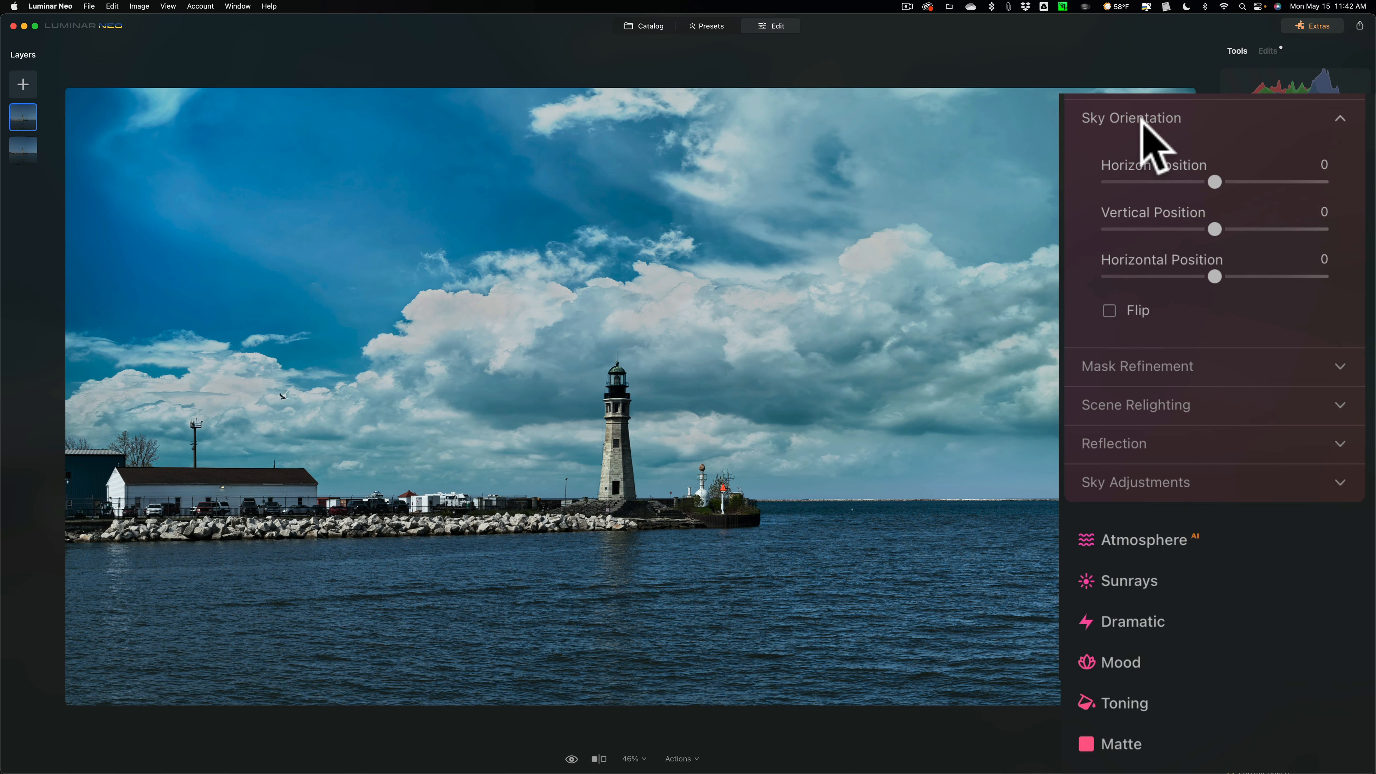
{"action": "left_click", "coordinate": [1107, 312]}
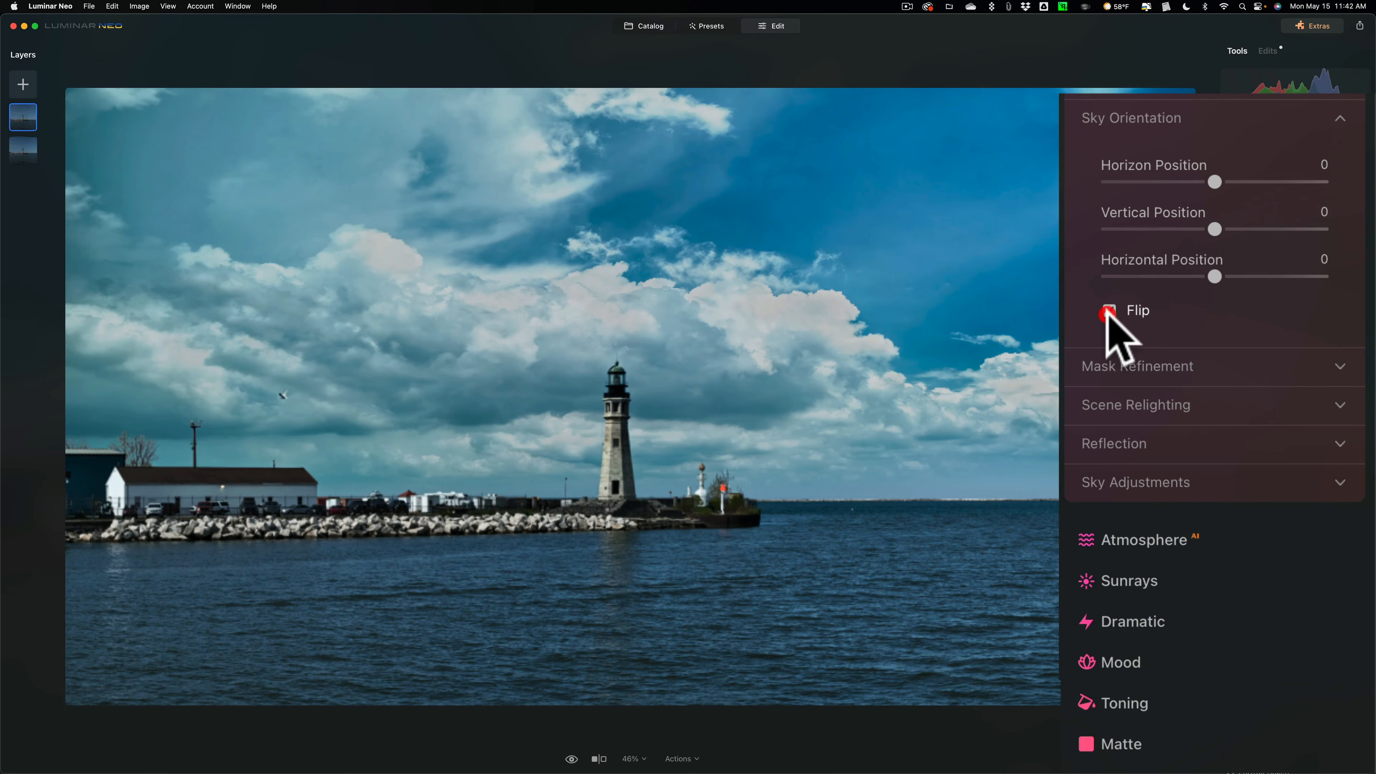
{"action": "left_click", "coordinate": [1107, 312]}
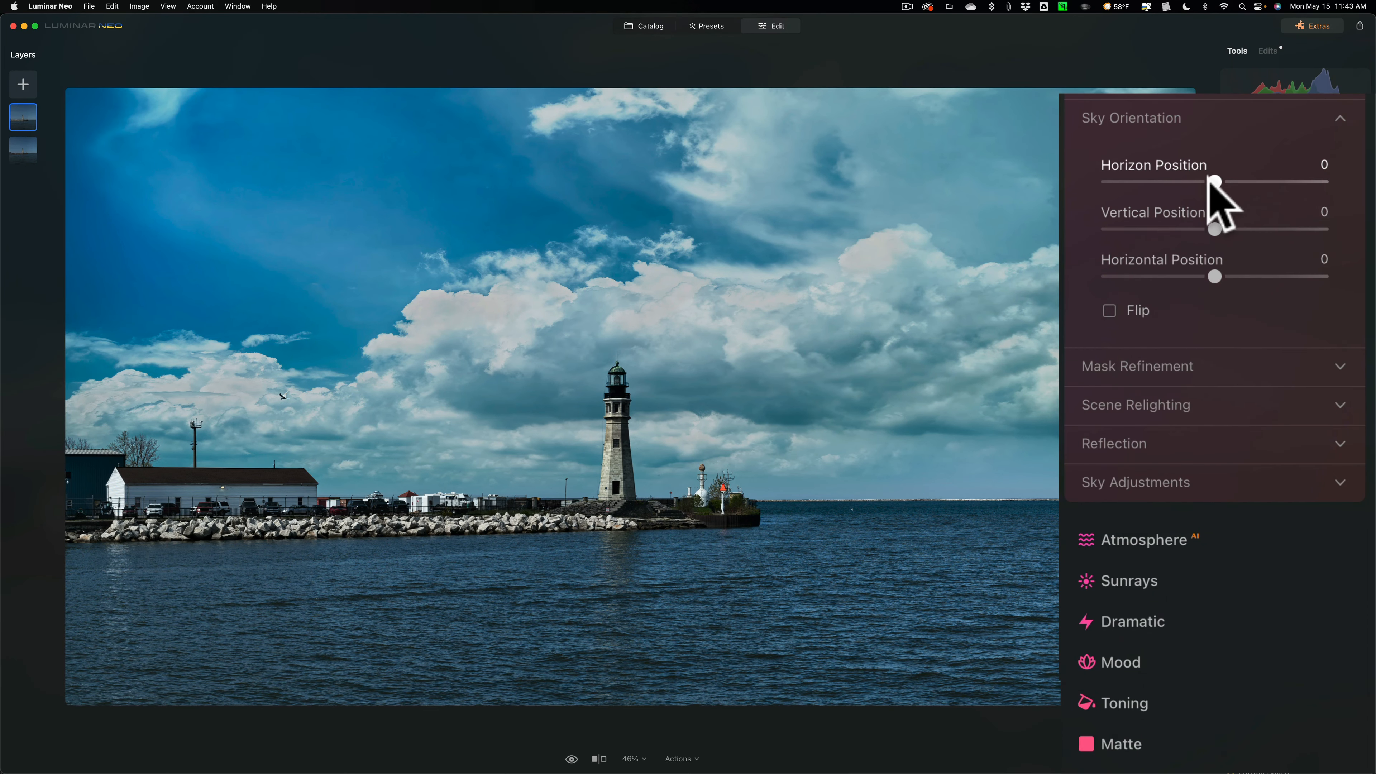
{"action": "left_click_drag", "start_coordinate": [1212, 182], "coordinate": [1216, 274]}
{"action": "left_click", "coordinate": [1210, 272]}
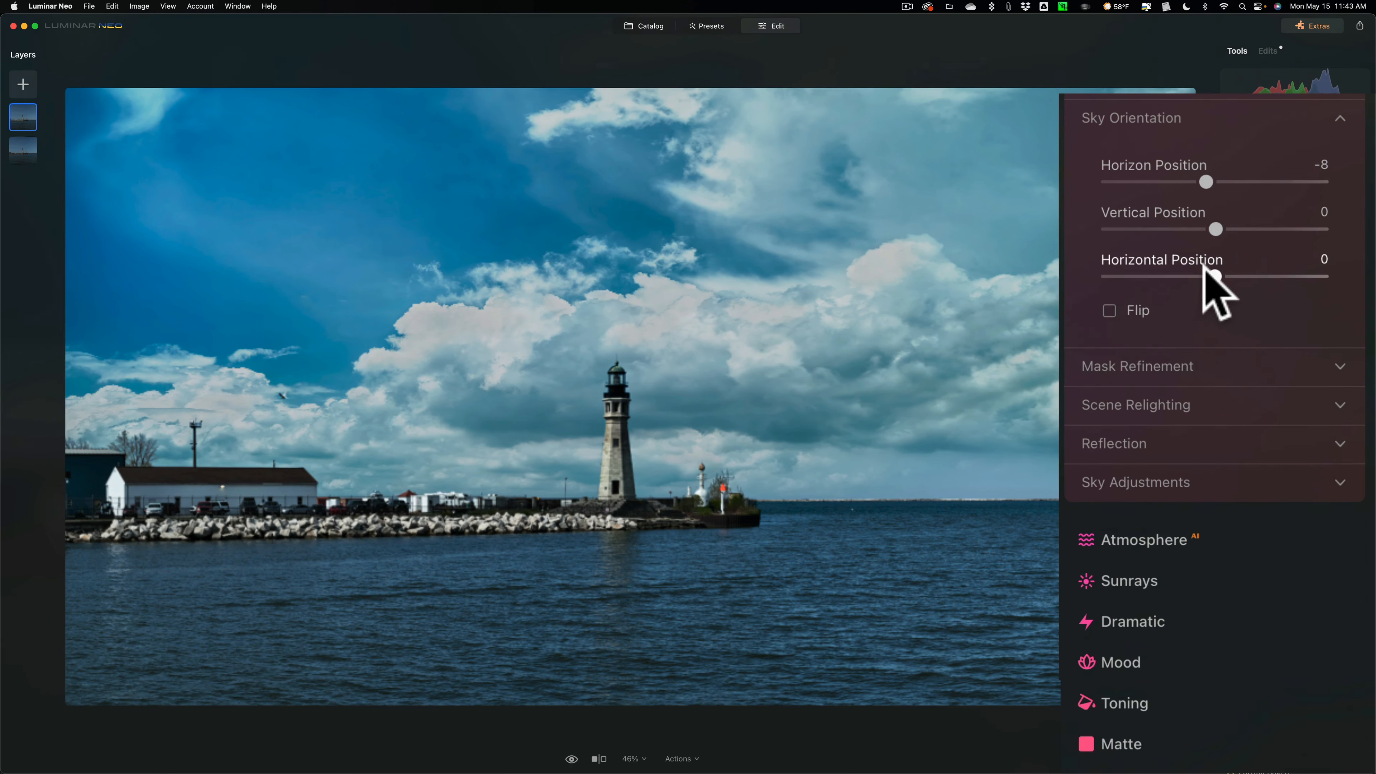
- Look over Mask Refinement, and in Scene Relighting set Relight Strength to 16 and Relight Saturation to 77, leaving Relight Human at 0
{"action": "left_click", "coordinate": [1180, 369]}
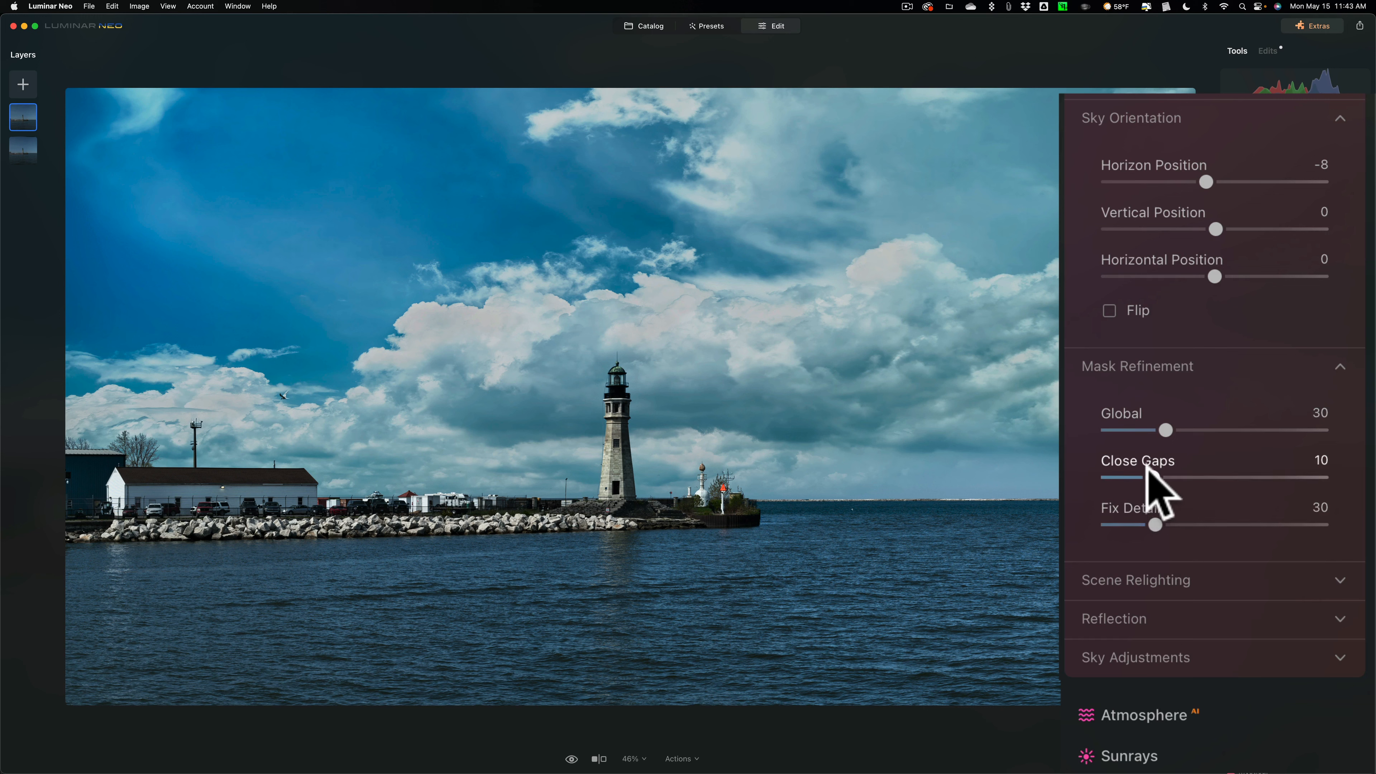
{"action": "left_click", "coordinate": [1110, 362]}
{"action": "left_click", "coordinate": [1132, 408]}
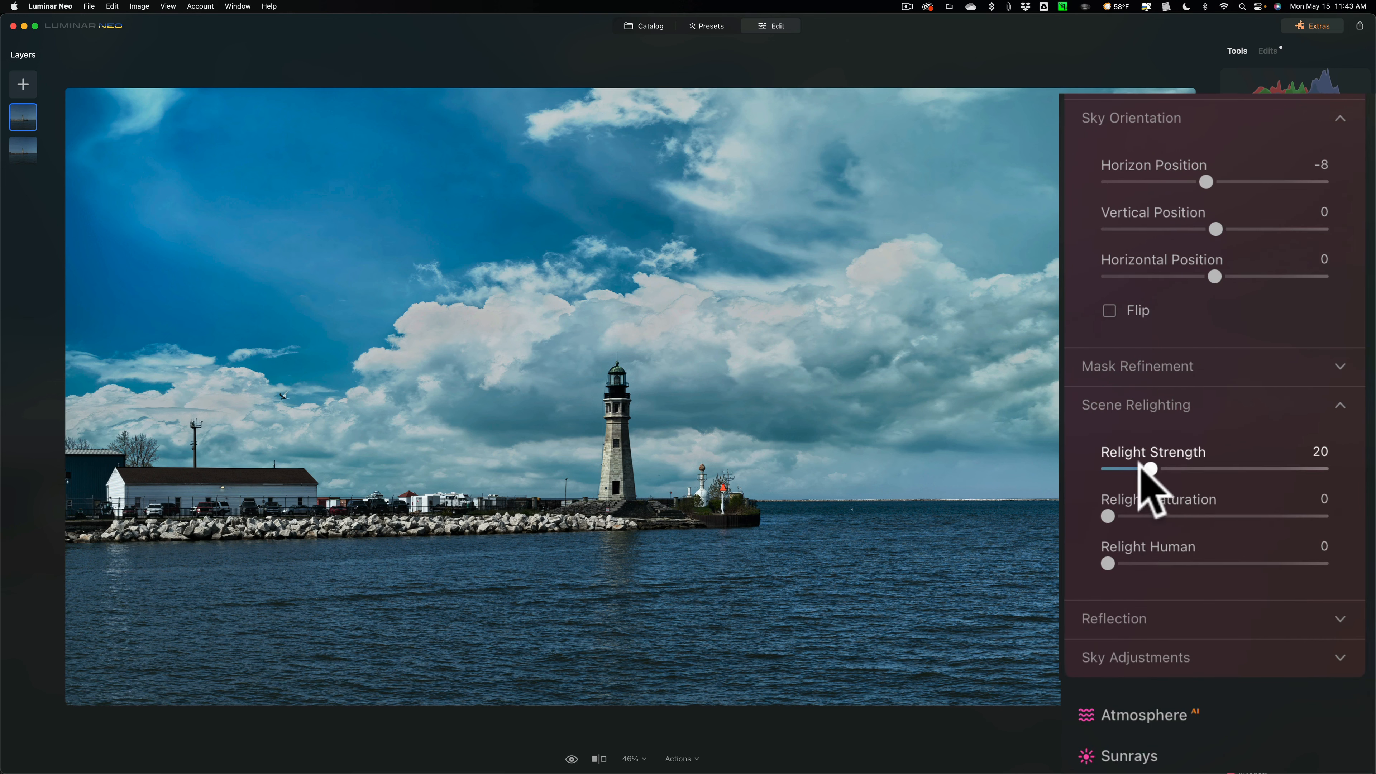
{"action": "mouse_move", "coordinate": [1151, 468]}
{"action": "left_mouse_down"}
{"action": "mouse_move", "coordinate": [1354, 464]}
{"action": "mouse_move", "coordinate": [1137, 471]}
{"action": "left_mouse_up"}
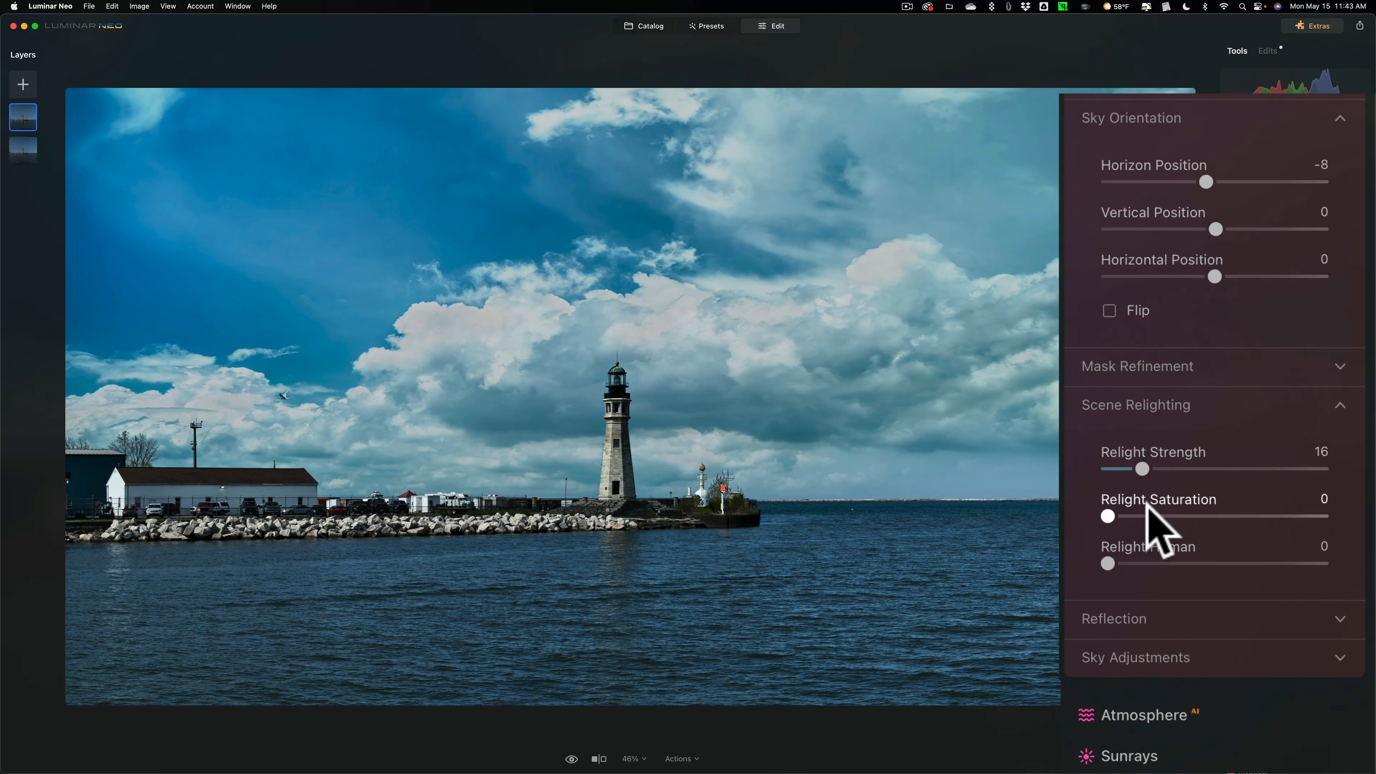
{"action": "left_click_drag", "start_coordinate": [1134, 516], "coordinate": [1273, 513]}
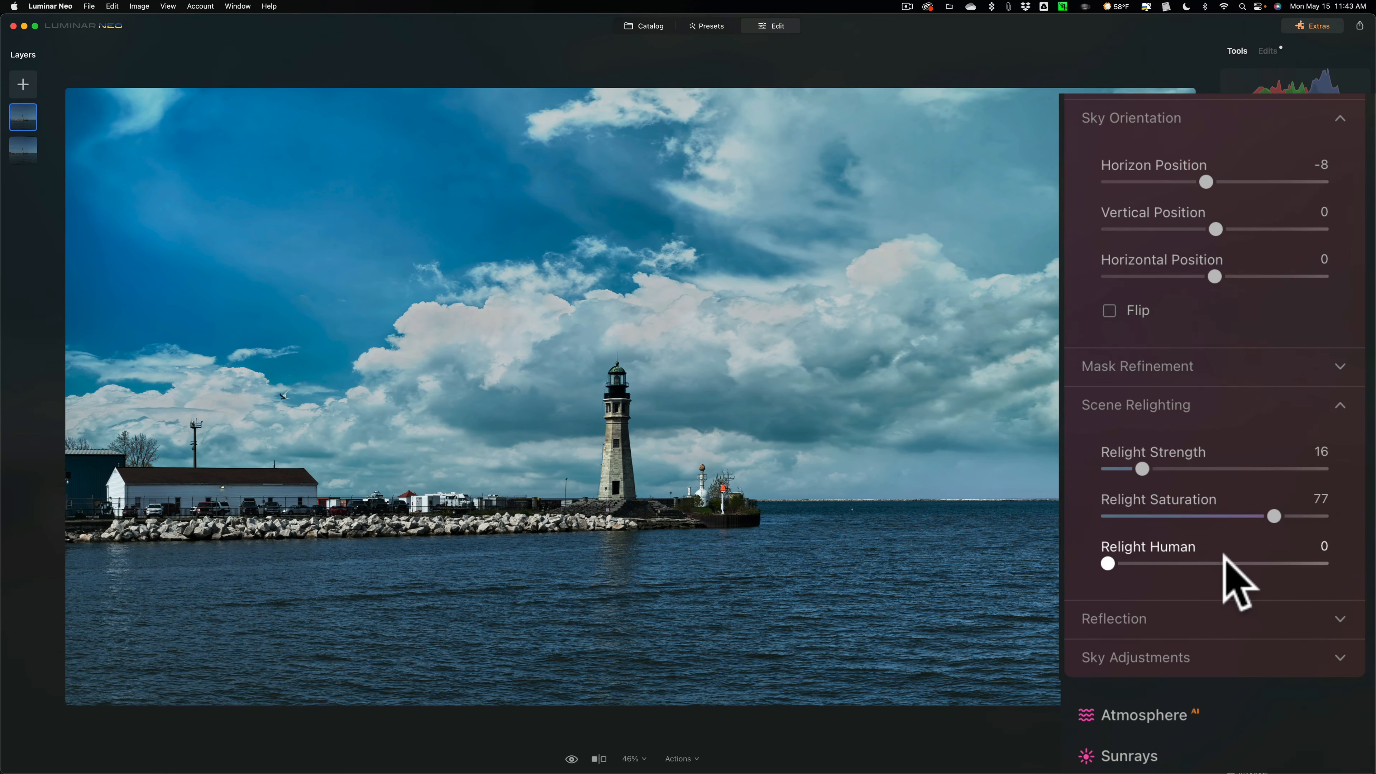
{"action": "left_click_drag", "start_coordinate": [1223, 562], "coordinate": [1102, 564]}
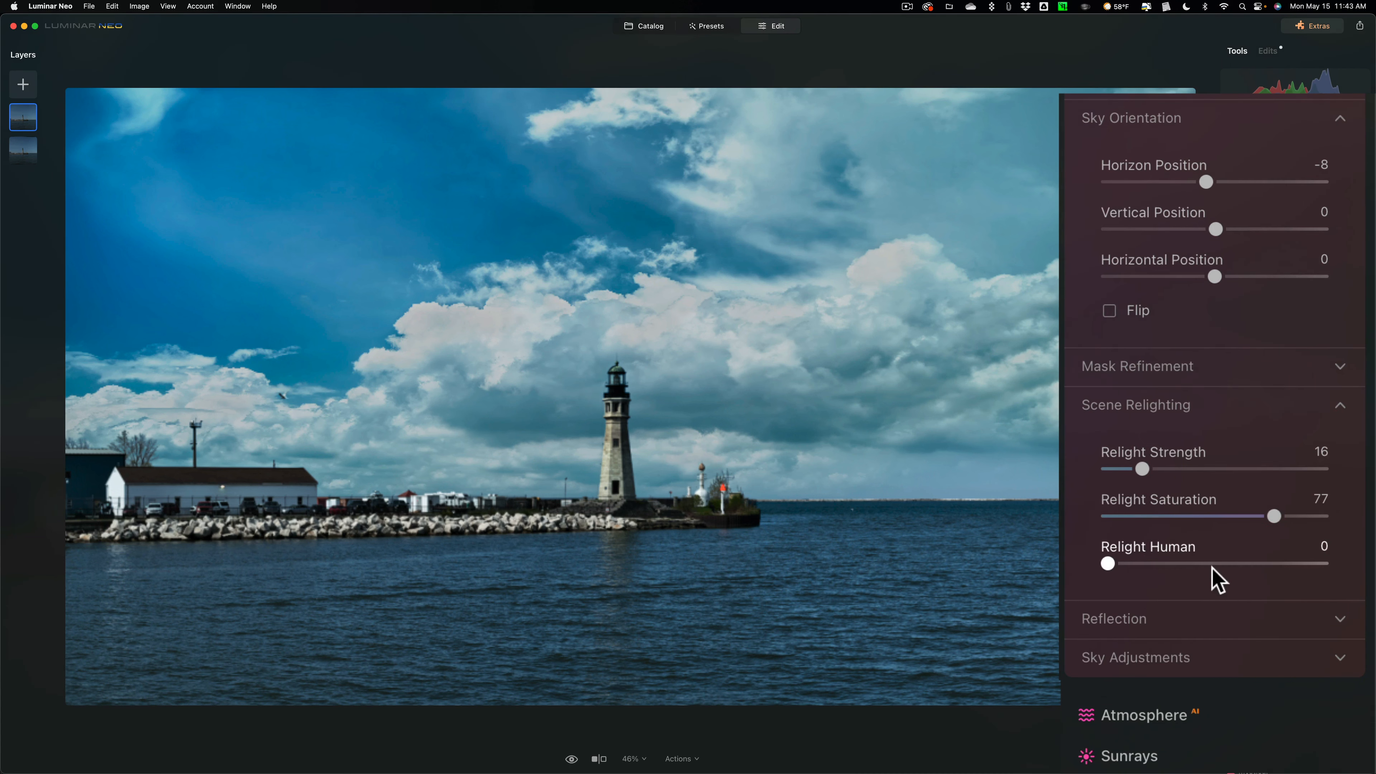
{"action": "left_click", "coordinate": [1153, 406]}
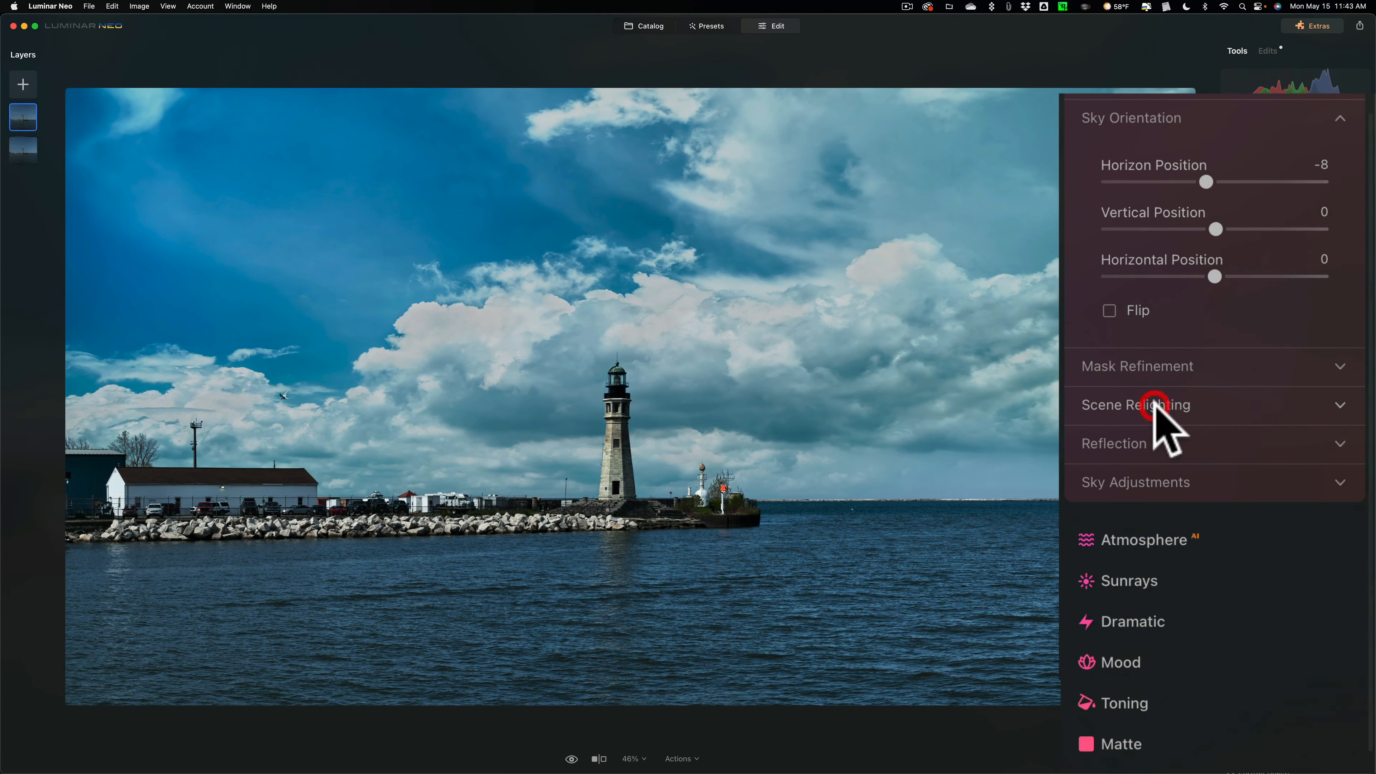
- Adjust the sky's reflection in the water by setting Reflection Amount to 36
{"action": "left_click", "coordinate": [1156, 443]}
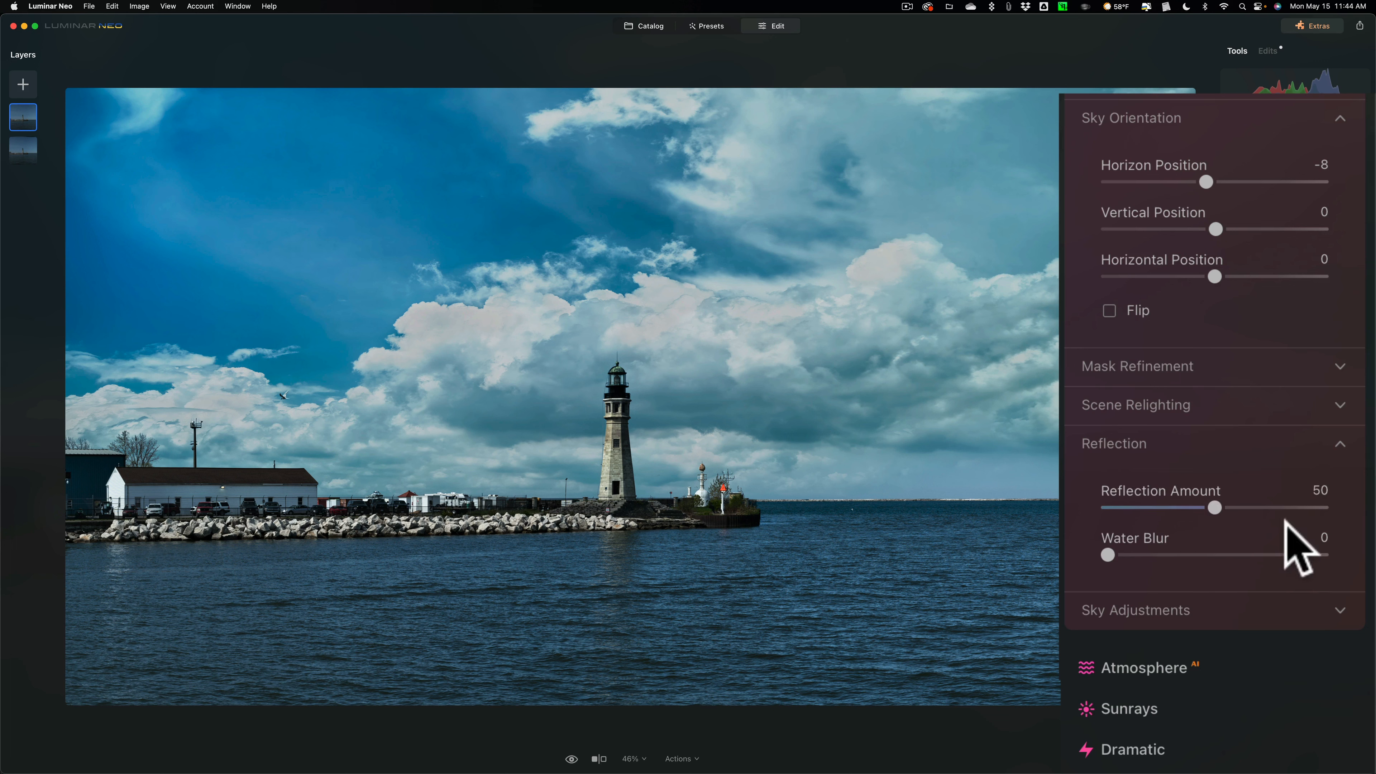
{"action": "left_click", "coordinate": [1285, 507]}
{"action": "left_click_drag", "start_coordinate": [1288, 507], "coordinate": [1185, 508]}
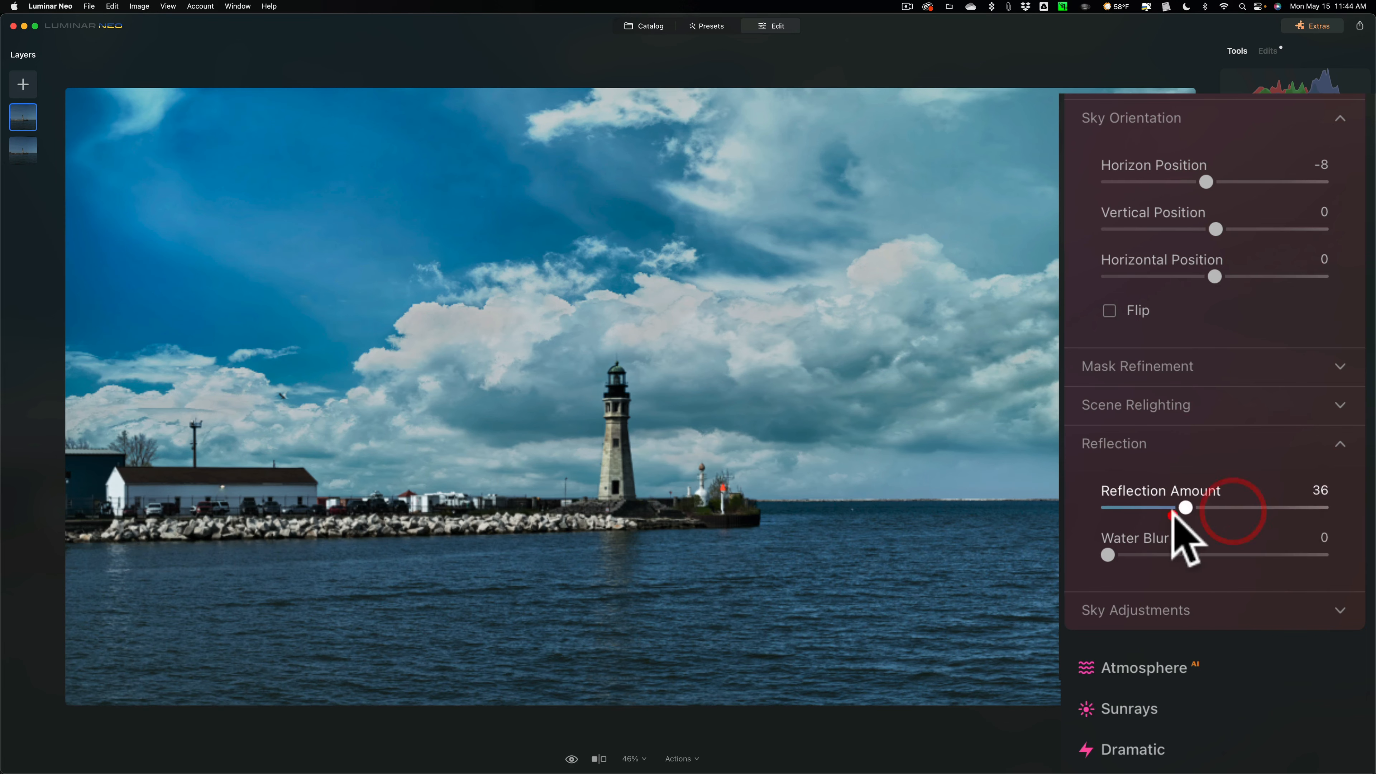
{"action": "left_click", "coordinate": [1159, 443]}
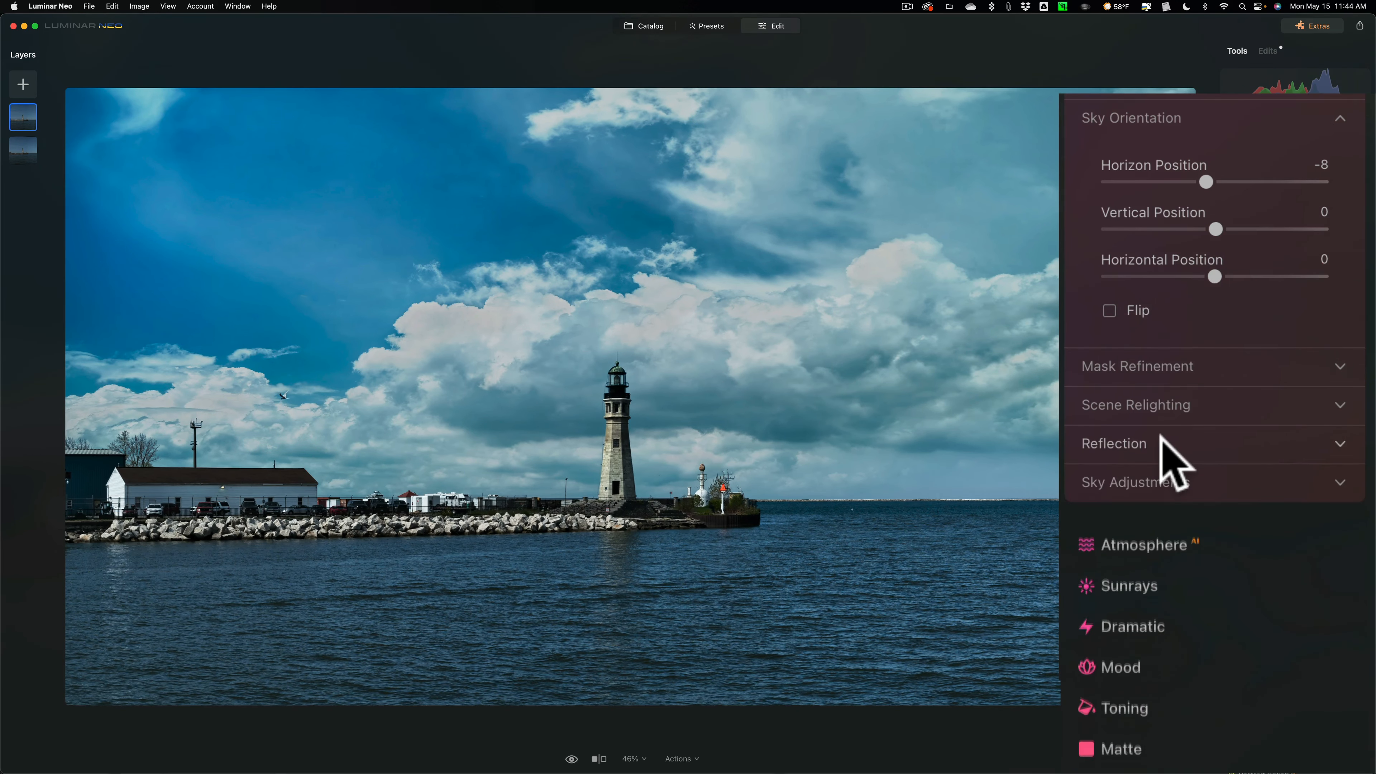
- In Sky Adjustments, test the Defocus, Atmospheric Haze and Warmth effects on the sky and reset each to 0
{"action": "left_click", "coordinate": [1162, 481]}
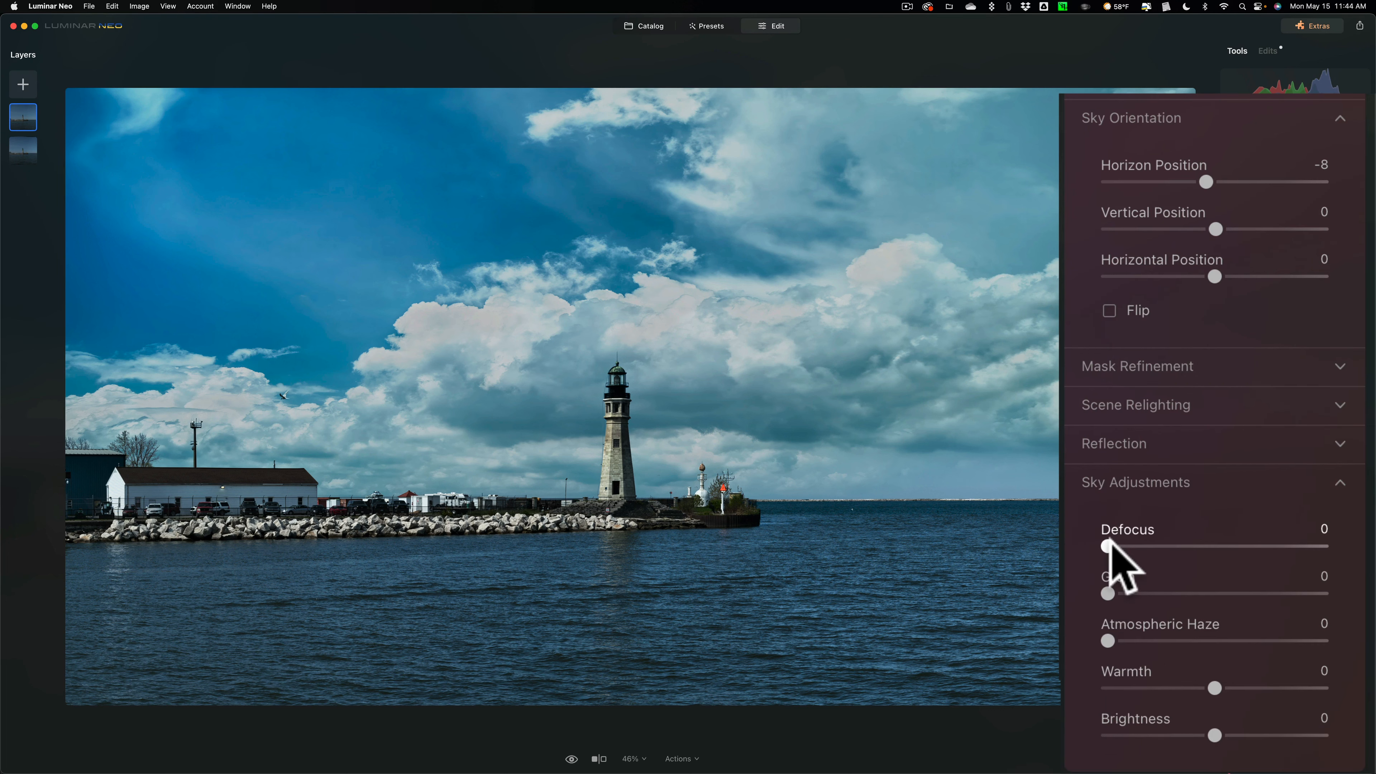
{"action": "left_click_drag", "start_coordinate": [1108, 546], "coordinate": [1081, 553]}
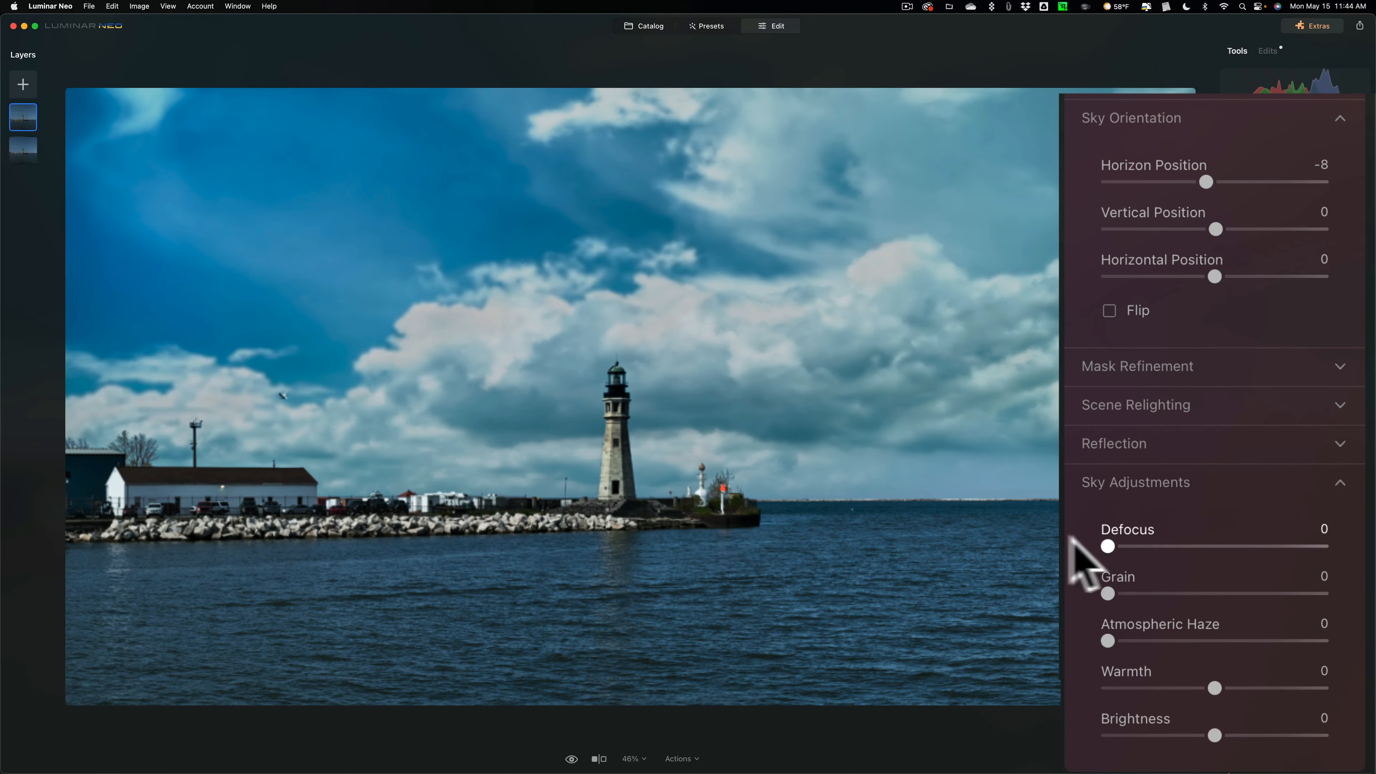
{"action": "left_click", "coordinate": [1181, 558]}
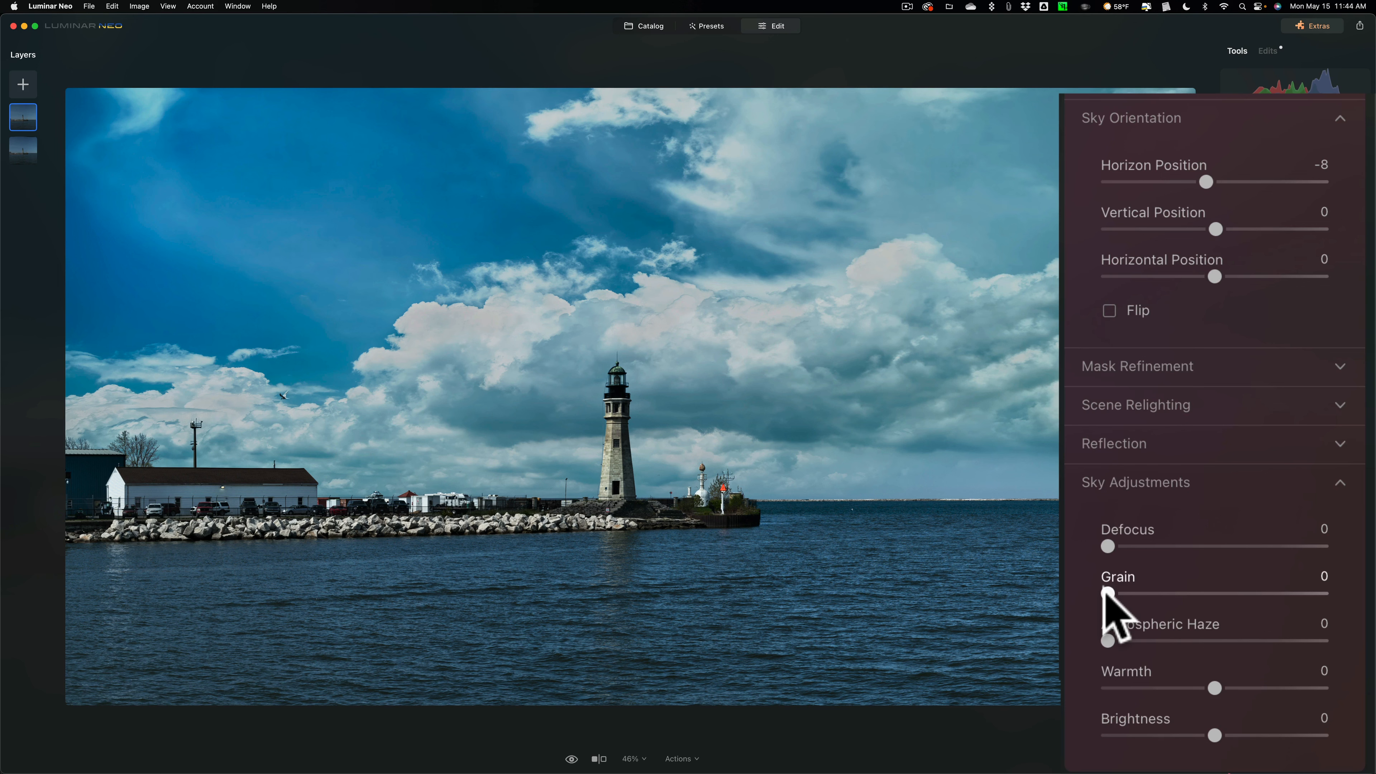
{"action": "left_click_drag", "start_coordinate": [1107, 640], "coordinate": [1205, 641]}
{"action": "double_click", "coordinate": [1205, 640]}
{"action": "left_click", "coordinate": [1215, 687]}
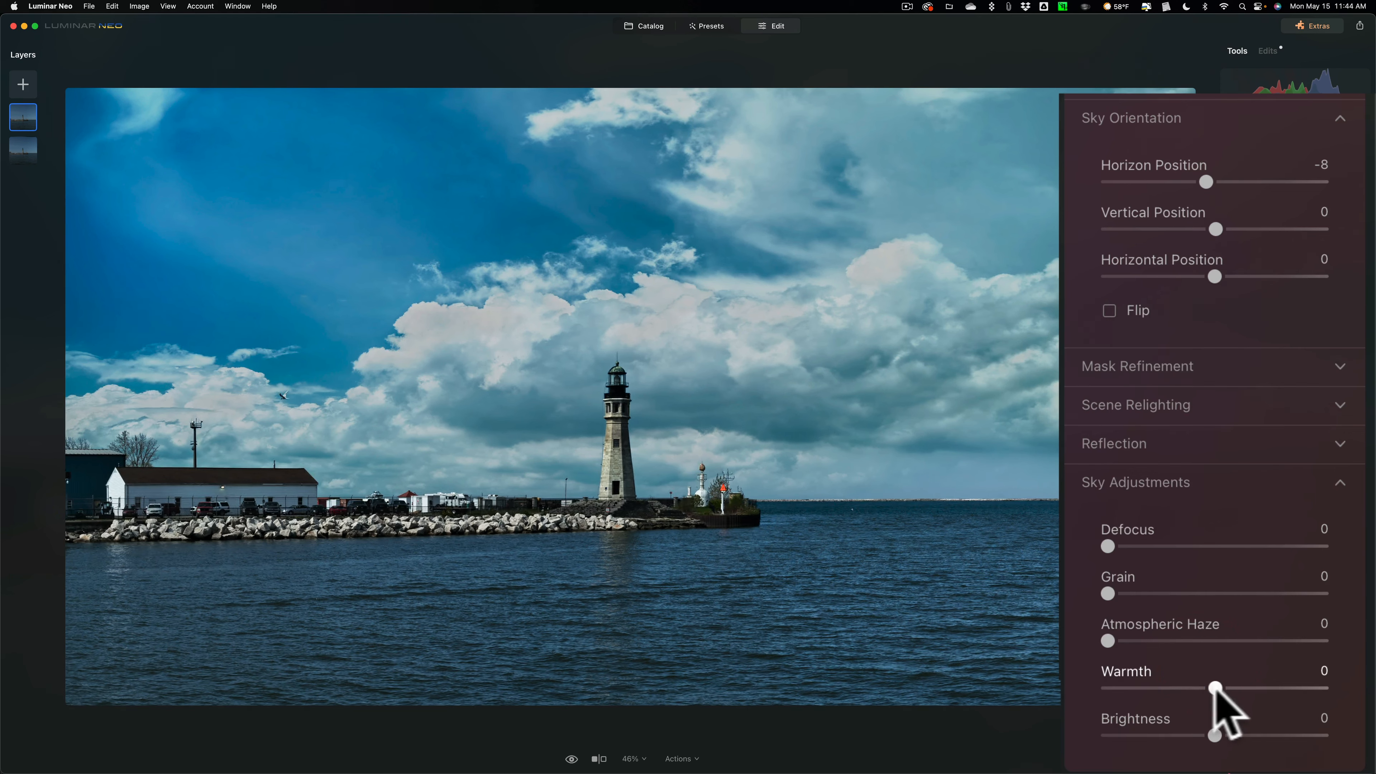
{"action": "left_click_drag", "start_coordinate": [1216, 688], "coordinate": [1153, 688]}
{"action": "double_click", "coordinate": [1153, 688]}
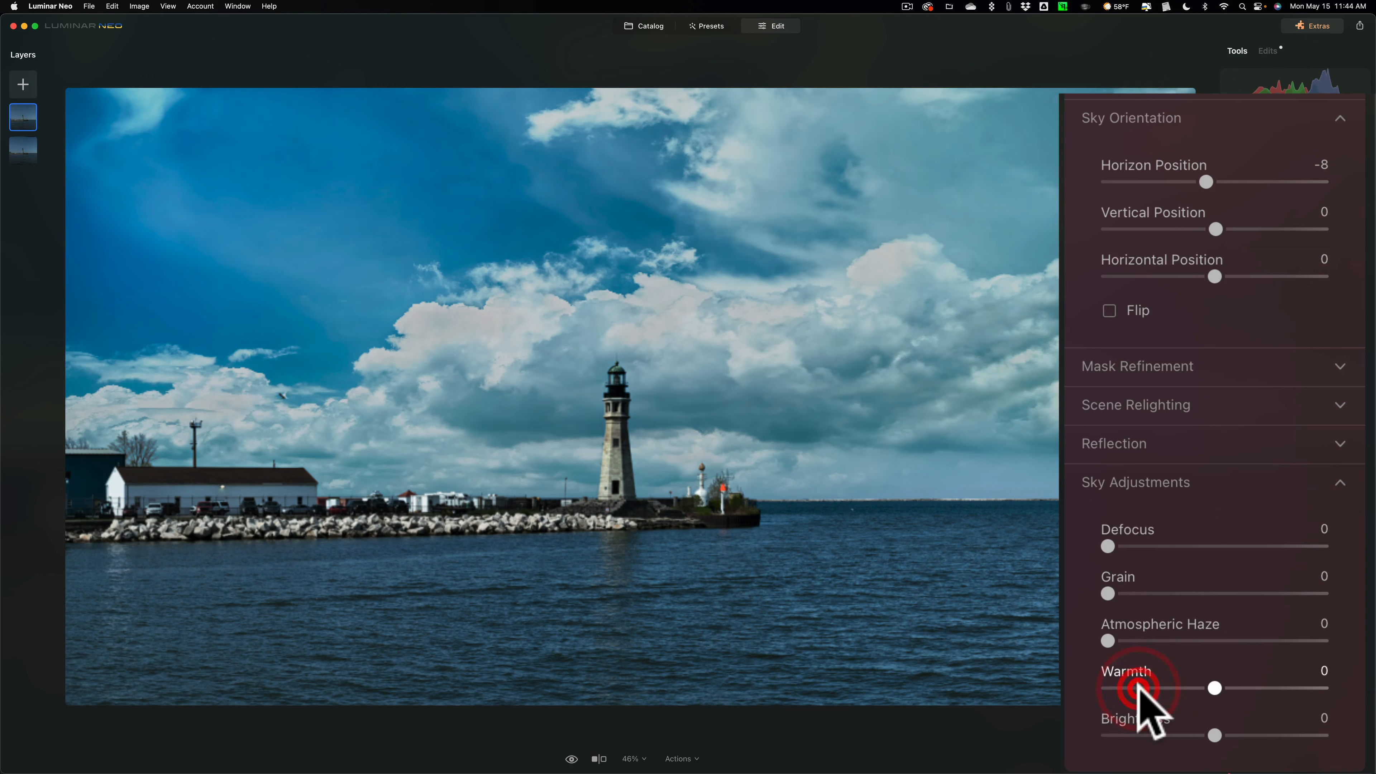
- Set the replaced sky's Brightness to 42 and close the Sky tool
{"action": "left_click_drag", "start_coordinate": [1214, 735], "coordinate": [1257, 727]}
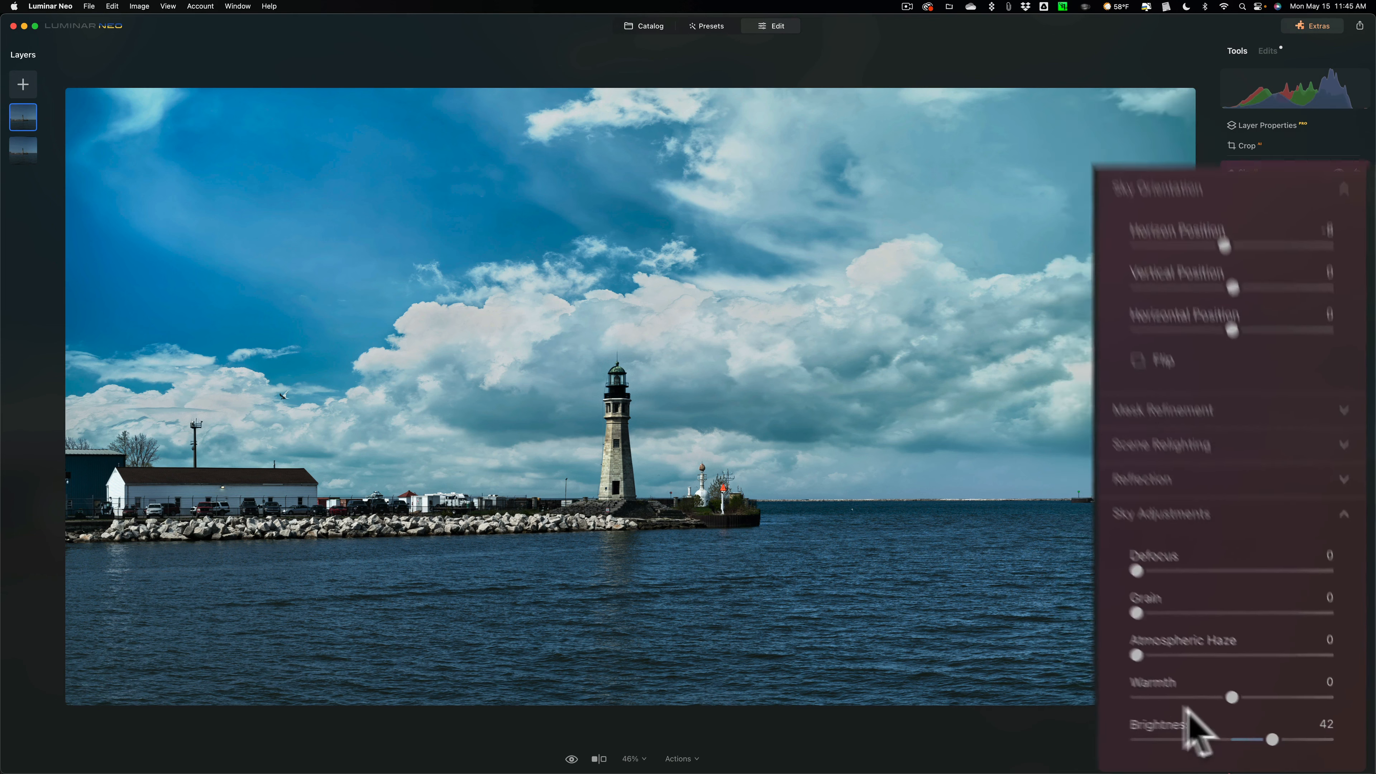
{"action": "left_click", "coordinate": [1291, 530]}
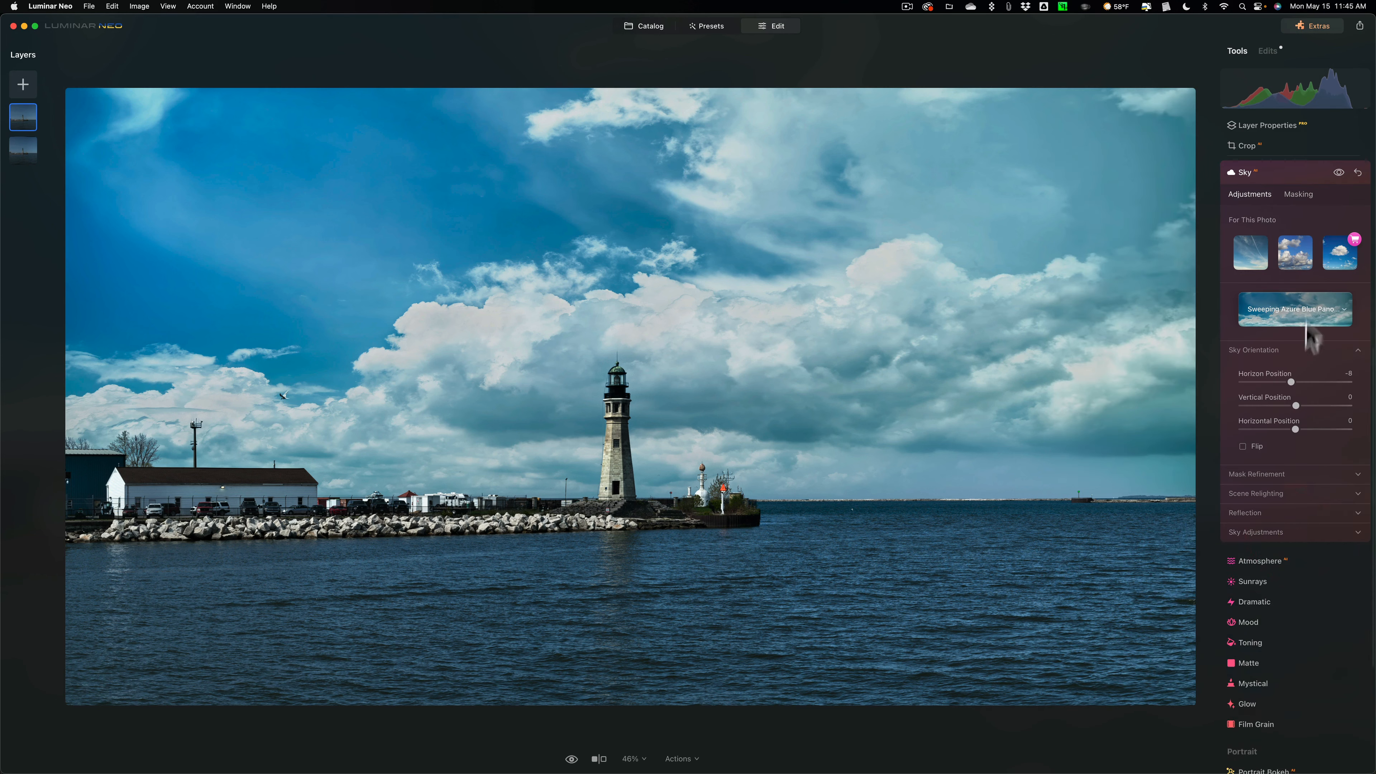
{"action": "left_click", "coordinate": [1313, 351]}
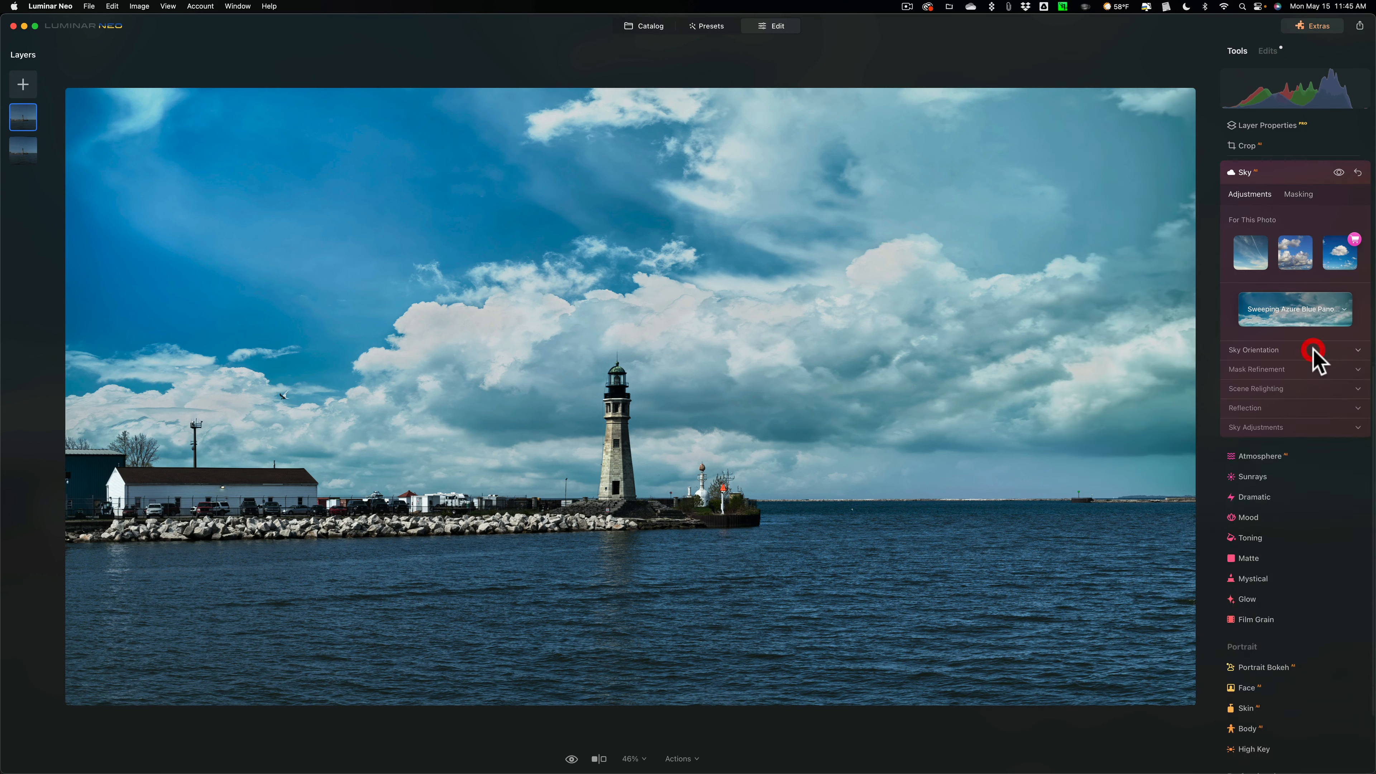
{"action": "left_click", "coordinate": [1282, 175]}
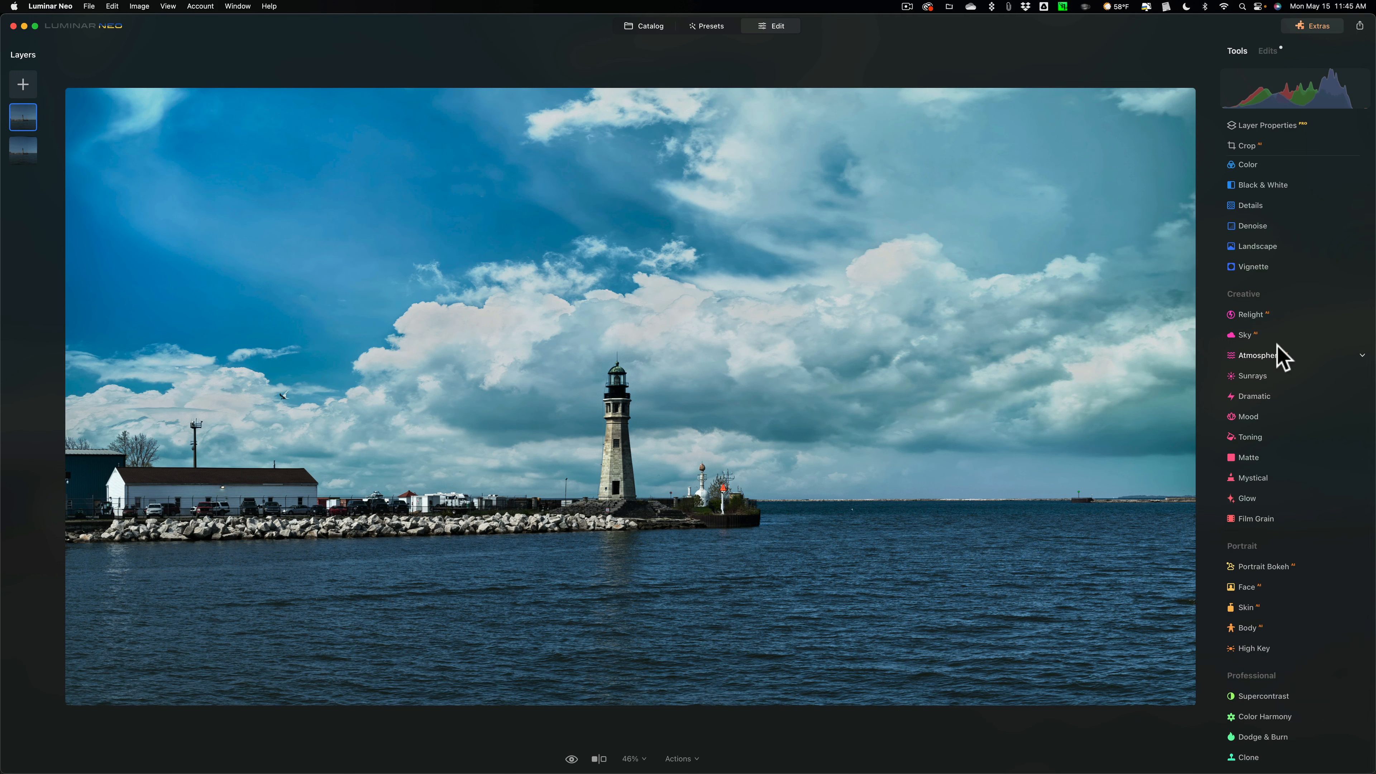
- Raise the image's Saturation to 11 with the Color tool and close the tool
{"action": "scroll", "coordinate": [1265, 374], "scroll_direction": "up", "scroll_amount": 5}
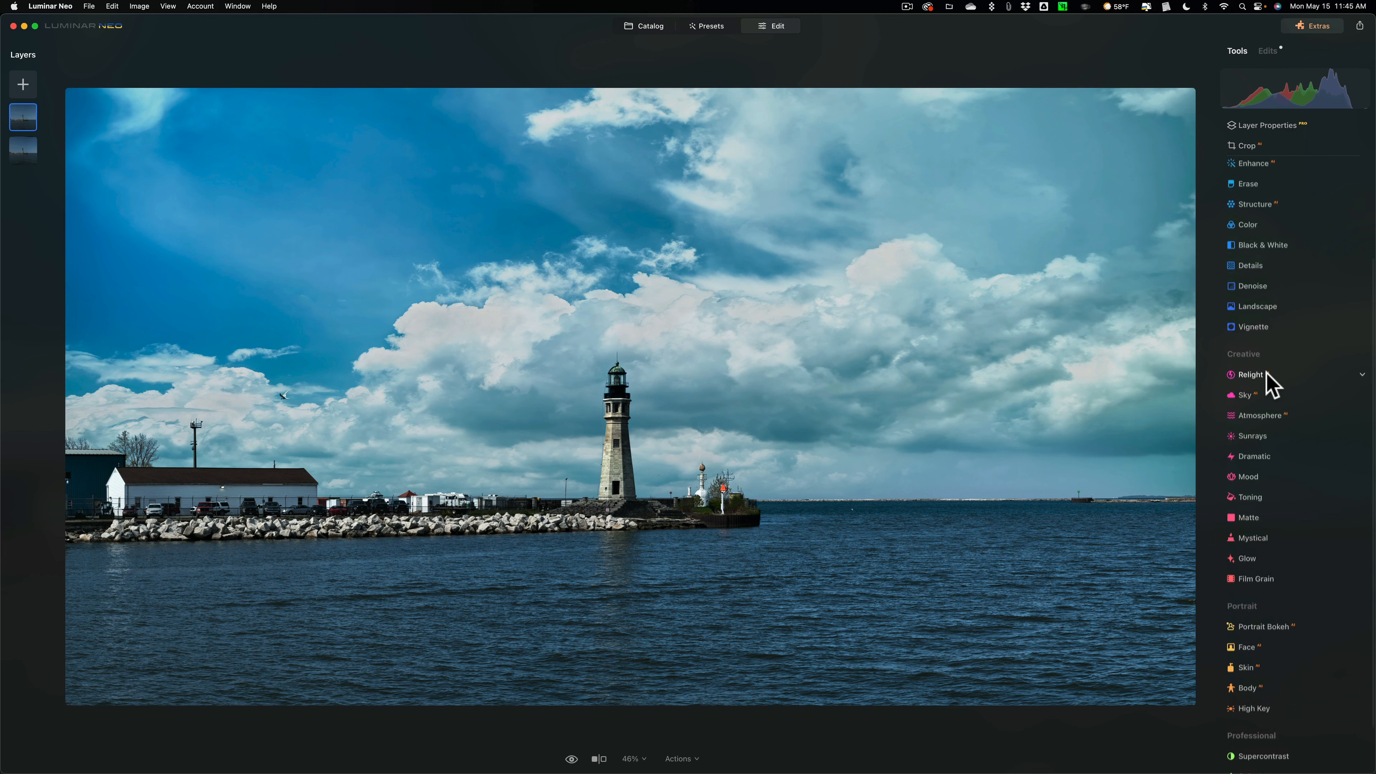
{"action": "left_click", "coordinate": [1251, 353]}
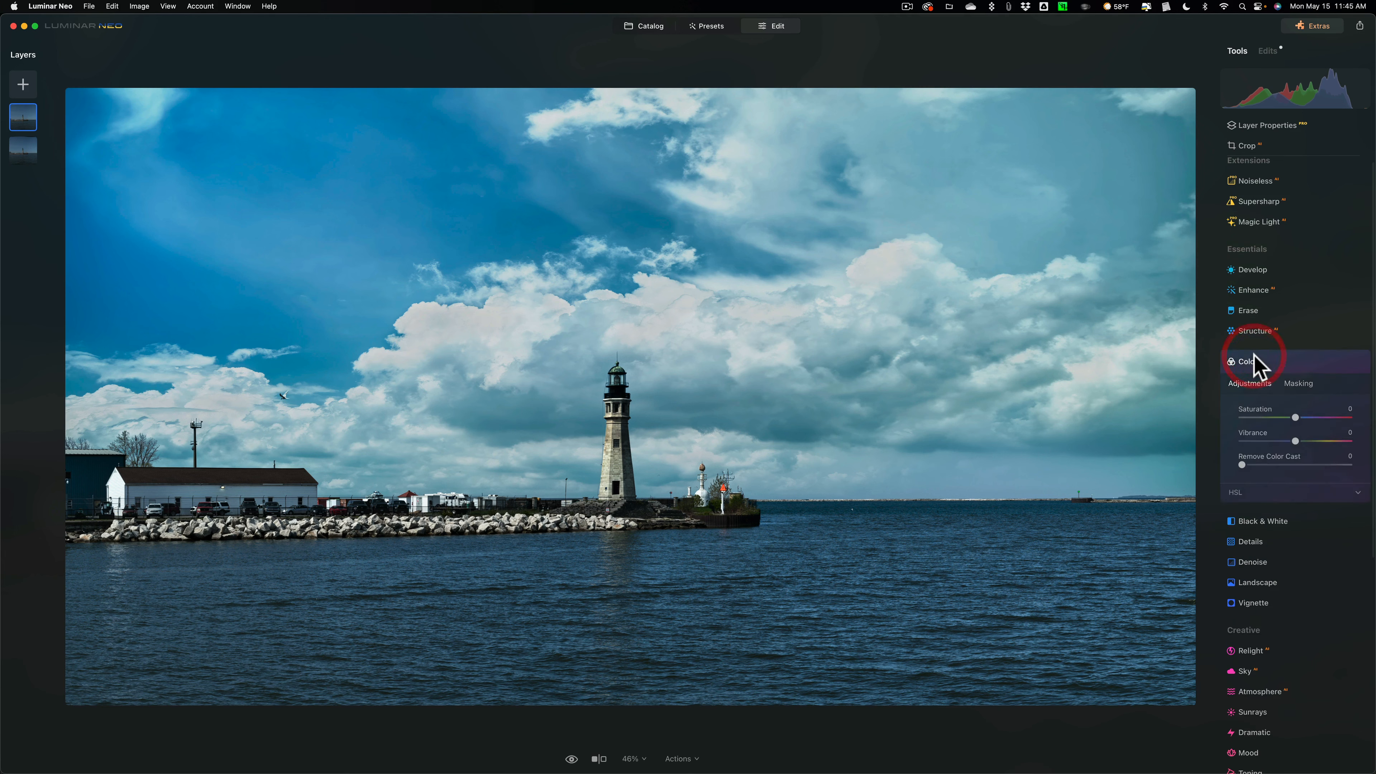
{"action": "left_click_drag", "start_coordinate": [1217, 407], "coordinate": [1301, 417]}
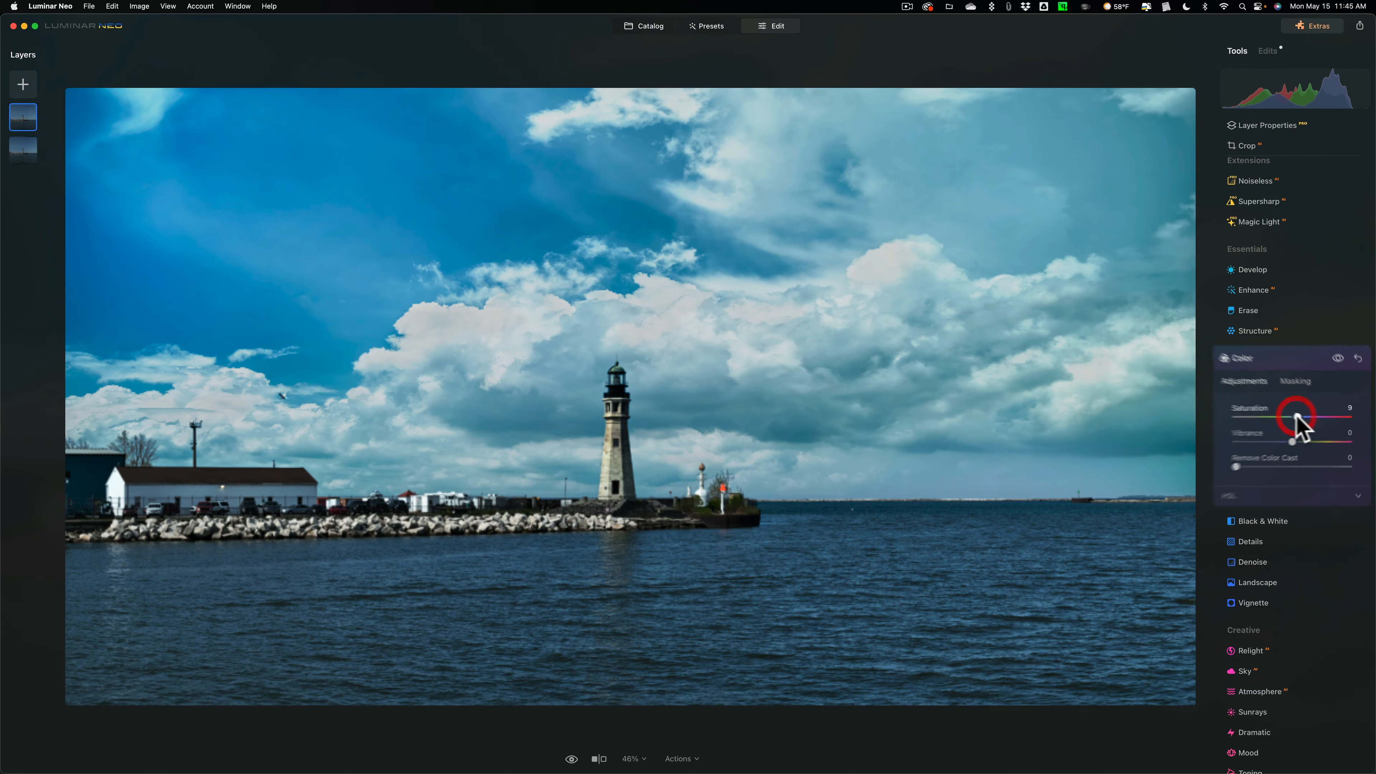
{"action": "left_click", "coordinate": [1301, 417]}
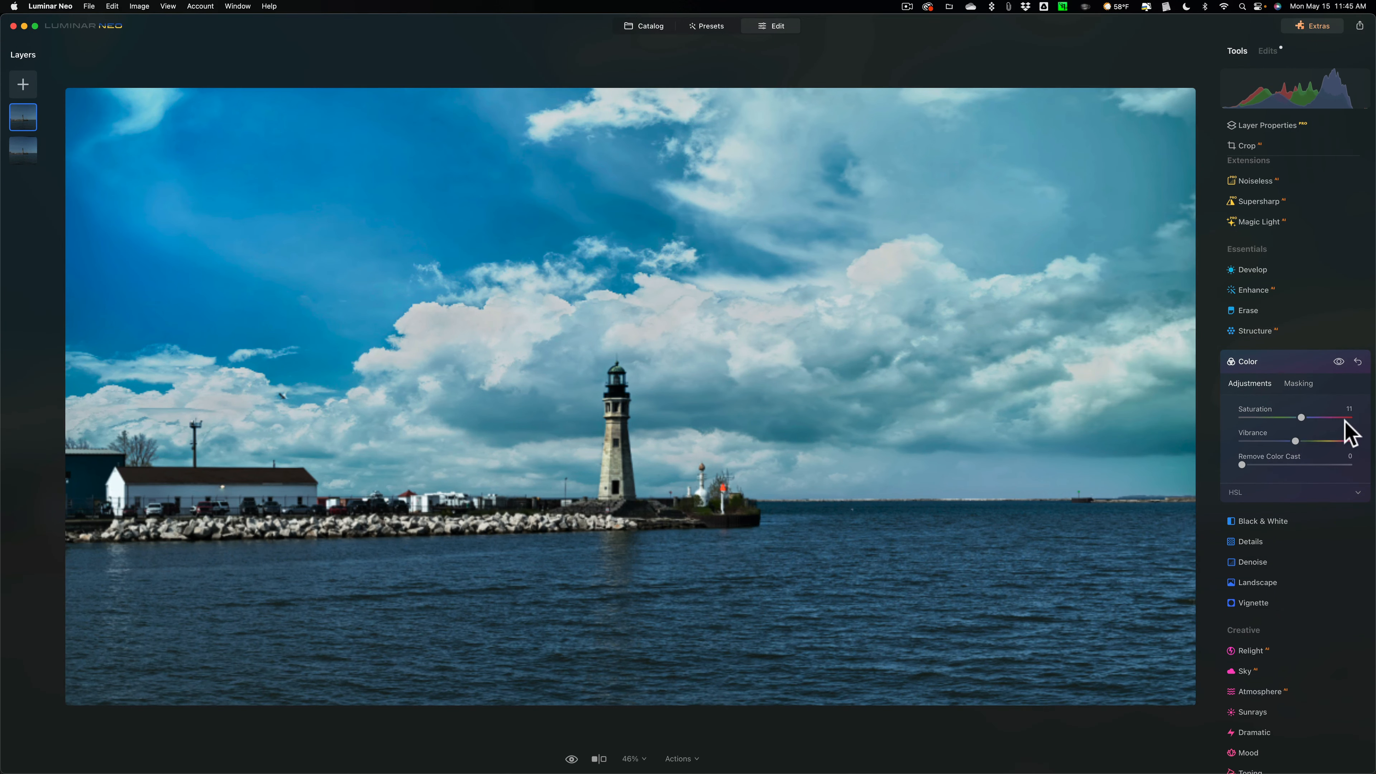
{"action": "left_click", "coordinate": [1276, 360]}
- Warm the image by setting Warmth to 35 in Color Harmony, and close the tool
{"action": "scroll", "coordinate": [1289, 421], "scroll_direction": "down", "scroll_amount": 5}
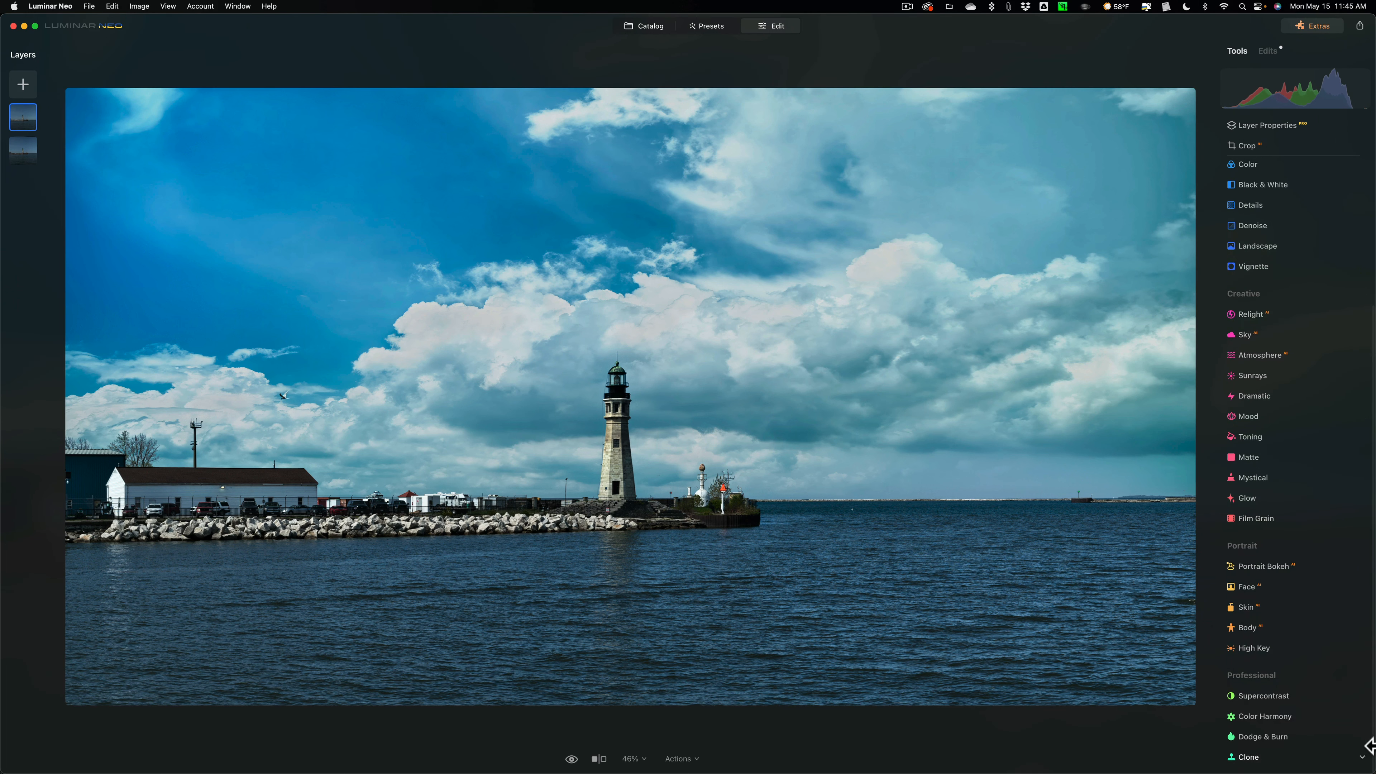
{"action": "left_click", "coordinate": [1269, 717]}
{"action": "scroll", "coordinate": [1293, 700], "scroll_direction": "down", "scroll_amount": 3}
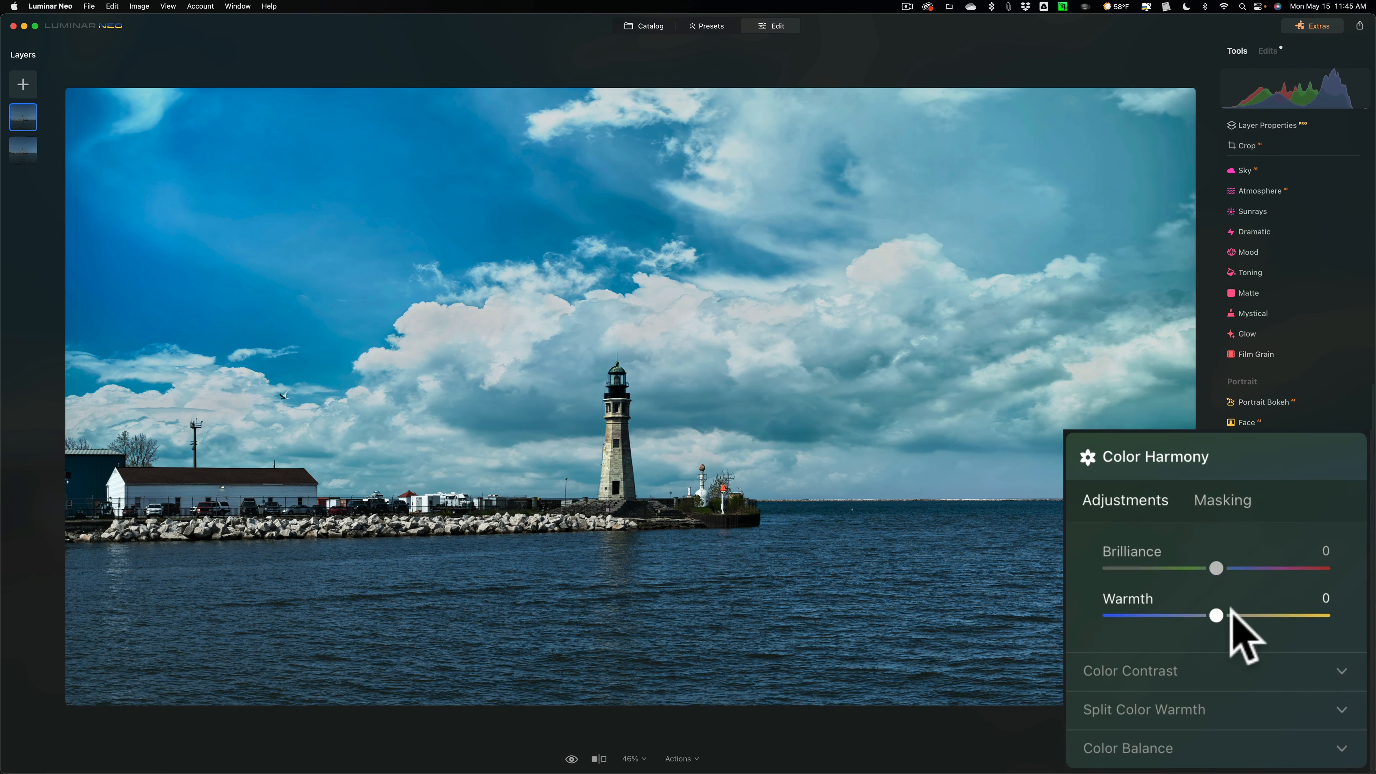
{"action": "left_click_drag", "start_coordinate": [1215, 614], "coordinate": [1312, 641]}
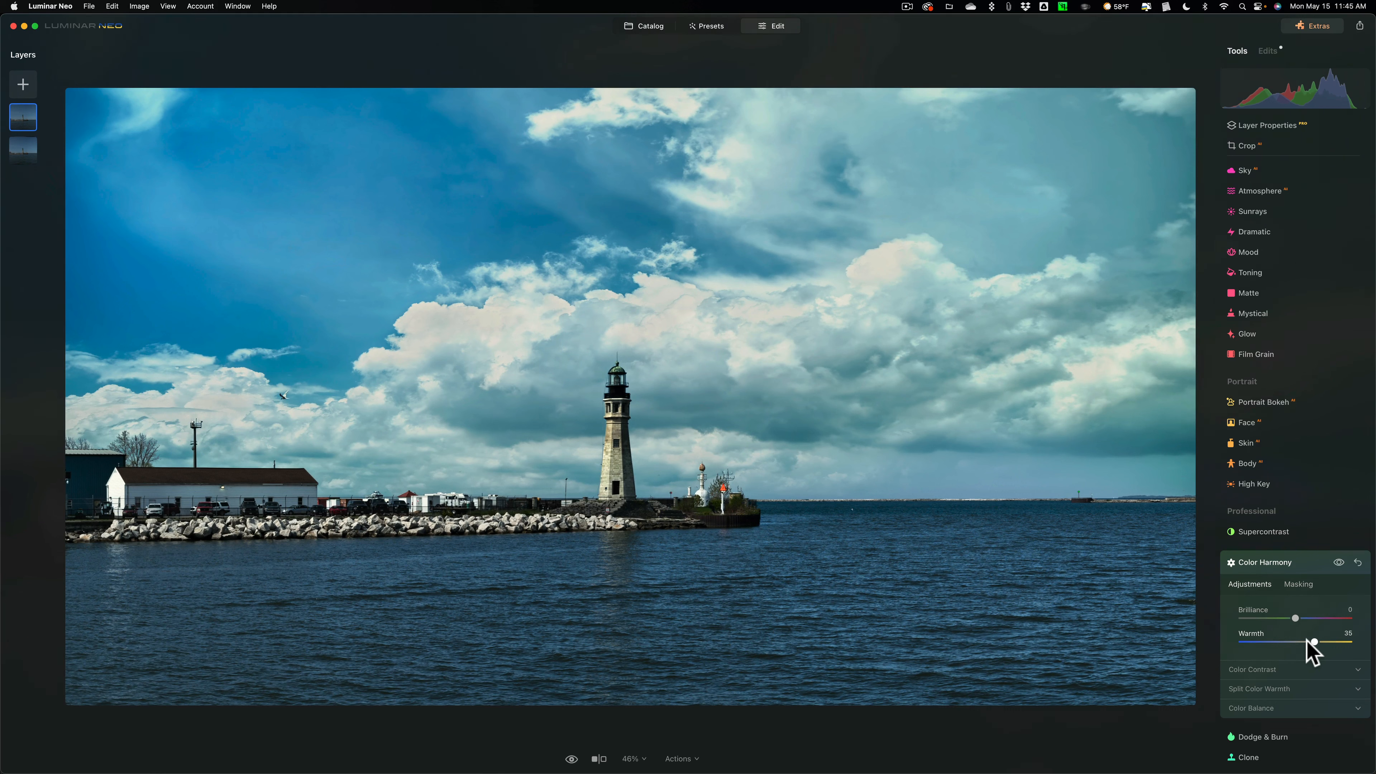
{"action": "left_click", "coordinate": [1313, 568]}
- Darken the image's edges by setting the Vignette Amount to -22, and close the tool
{"action": "scroll", "coordinate": [1314, 569], "scroll_direction": "up", "scroll_amount": 8}
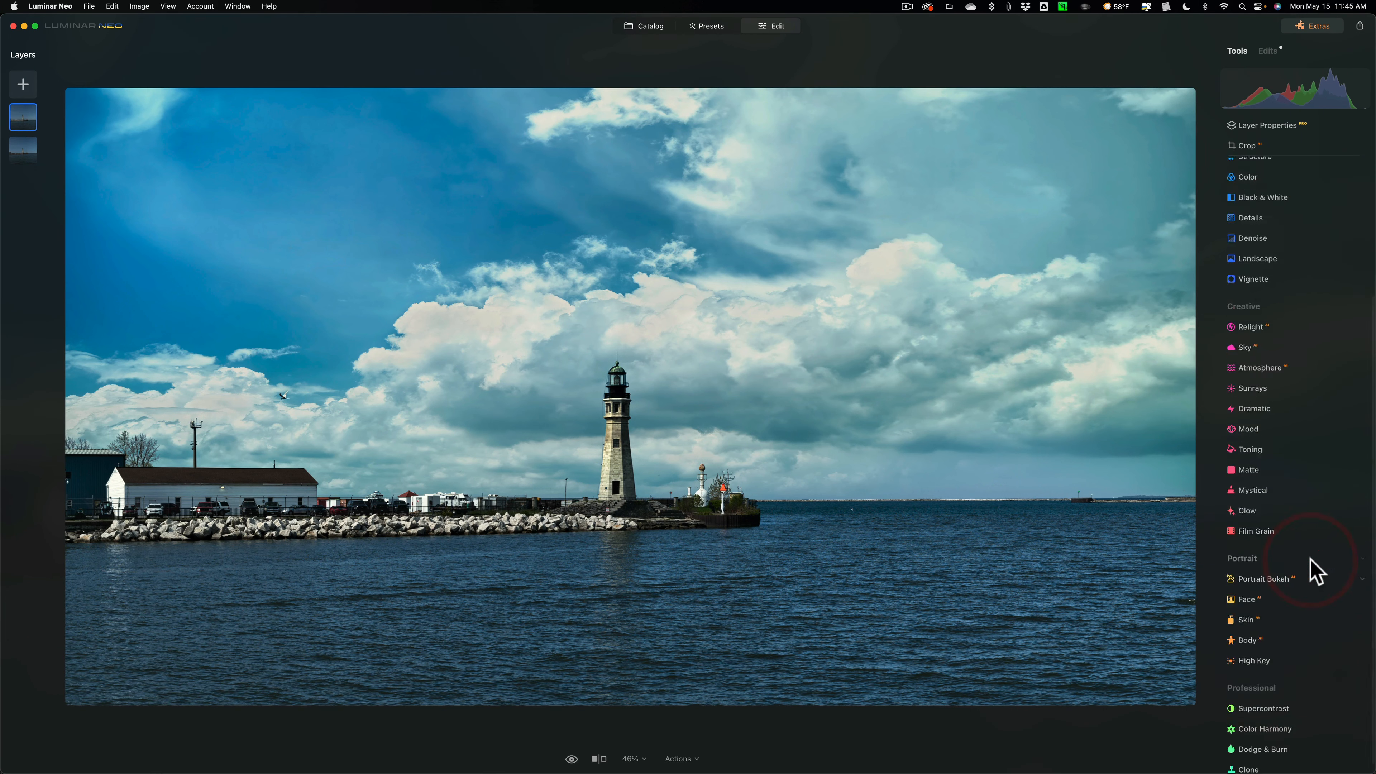
{"action": "left_click", "coordinate": [1255, 458]}
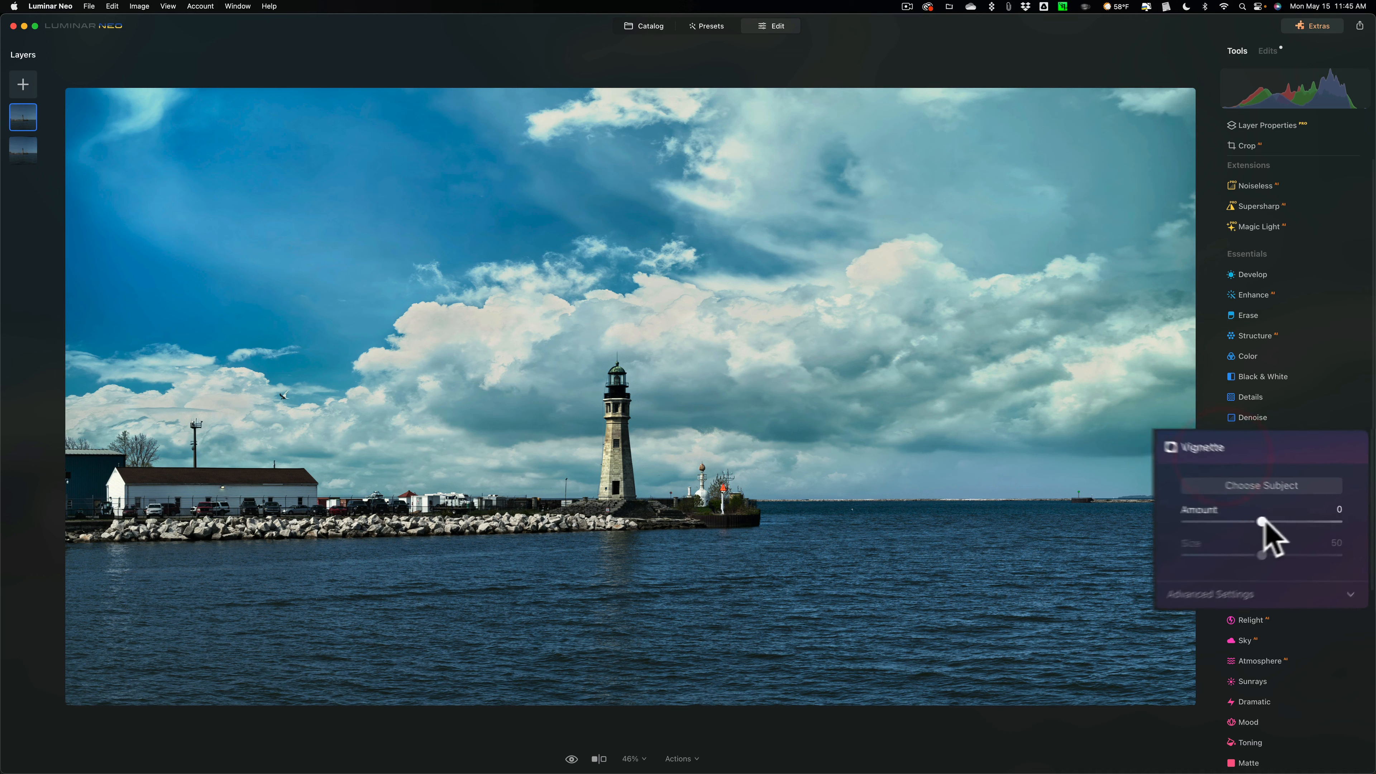
{"action": "mouse_move", "coordinate": [1213, 522]}
{"action": "left_mouse_down"}
{"action": "mouse_move", "coordinate": [1187, 521]}
{"action": "mouse_move", "coordinate": [1227, 522]}
{"action": "mouse_move", "coordinate": [1170, 521]}
{"action": "mouse_move", "coordinate": [1192, 521]}
{"action": "left_mouse_up"}
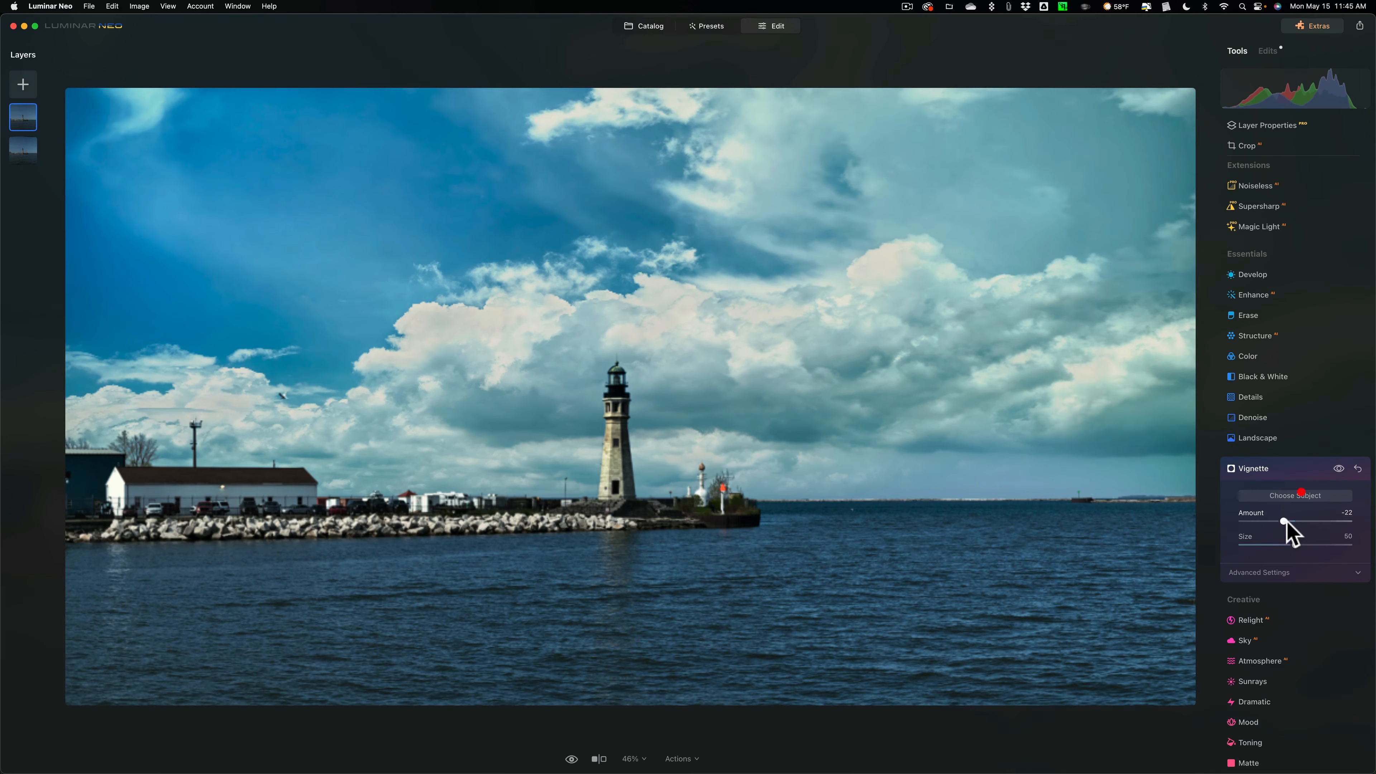
{"action": "left_click", "coordinate": [1309, 469]}
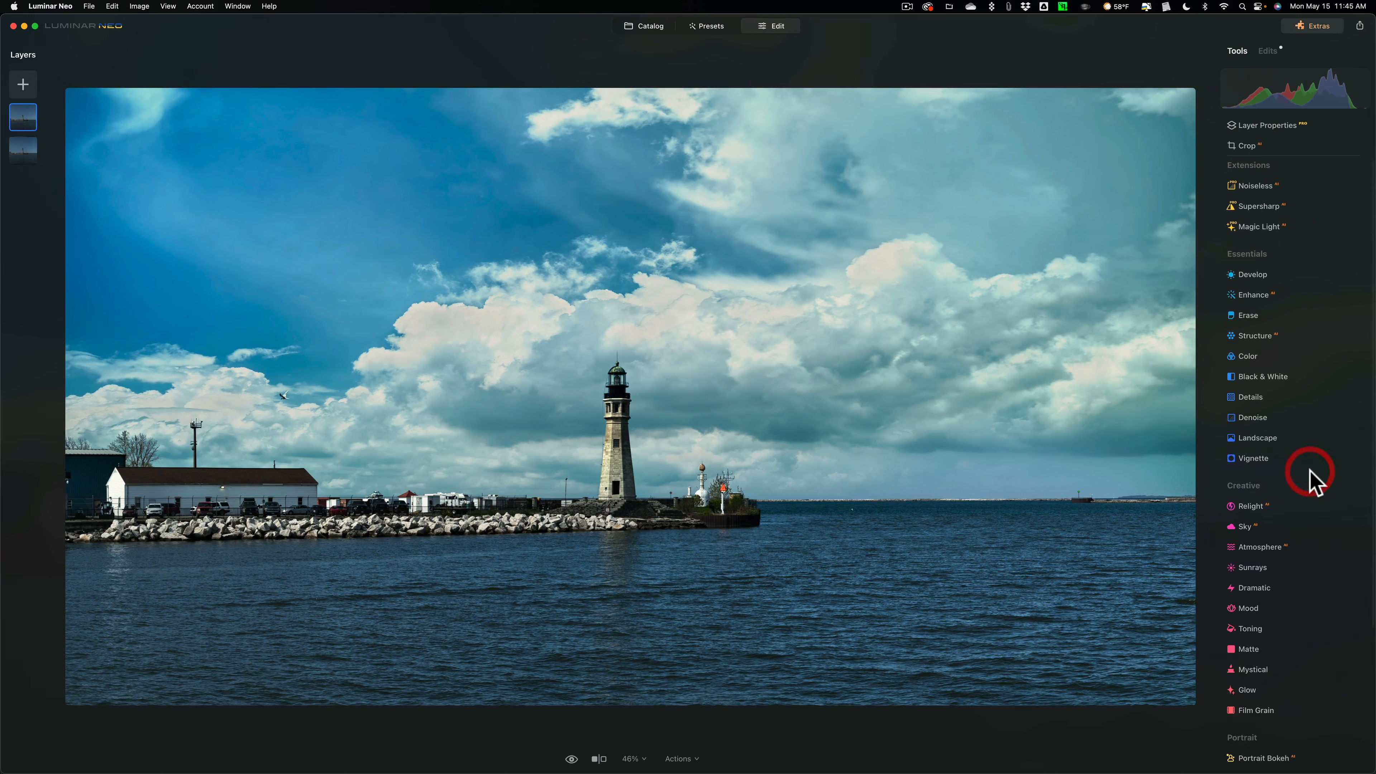